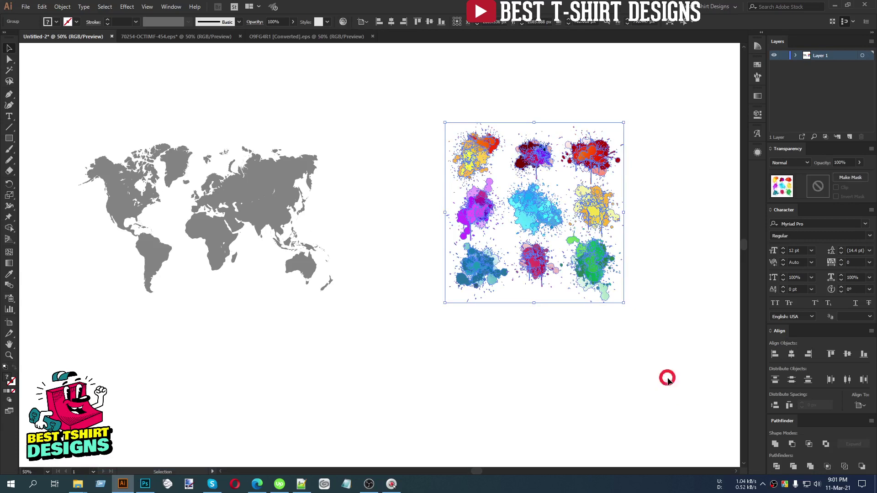
drag(371, 101, 684, 390)
click(401, 404)
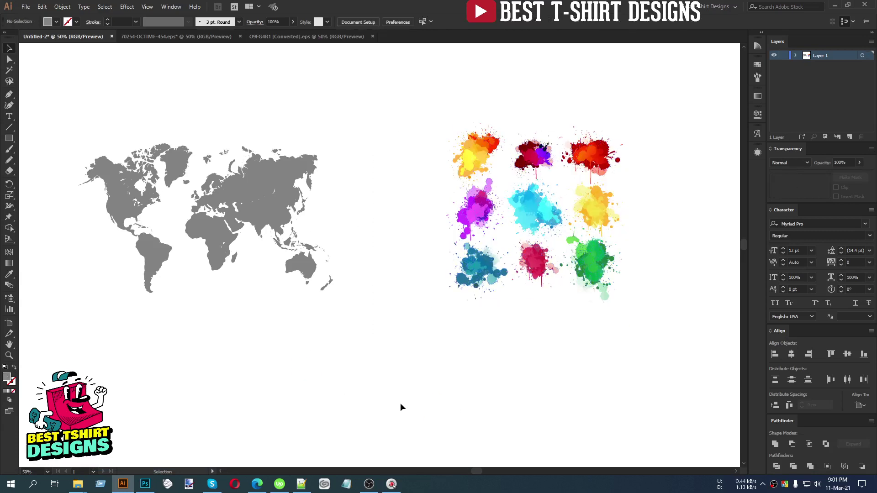
Switch to the Edge browser and look through the Freepik vector results for "splash", including the nine watercolor splashes set
click(257, 483)
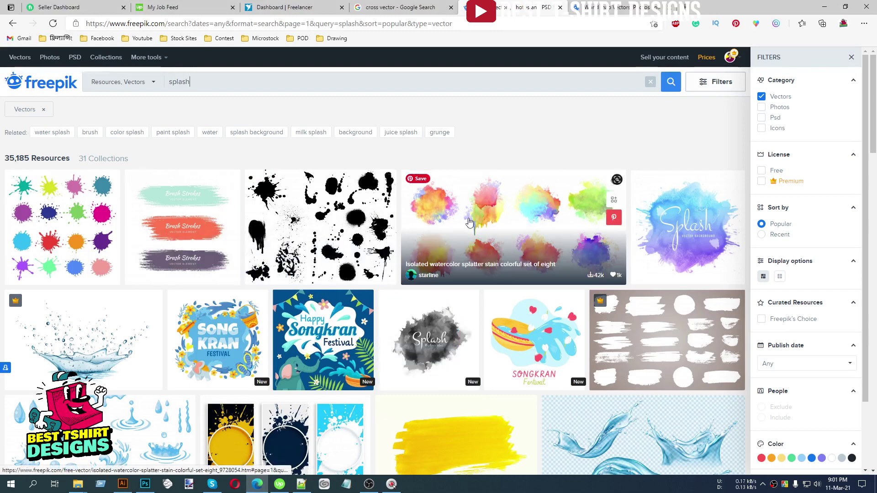
scroll(457, 228, down, 3)
scroll(420, 242, down, 3)
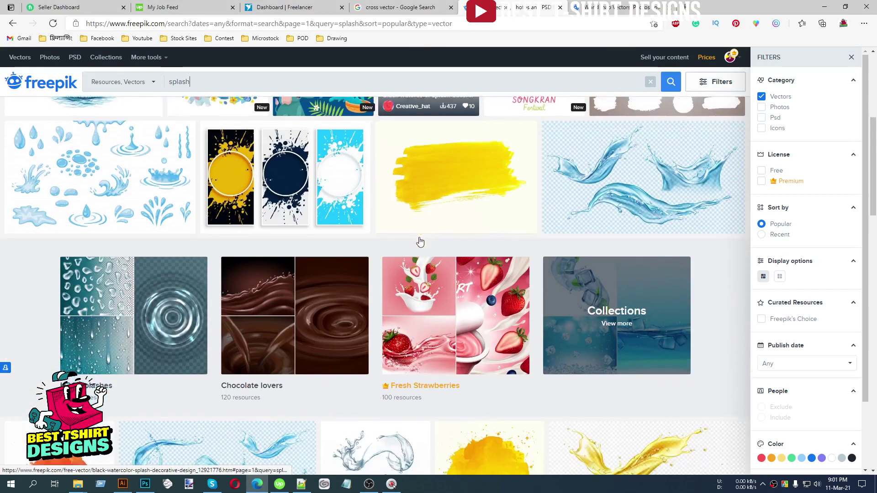
scroll(420, 241, up, 6)
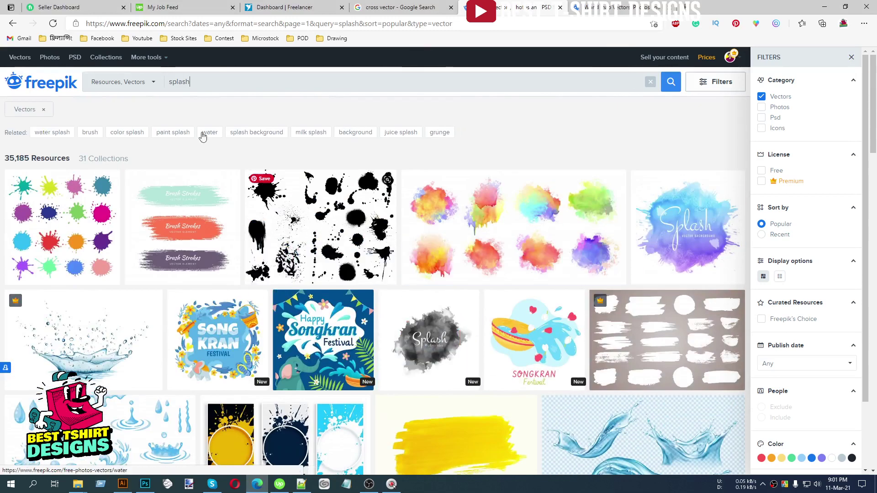
scroll(250, 226, down, 7)
scroll(251, 226, down, 9)
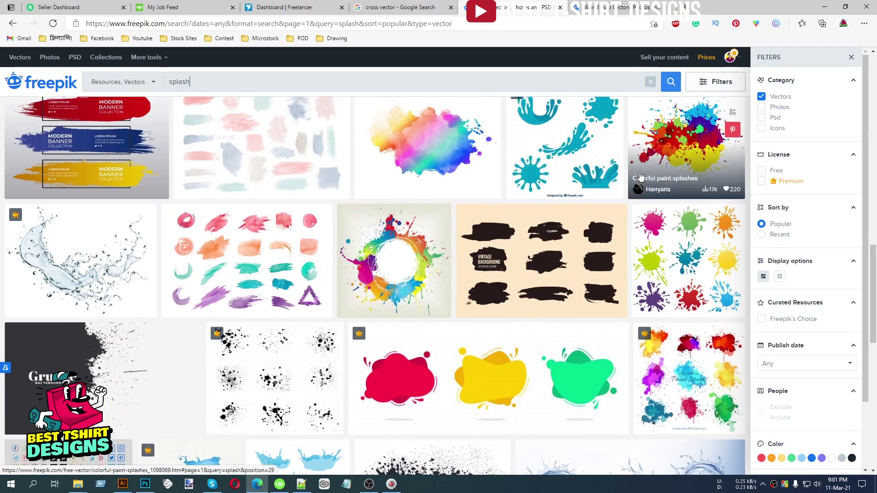
scroll(613, 251, up, 2)
scroll(612, 251, down, 2)
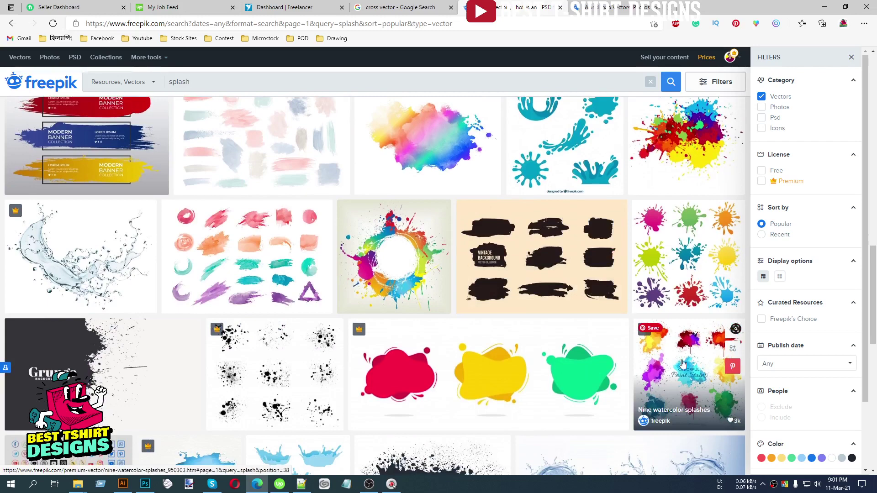
scroll(649, 360, up, 2)
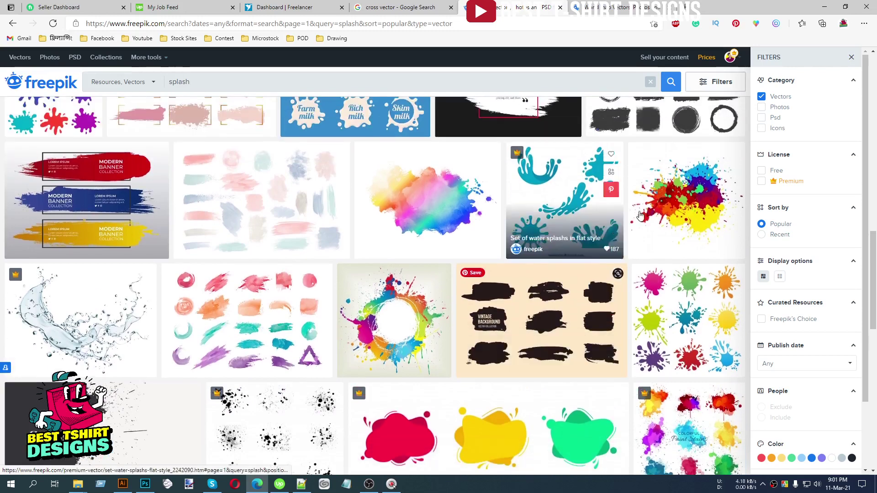
scroll(561, 216, up, 6)
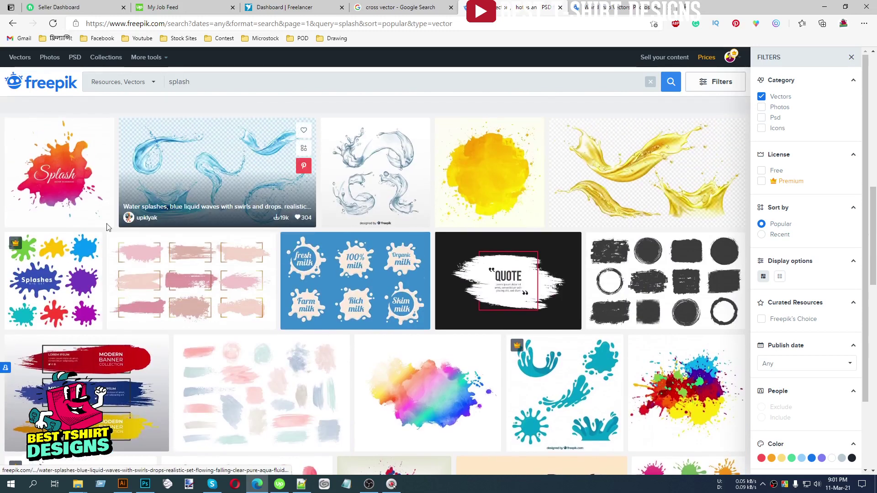
scroll(425, 256, up, 10)
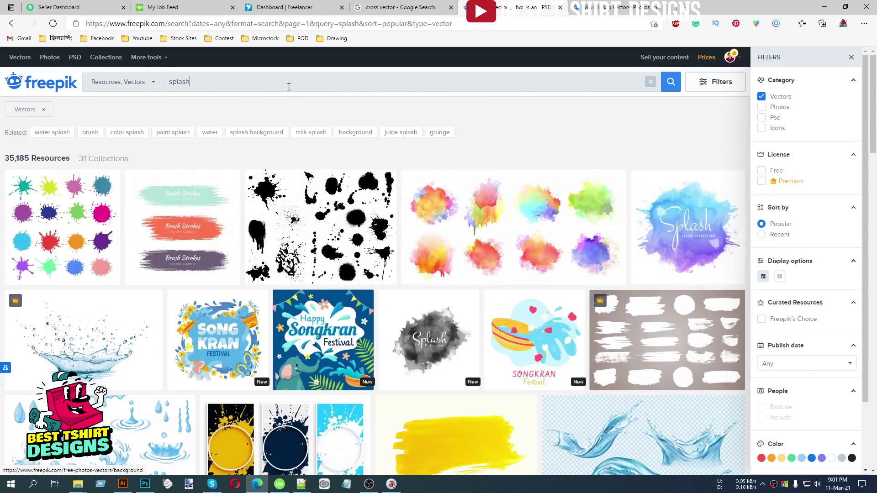
Search Freepik vectors for "watercolor" and look through the resulting textures and splashes
double_click(288, 85)
text(watercolor)
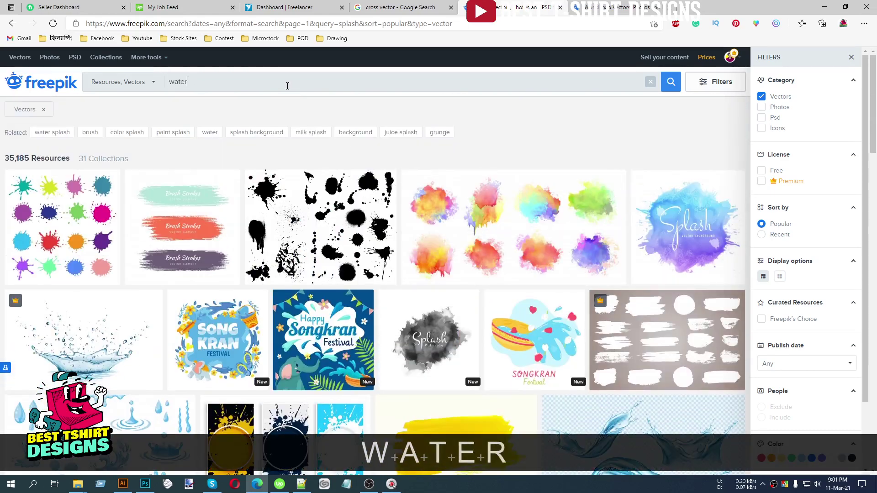
key(Return)
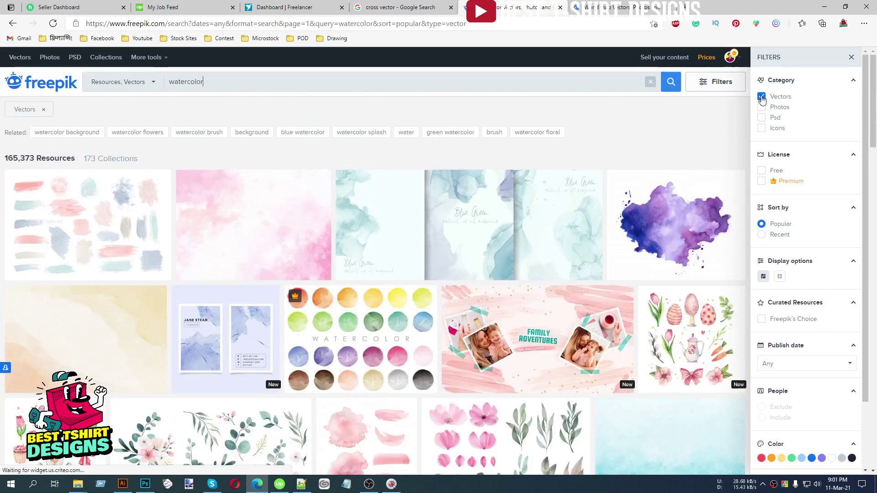
scroll(387, 210, down, 15)
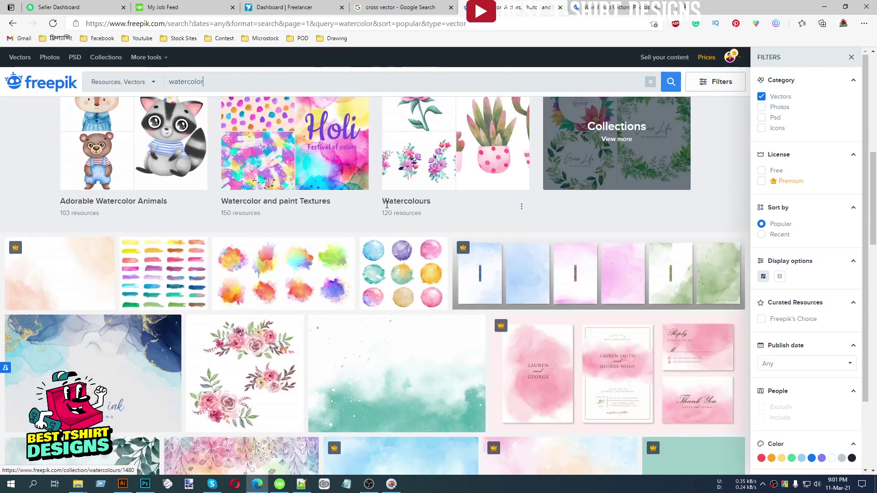
scroll(388, 274, down, 7)
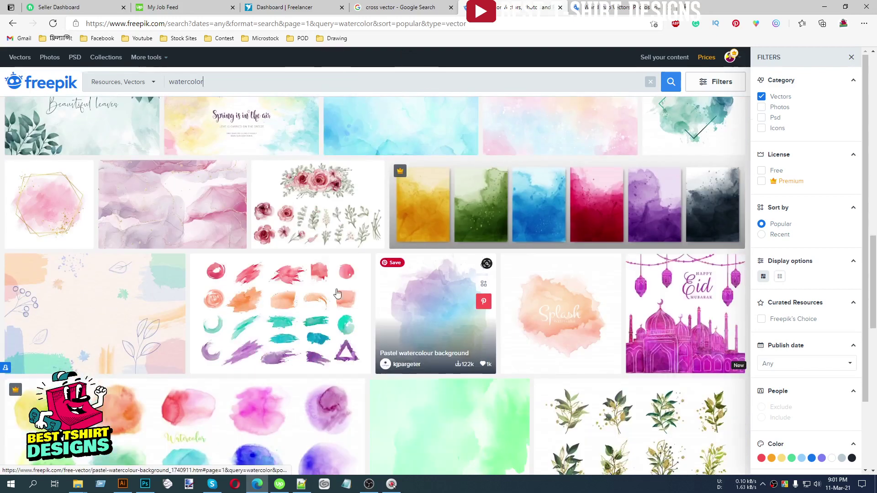
scroll(262, 307, down, 2)
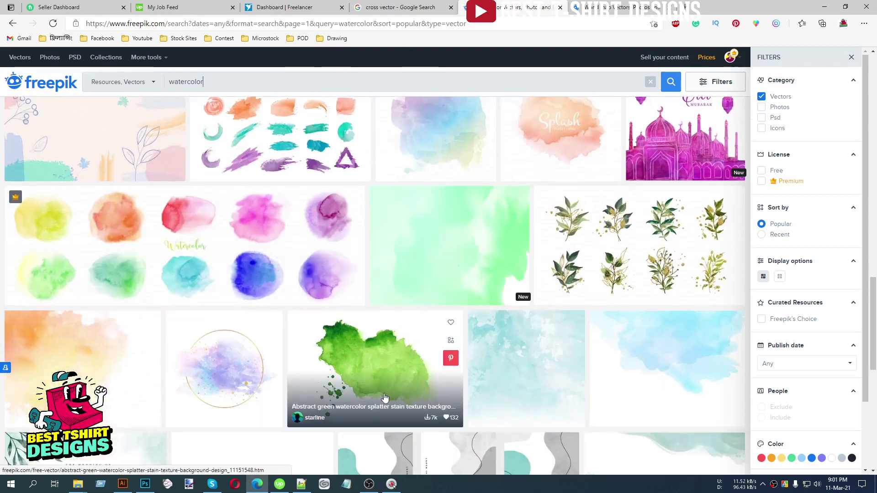
scroll(357, 398, down, 3)
scroll(335, 396, down, 5)
scroll(315, 384, up, 14)
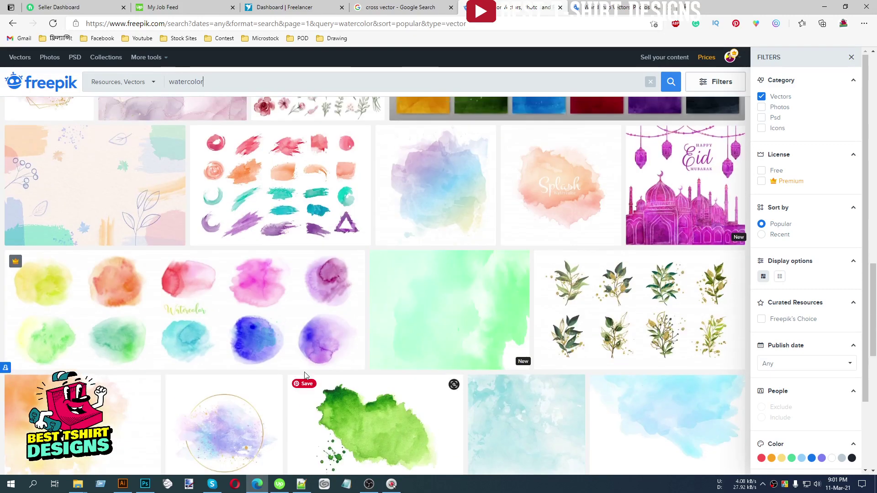
scroll(305, 375, down, 1)
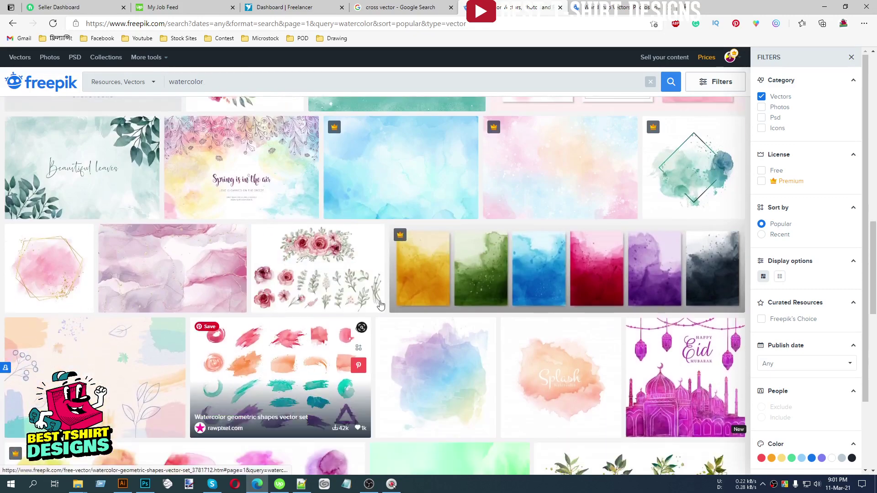
Switch to the Freepik world map results and view the page of the Grey world map vector
click(610, 6)
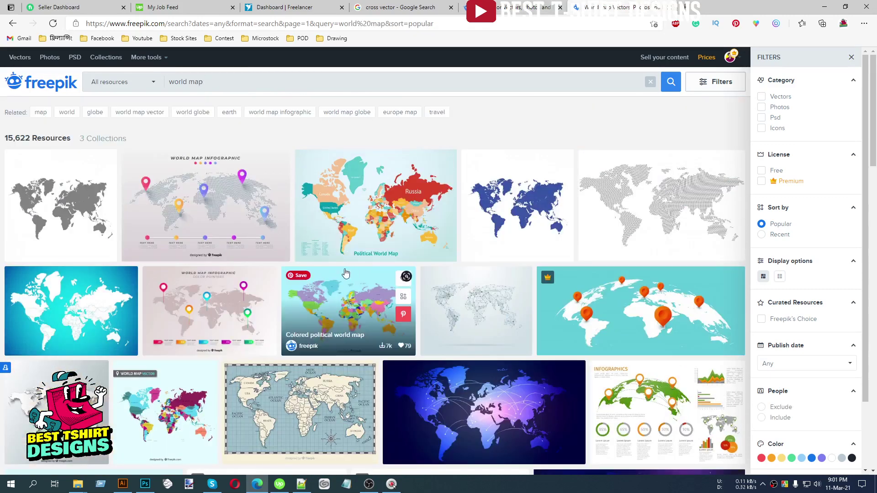
scroll(297, 302, down, 1)
click(51, 153)
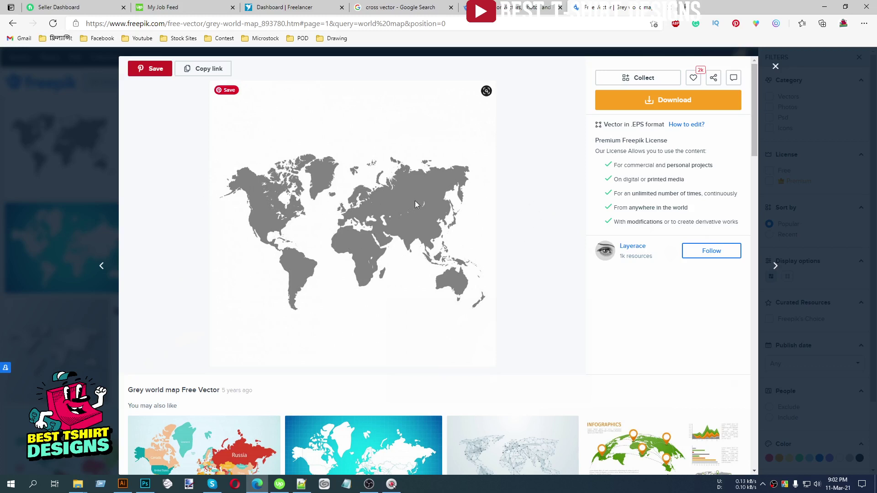
scroll(431, 292, down, 2)
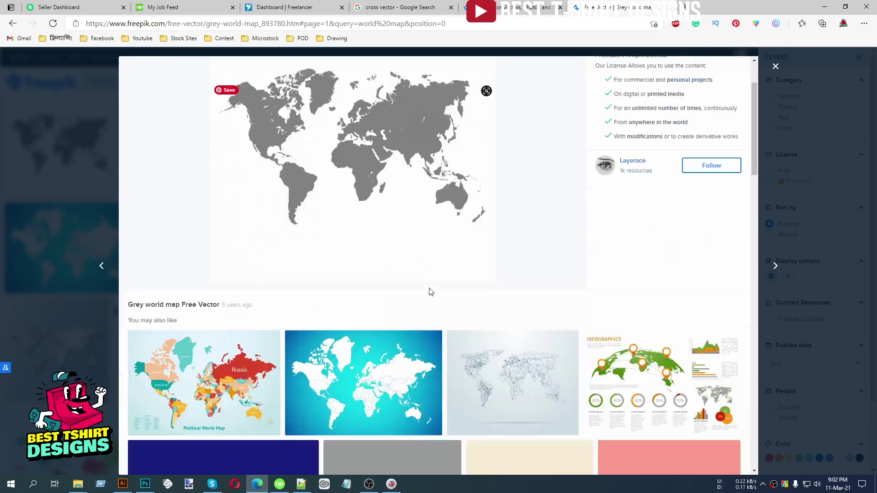
scroll(431, 291, down, 1)
scroll(452, 258, up, 3)
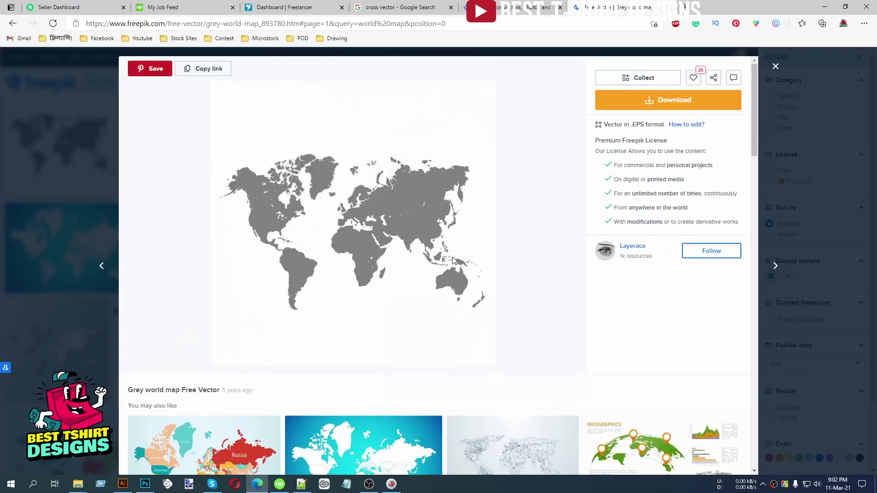
Return to Illustrator and move the grey world map closer to the paint splashes, leaving nothing selected
click(122, 484)
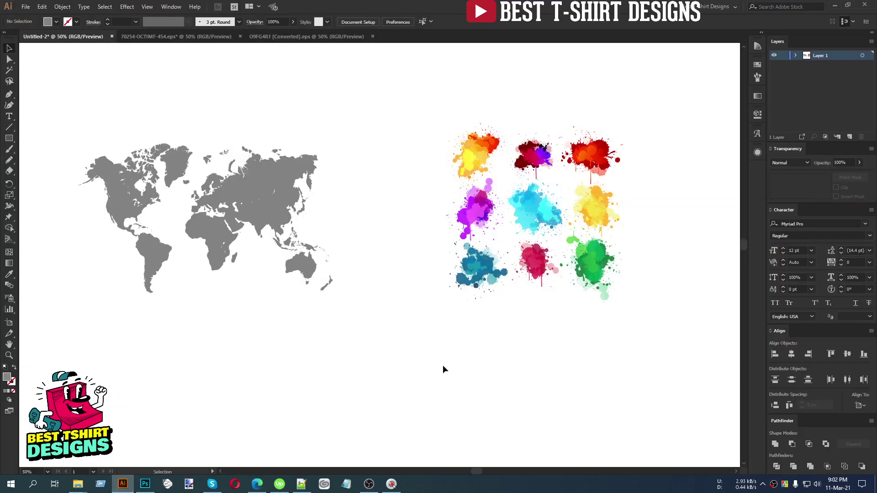
alt+scroll(395, 275, down, 1)
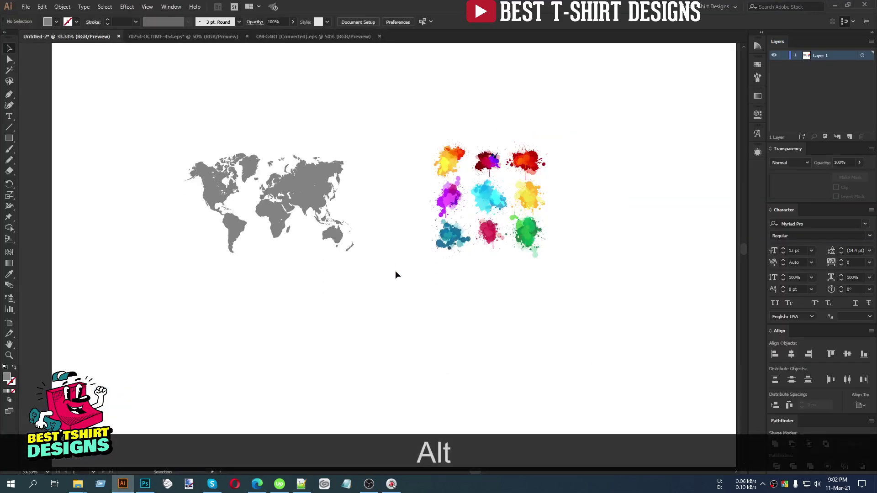
alt+scroll(395, 180, up, 2)
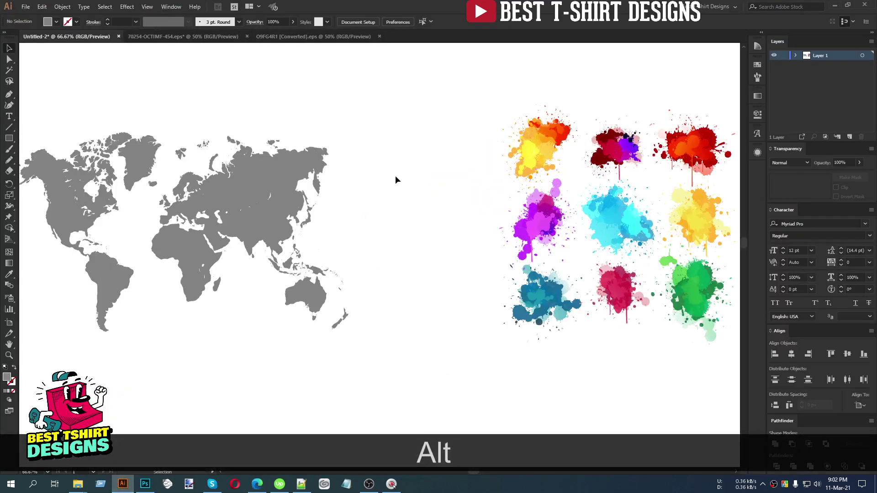
alt+scroll(395, 180, down, 1)
click(498, 196)
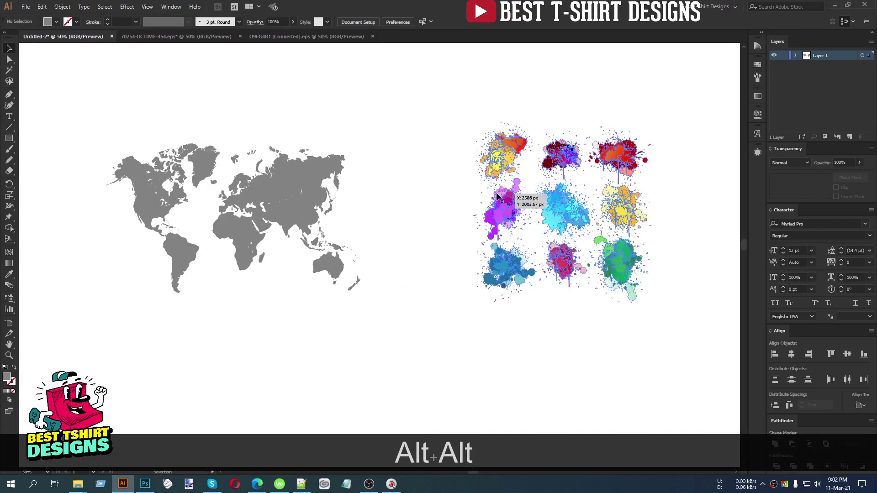
click(407, 206)
drag(286, 194, 413, 201)
click(133, 138)
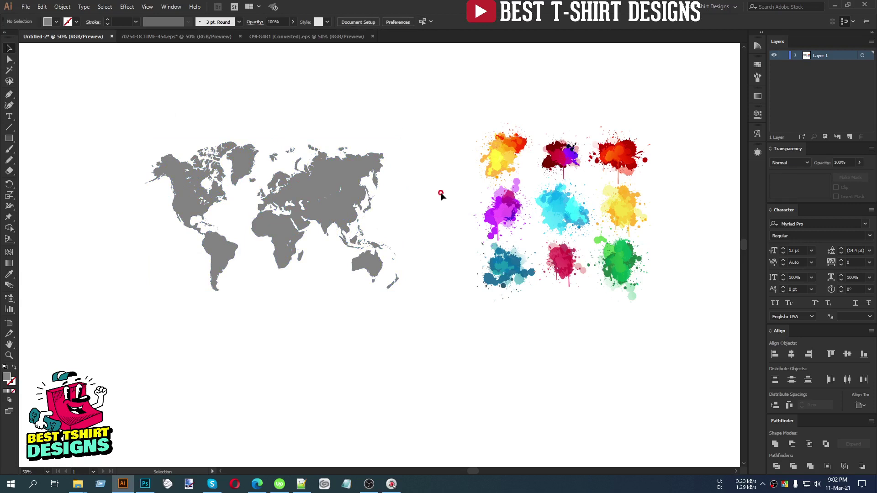
Ungroup the paint splash artwork twice to separate the nine splashes from each other
scroll(450, 328, up, 1)
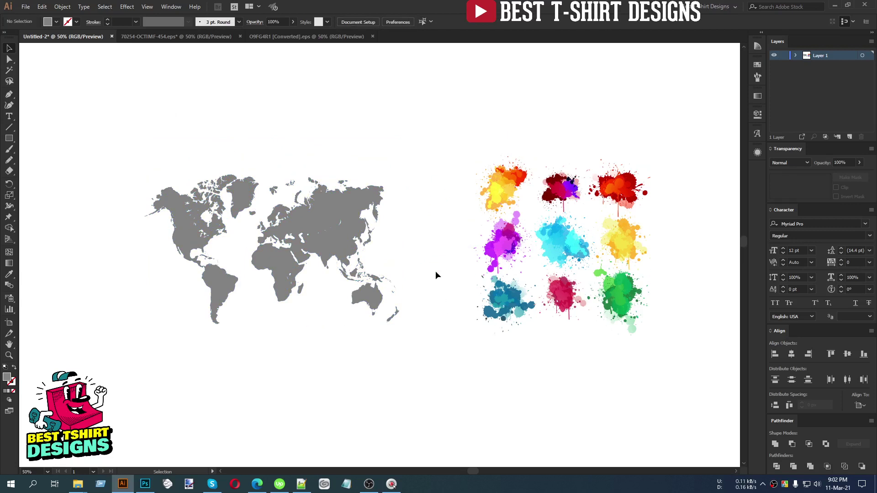
click(494, 250)
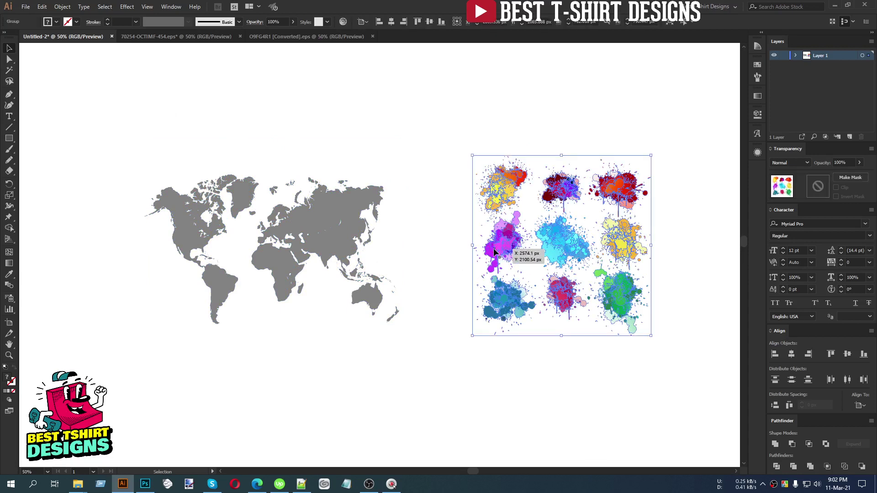
right_click(495, 251)
click(520, 325)
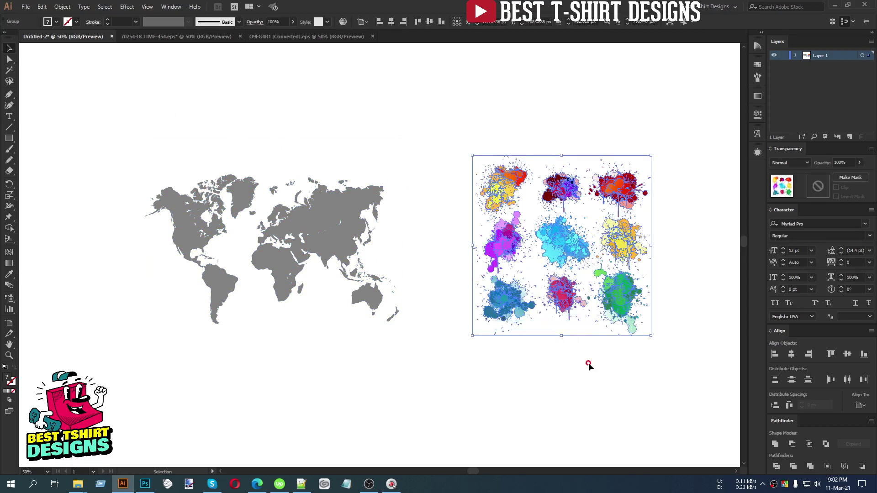
click(589, 363)
click(569, 299)
right_click(568, 241)
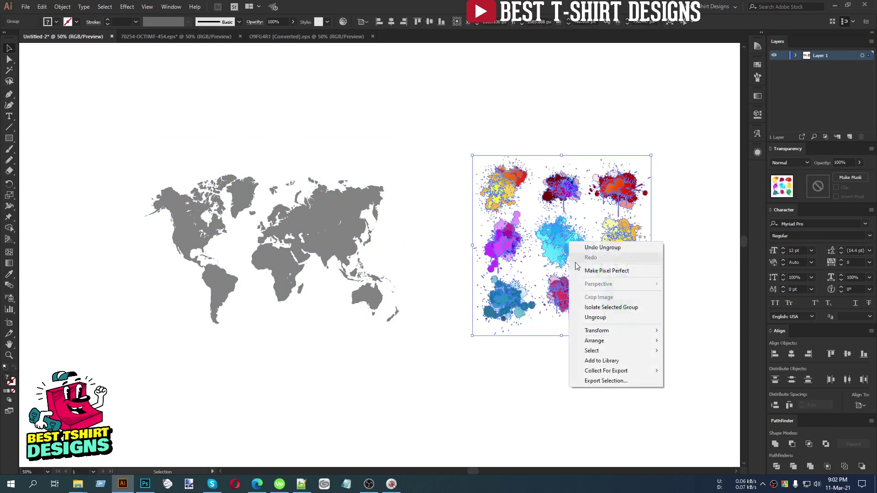
click(596, 319)
click(598, 370)
Select the paint splashes one after another to check that each is an independent group
click(570, 281)
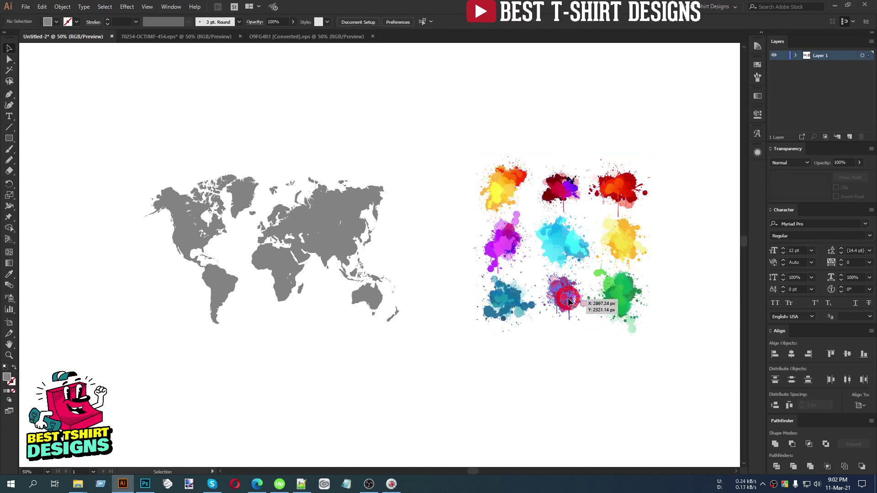
click(569, 239)
click(505, 189)
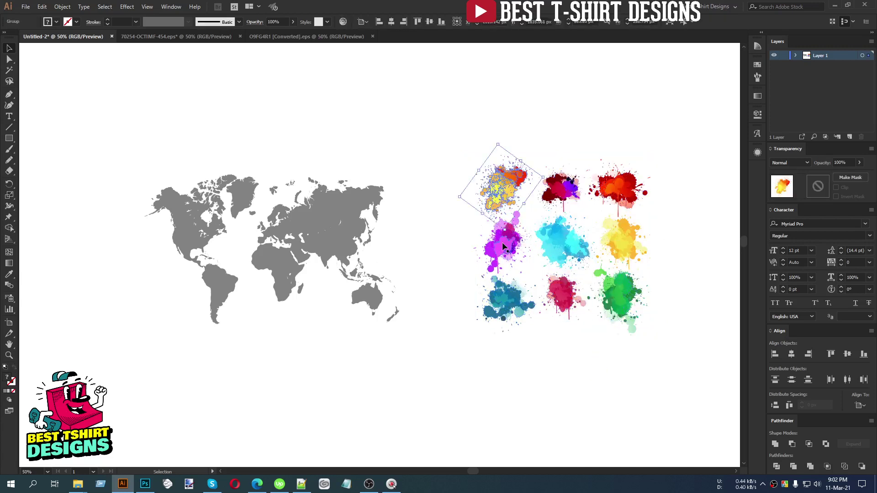
click(502, 242)
click(504, 299)
click(627, 299)
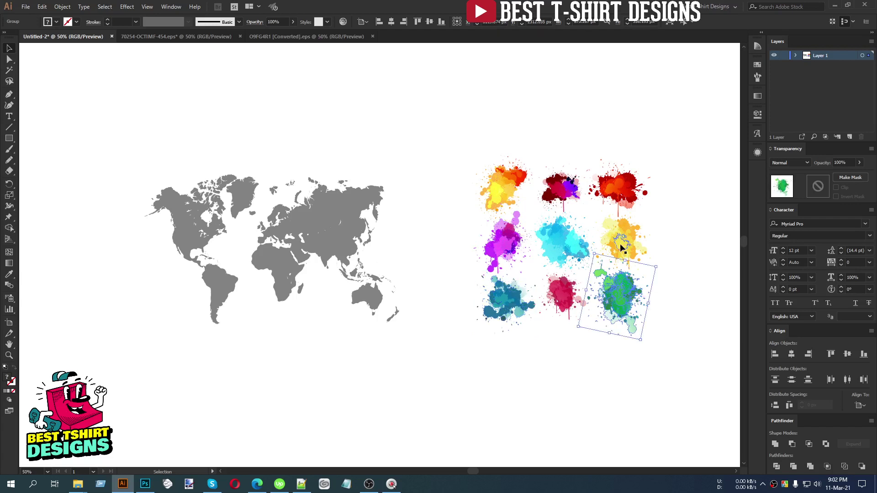
click(621, 247)
click(622, 187)
click(566, 191)
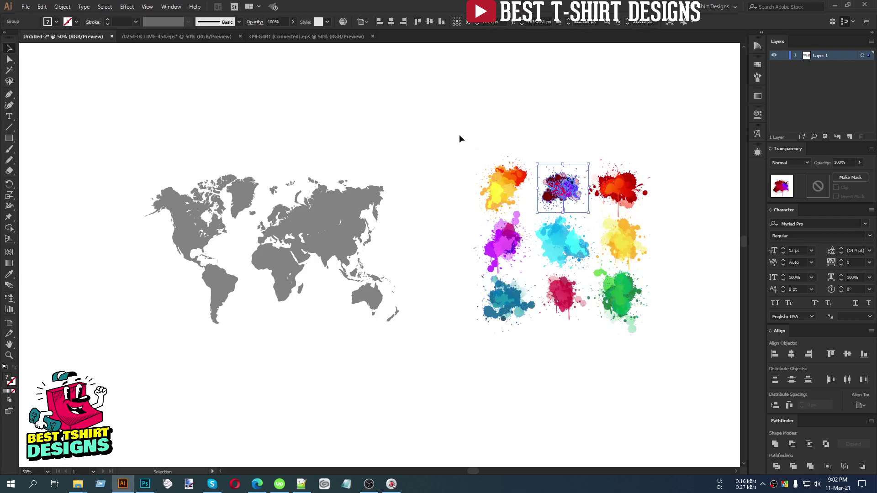
Ungroup all nine paint splashes together once more and select a piece of the crimson splash to check the split
drag(459, 134, 664, 353)
right_click(621, 292)
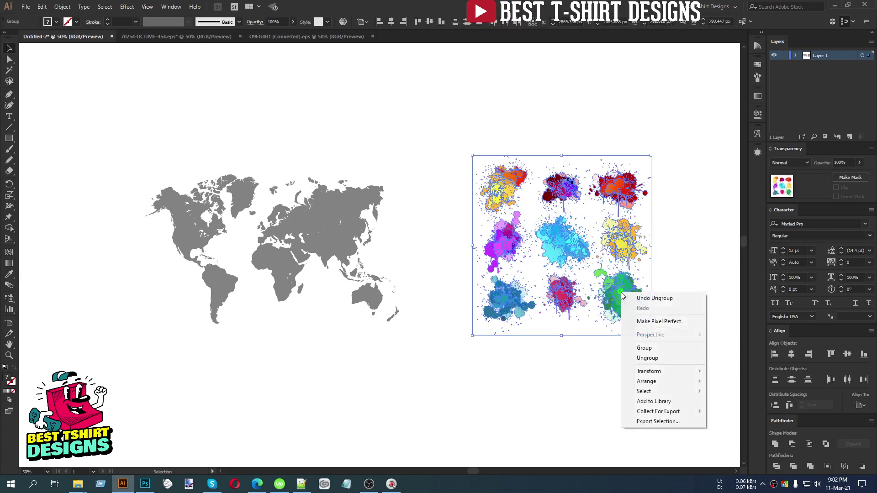
click(648, 357)
click(562, 300)
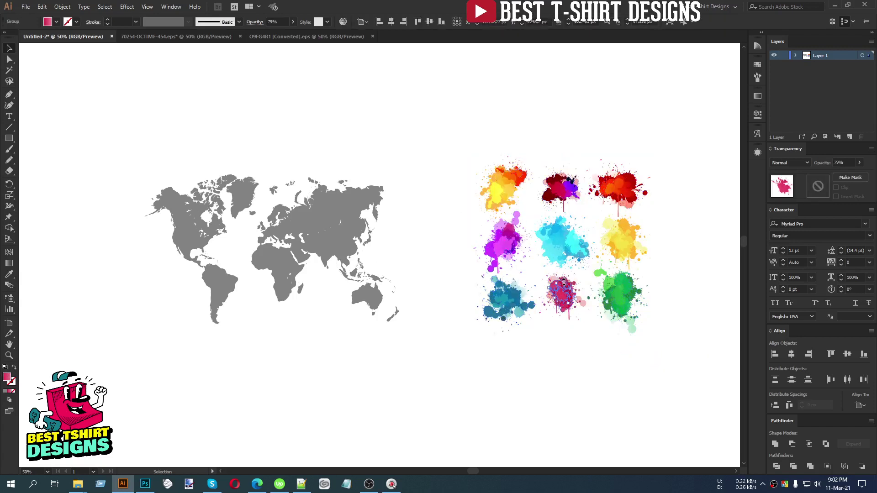
Check pieces of the crimson, cyan and yellow splashes, then undo the last ungrouping of the nine paint splashes
click(551, 275)
click(537, 263)
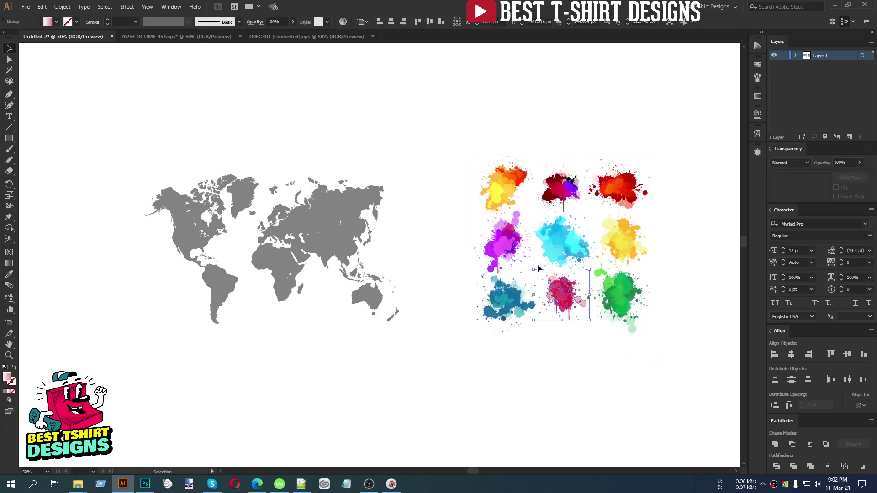
click(557, 266)
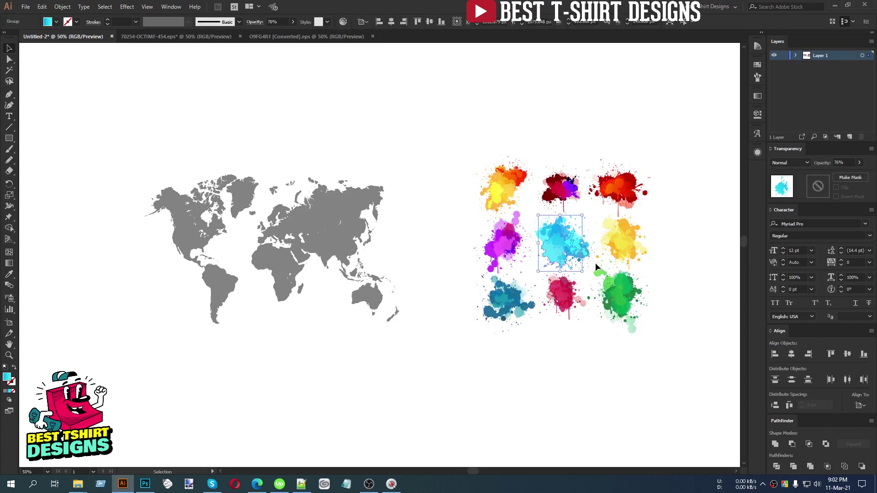
click(604, 257)
key(ctrl+z)
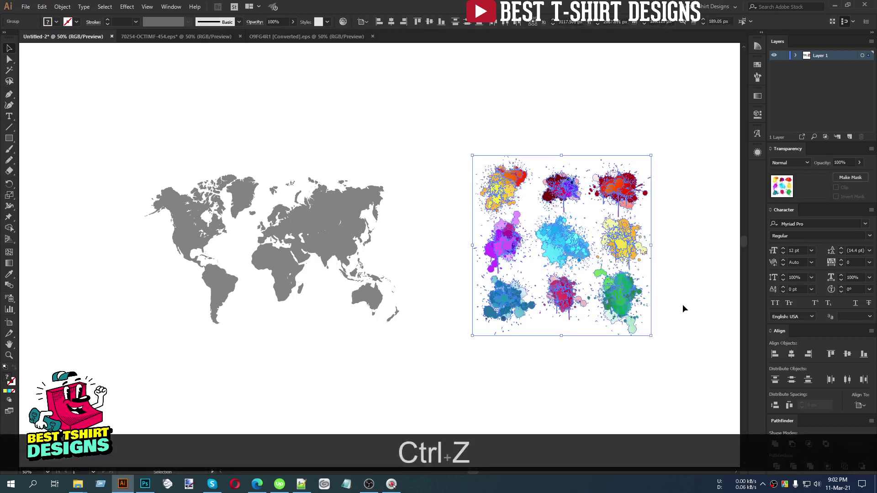
key(ctrl+z)
Select several paint splashes one after another to check that each is a whole group, leaving nothing selected
click(626, 287)
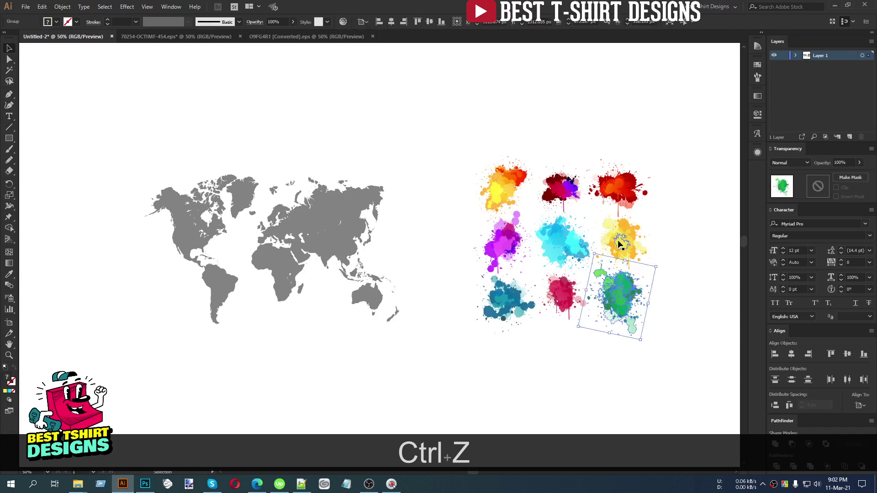
click(598, 250)
click(577, 245)
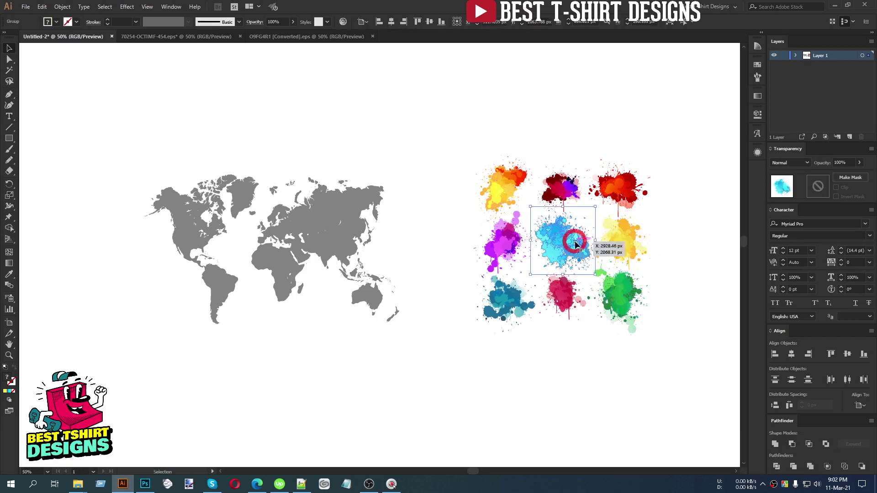
click(561, 188)
click(501, 187)
click(418, 304)
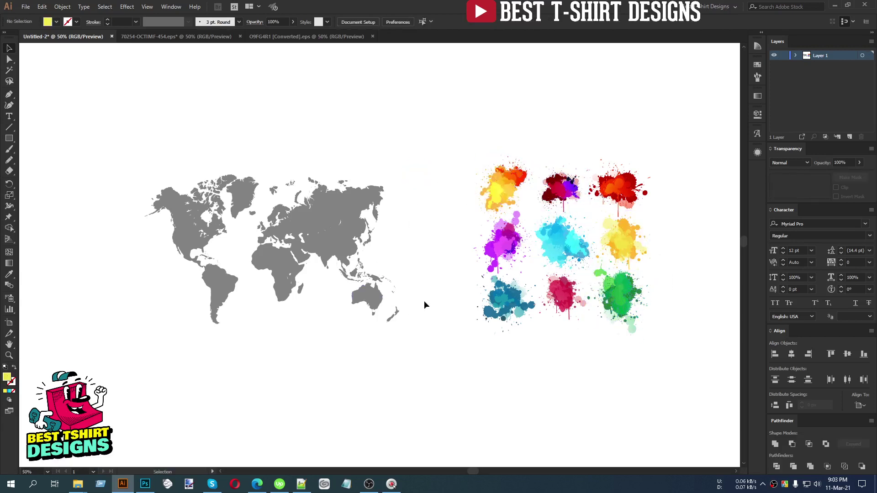
click(268, 366)
Switch to Notepad and write "one nation" and "under god" on two separate lines
click(342, 481)
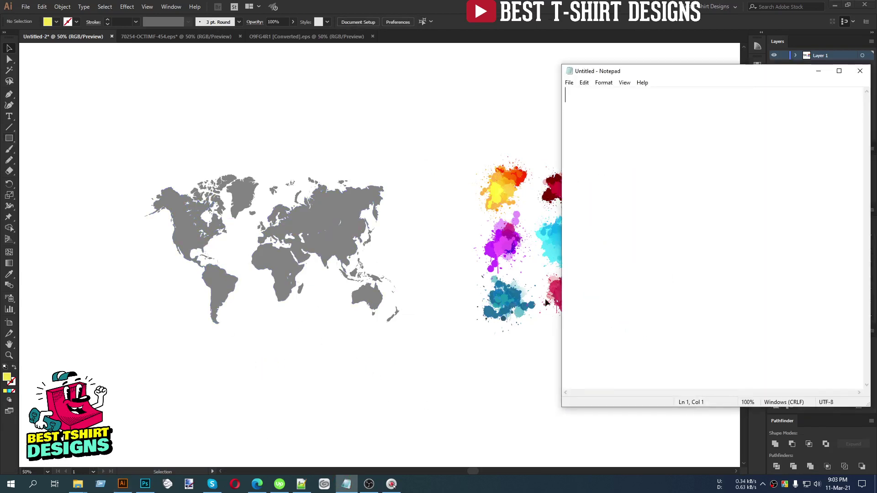
click(577, 291)
text(one nation)
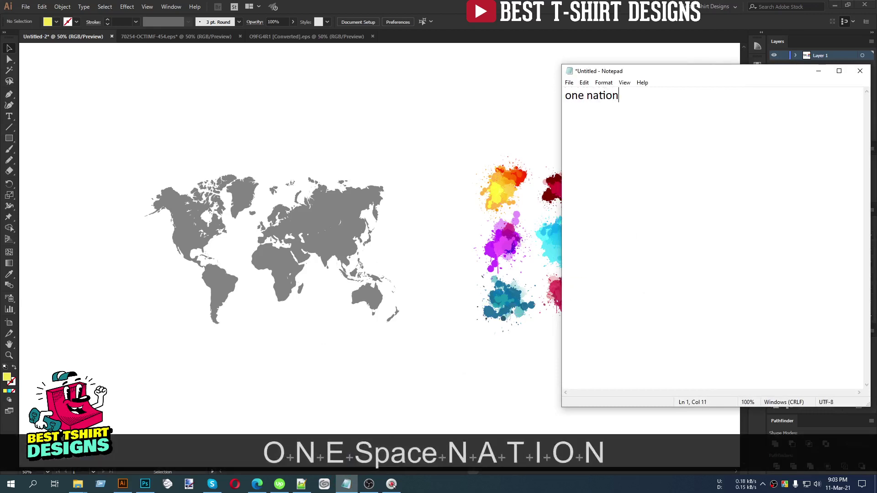
key(Return)
text(under god)
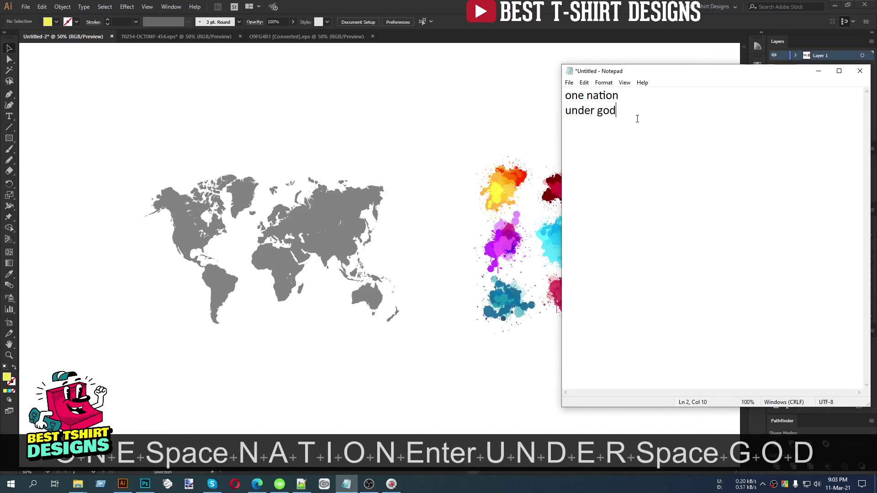
Copy both lines into the Illustrator document and place the text below the world map, enlarged to about 110 pt
drag(637, 118, 514, 92)
key(ctrl+c)
click(286, 92)
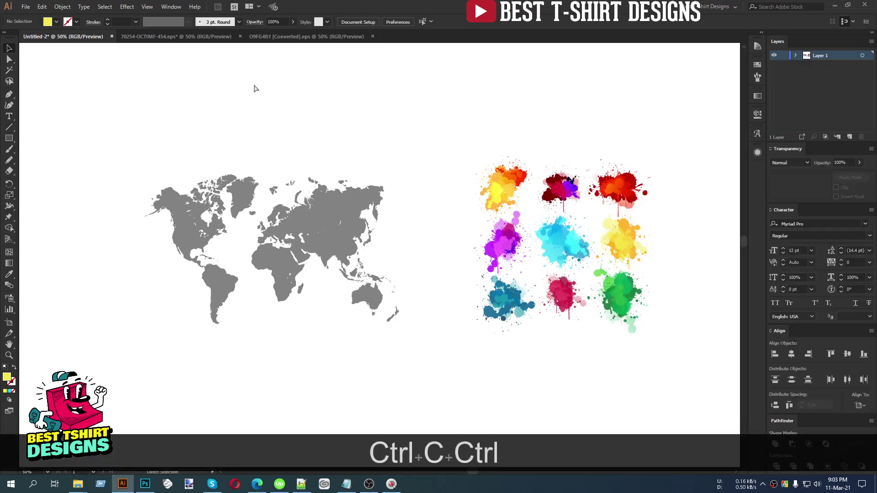
key(ctrl+v)
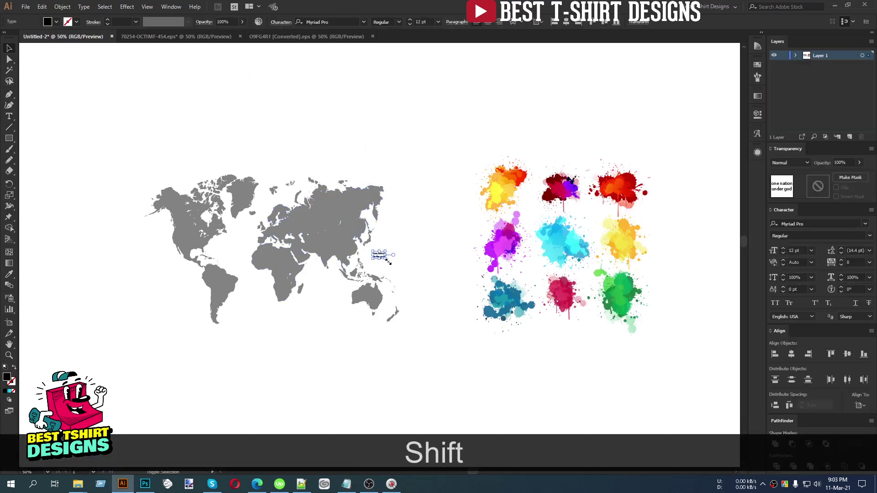
drag(387, 259, 284, 375)
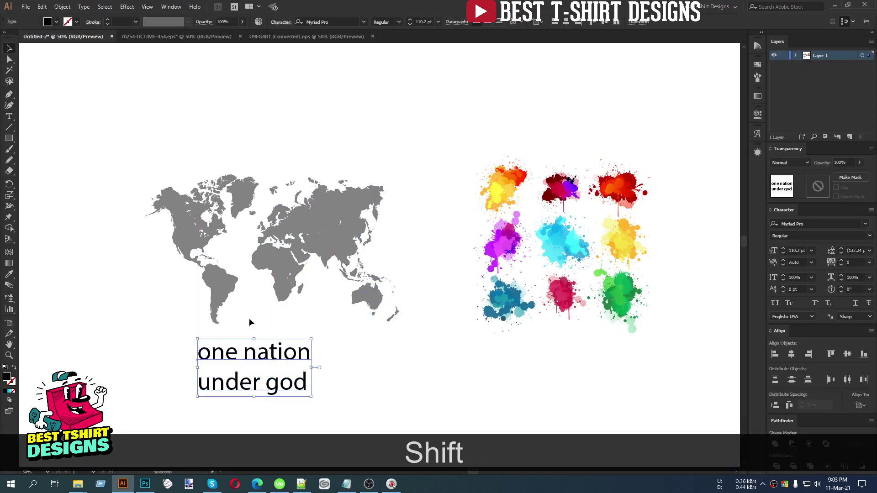
Split the text into separate lines with the divideTextFrame script and select both lines
click(25, 7)
mouse_move(68, 198)
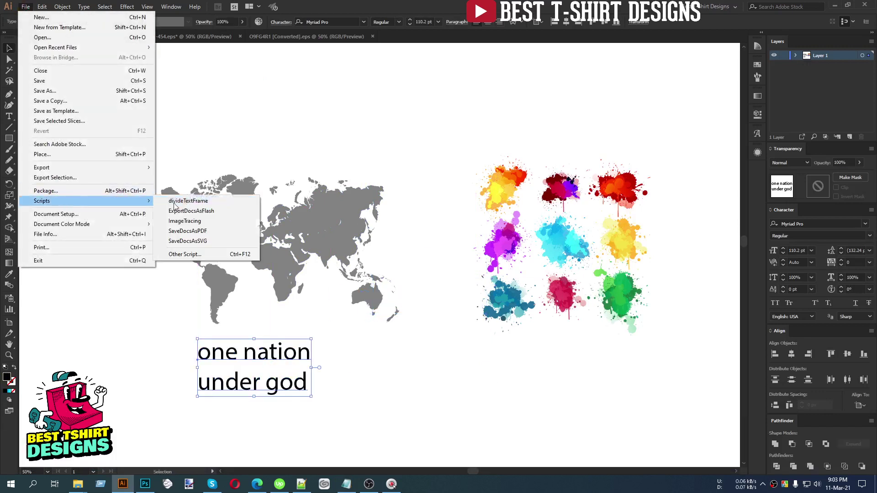
click(188, 202)
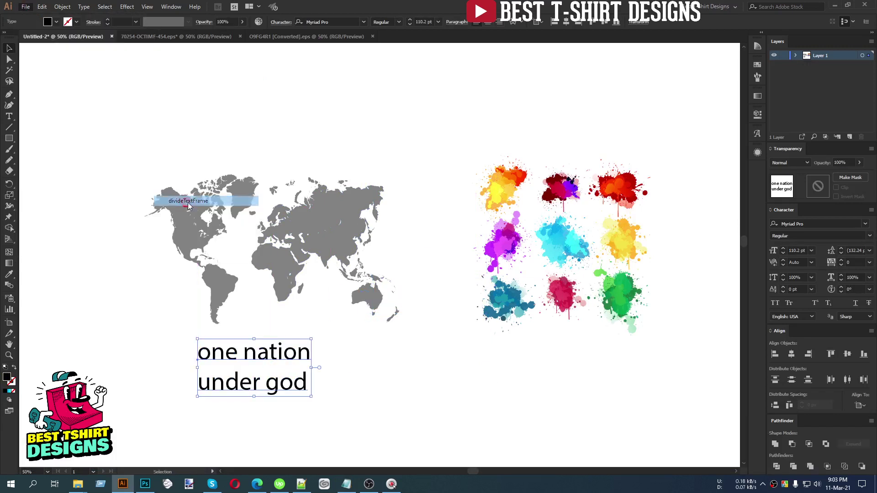
shift+click(255, 389)
Set both text lines in the Now Alt Black font with all caps
click(325, 22)
text(e)
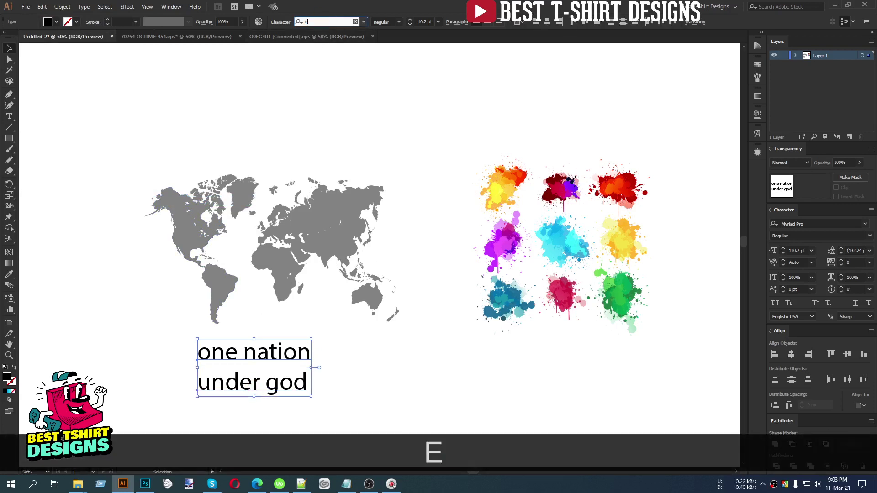
text(na)
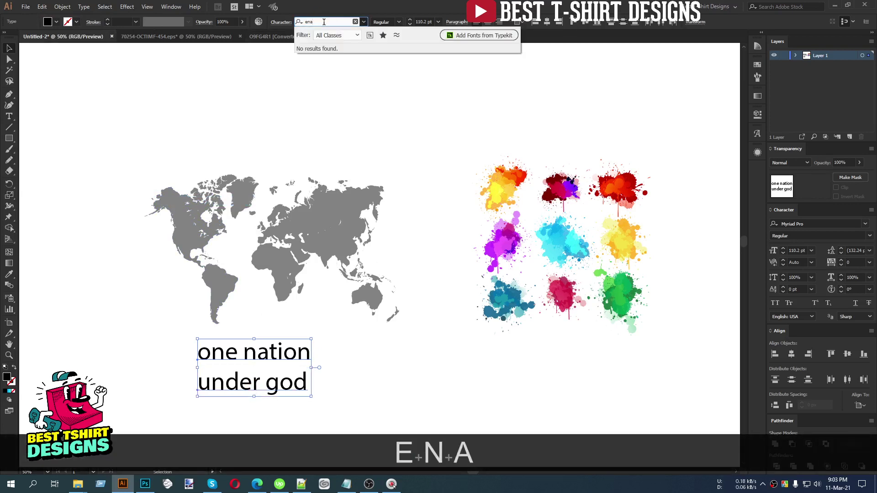
key(BackSpace)
key(BackSpace)
key(BackSpace)
key(BackSpace)
text(now)
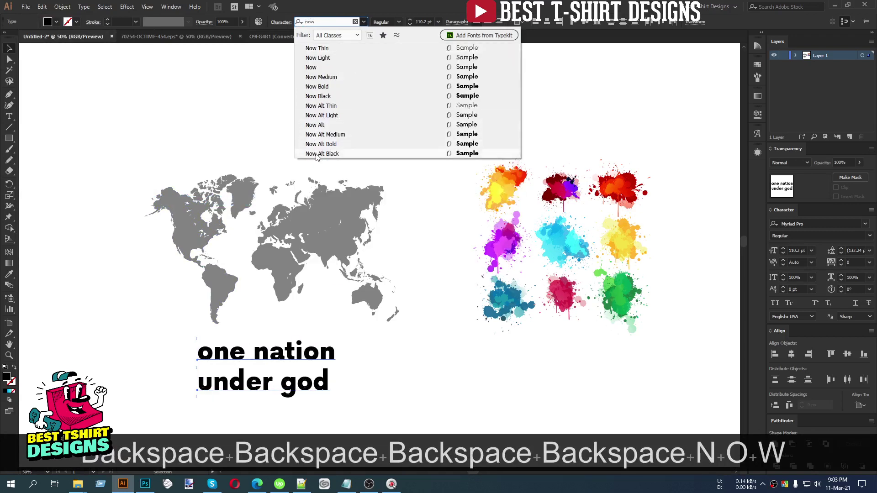
click(317, 153)
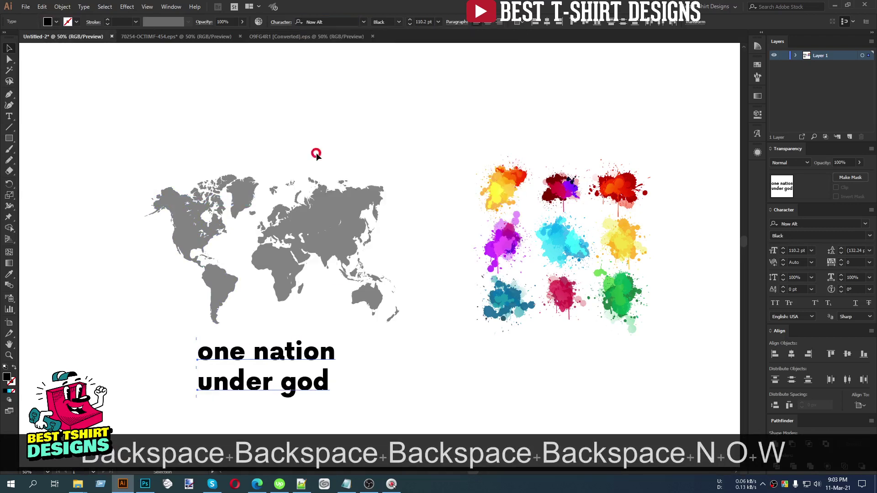
click(776, 303)
Enlarge both text lines to about 175 pt and move them further below the world map, leaving nothing selected
drag(357, 396, 466, 379)
scroll(370, 345, down, 1)
scroll(370, 345, down, 1)
drag(373, 306, 347, 348)
click(477, 371)
scroll(337, 245, up, 1)
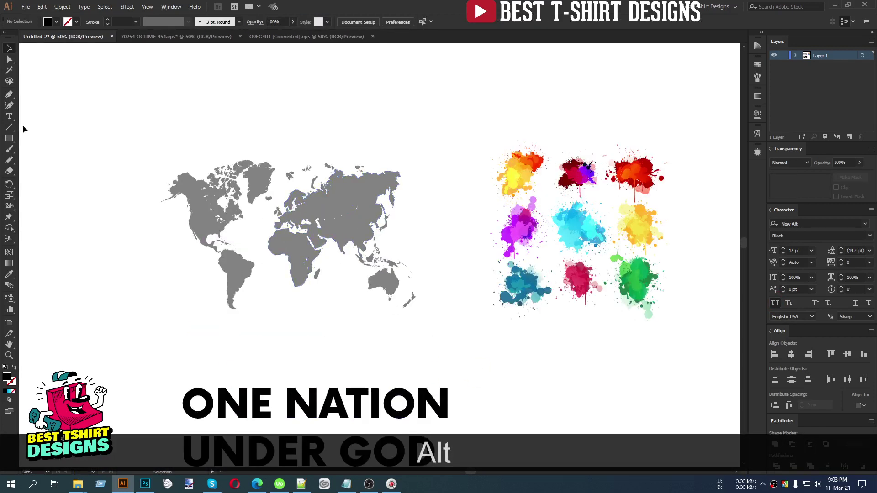
Draw an ellipse of about 1324 by 764 px around the world map, with a black outline and no fill
click(11, 139)
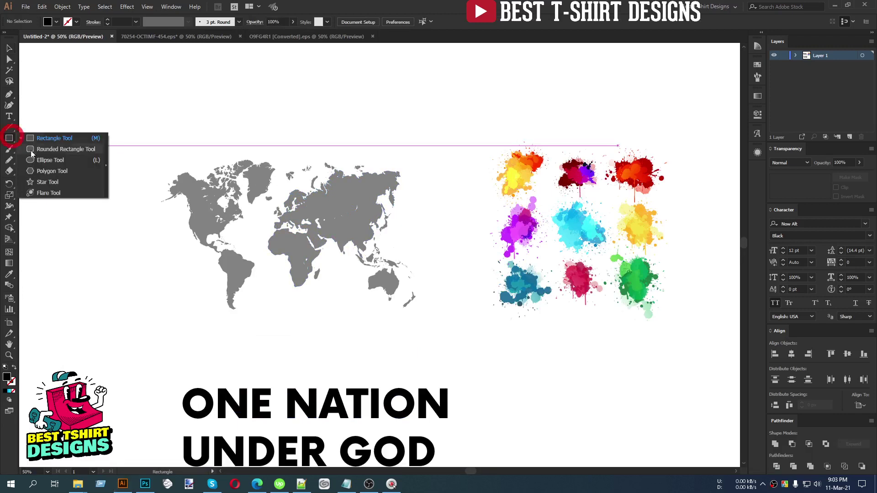
click(42, 161)
drag(146, 118, 448, 292)
key(shift+x)
key(v)
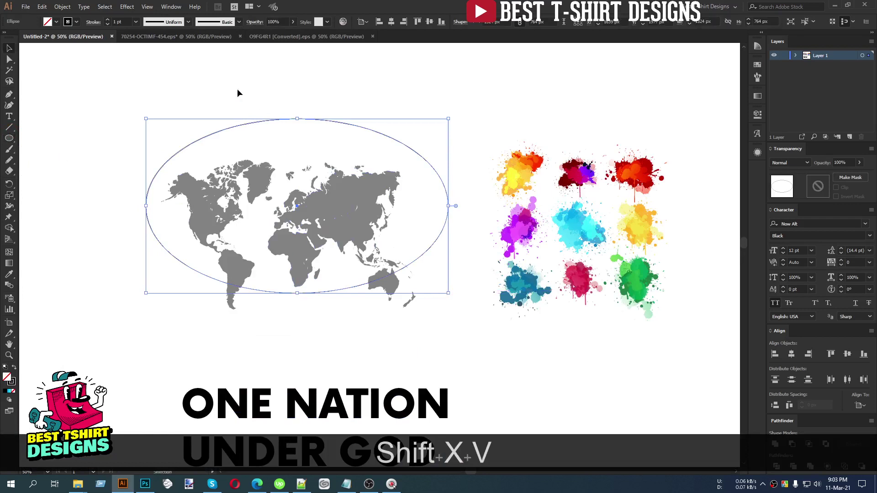
Center the ellipse and the world map horizontally on each other
drag(237, 89, 348, 255)
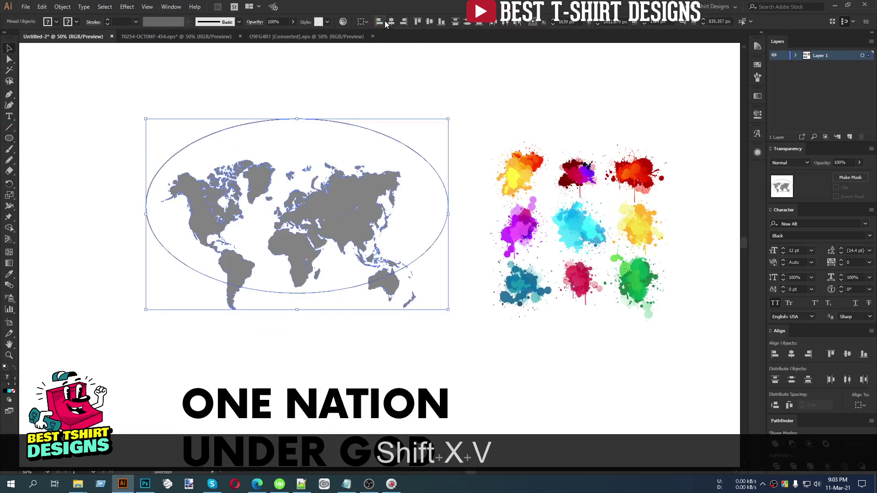
click(390, 22)
click(322, 304)
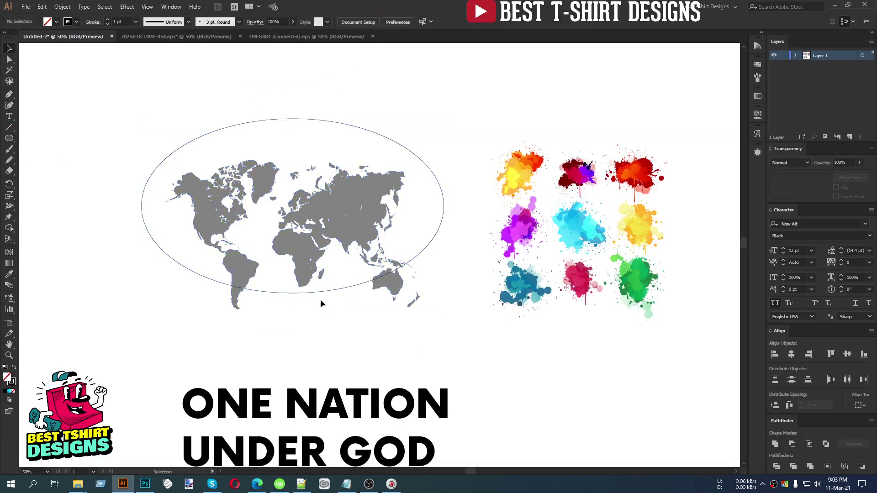
Cut the ONE NATION line and paste it along the ellipse as type on a path
click(321, 397)
key(ctrl+x)
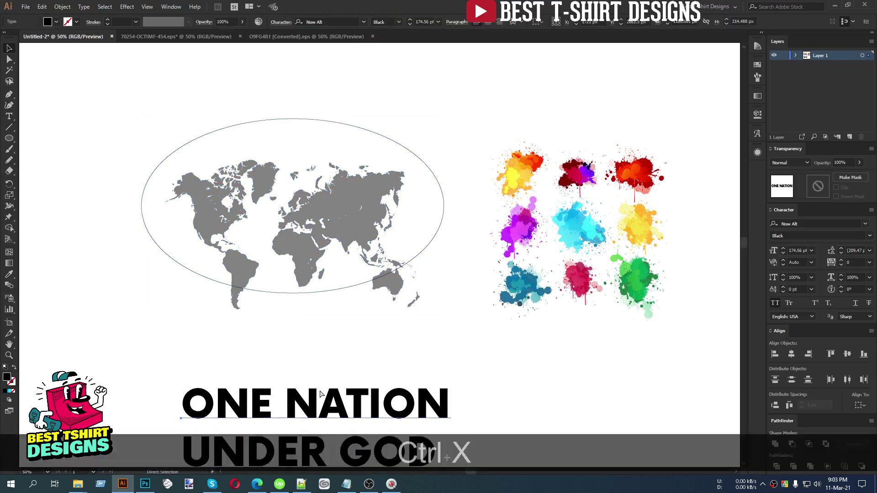
click(179, 148)
drag(9, 116, 41, 137)
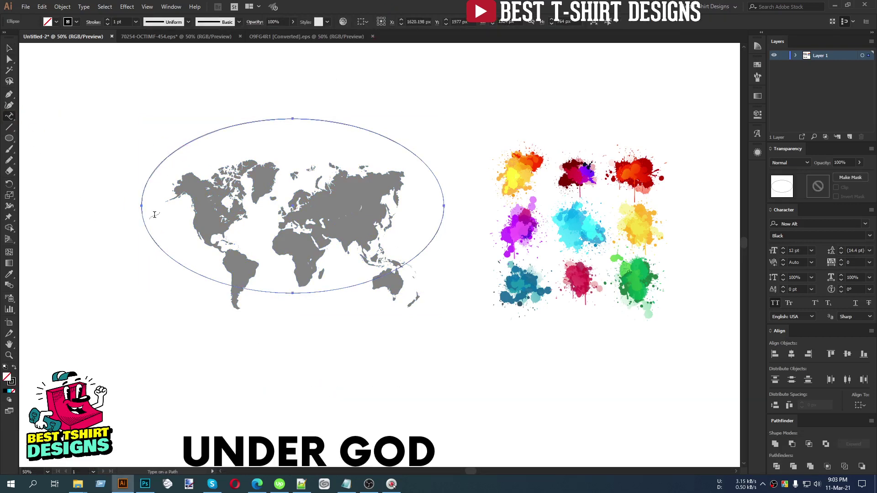
click(141, 204)
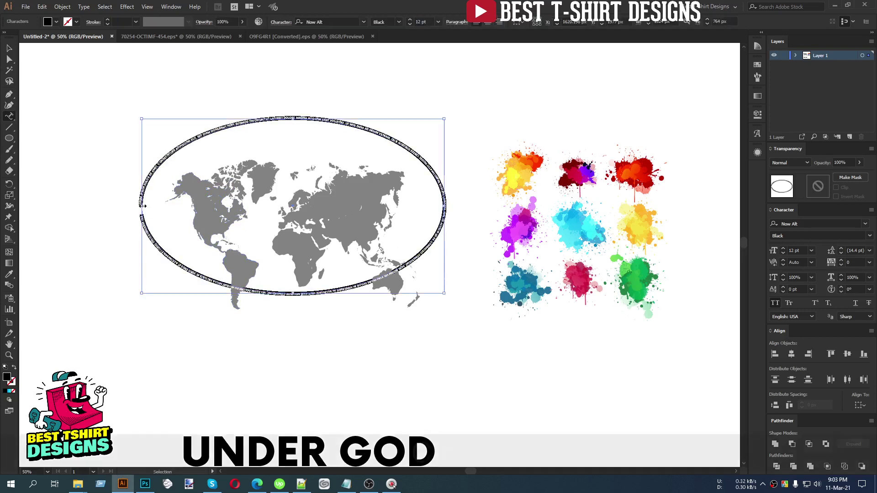
key(ctrl+v)
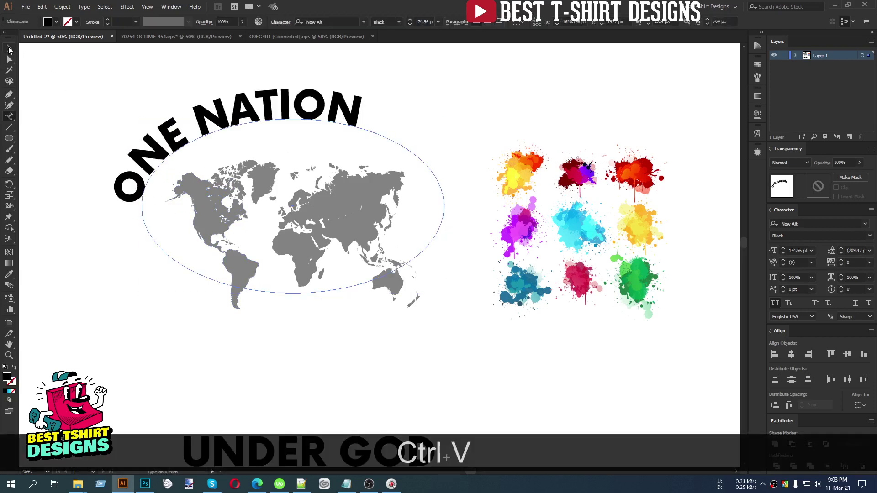
Extend the path text's range across the ellipse's upper arc and center-align ONE NATION on it
click(10, 49)
drag(114, 208, 459, 204)
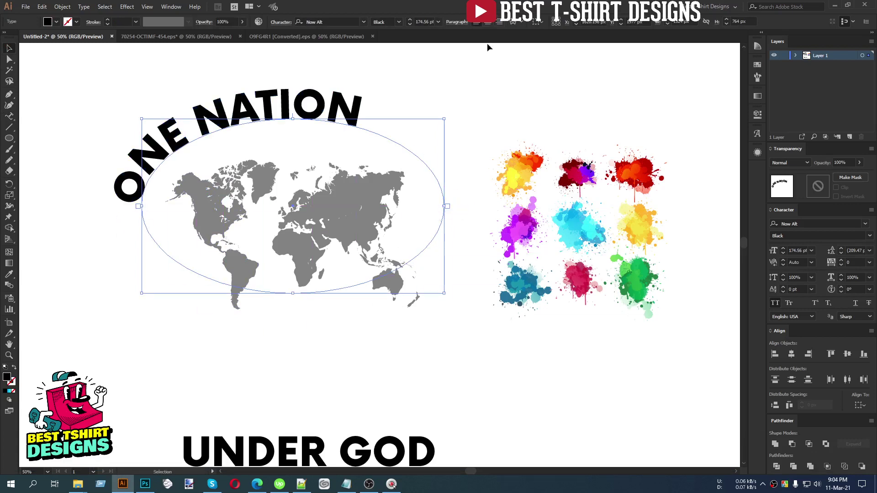
click(487, 22)
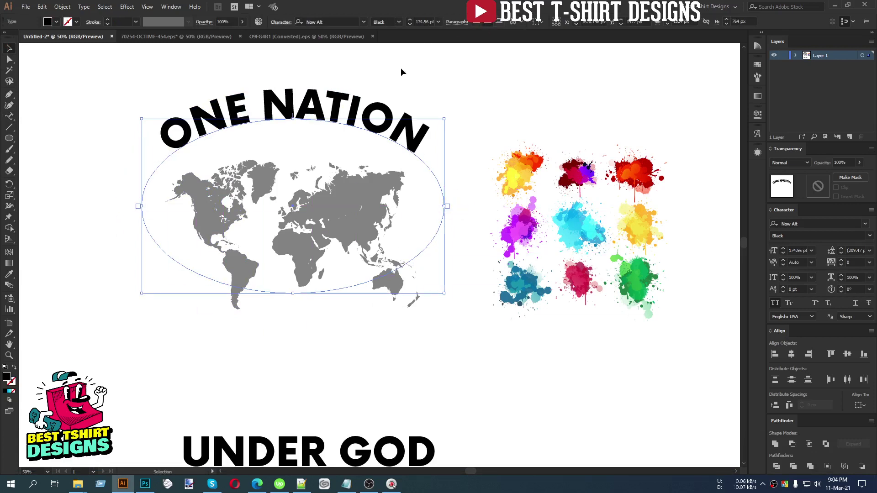
Nudge the arched ONE NATION text slightly right and down, closer to the world map
key(Right)
key(Right)
key(Right)
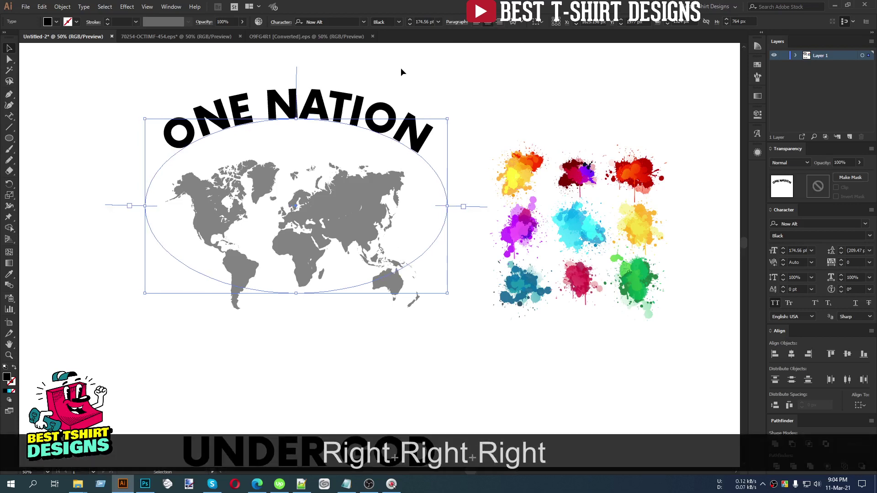
key(Down)
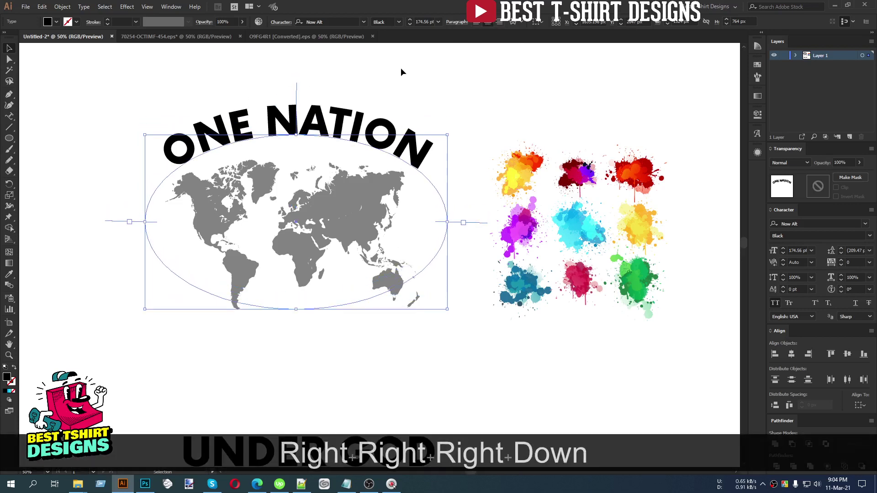
click(401, 69)
Move UNDER GOD up beneath the world map and center both text lines and the map horizontally
scroll(339, 186, down, 2)
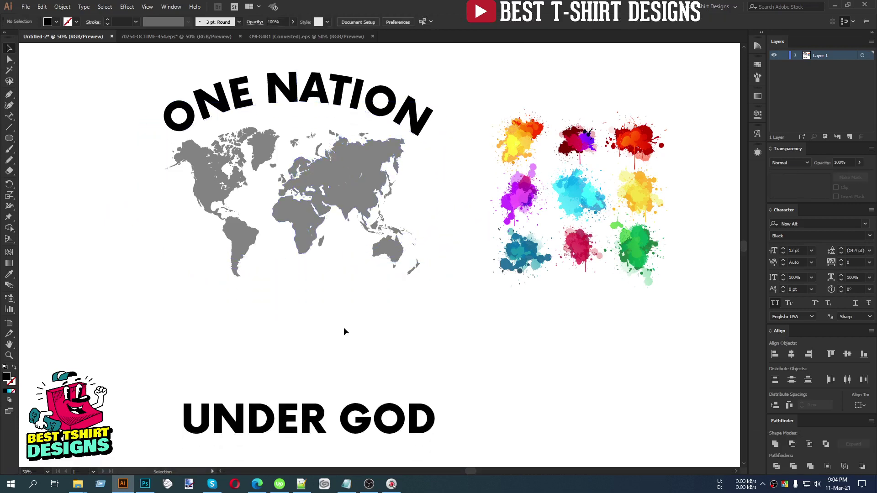
drag(361, 418, 332, 309)
scroll(347, 366, up, 3)
drag(374, 425, 268, 77)
click(307, 21)
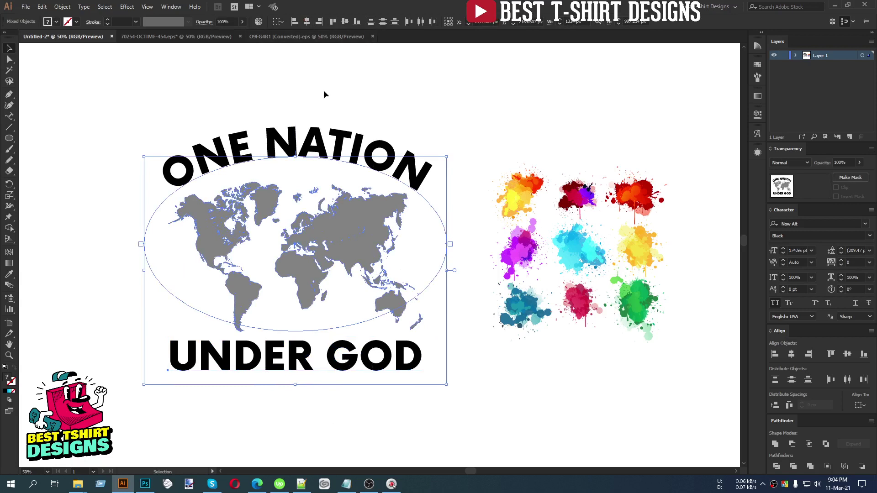
click(323, 90)
Nudge the world map left between the two text lines
click(325, 212)
key(Left)
key(Left)
key(Left)
key(Left)
key(Left)
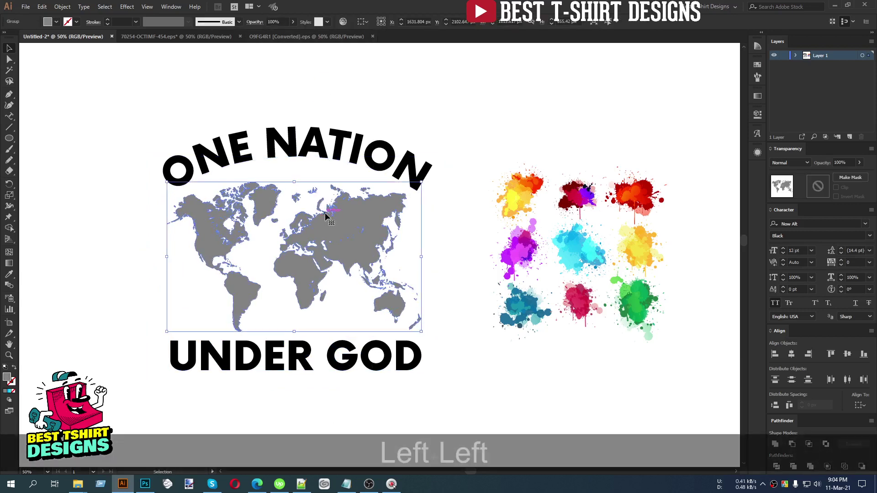
key(Left)
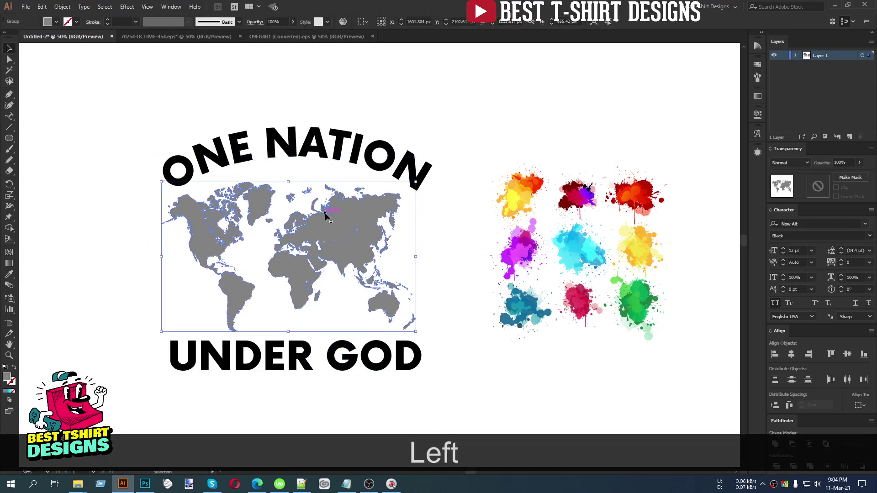
Nudge the world map slightly down between the two text lines and deselect it
key(Down)
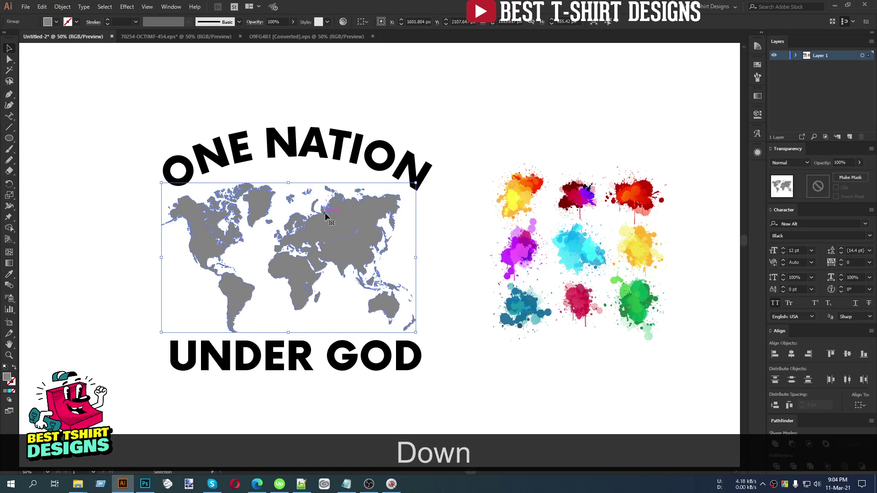
key(Down)
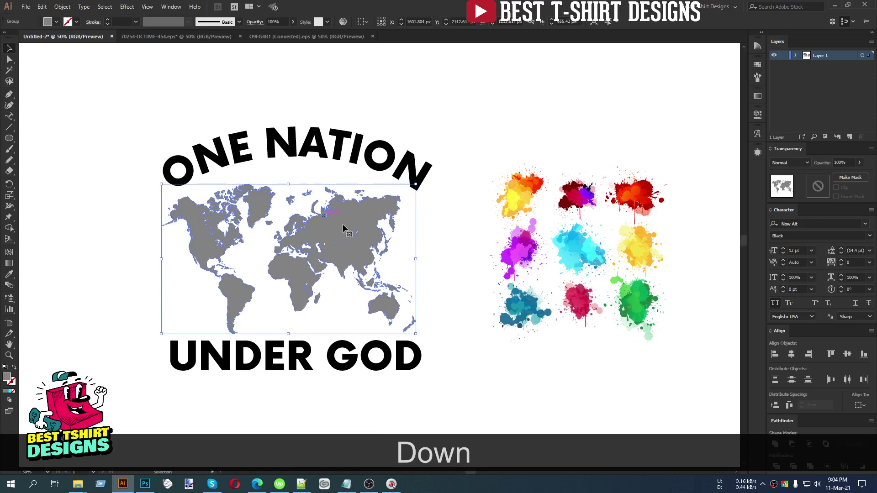
click(431, 246)
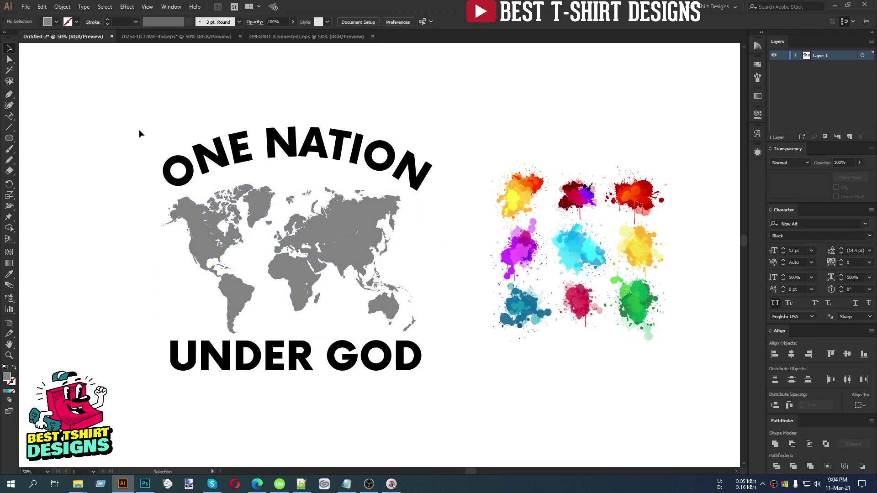
Move the world map and both text lines to a new layer at their original position and lock that layer
drag(137, 110, 456, 416)
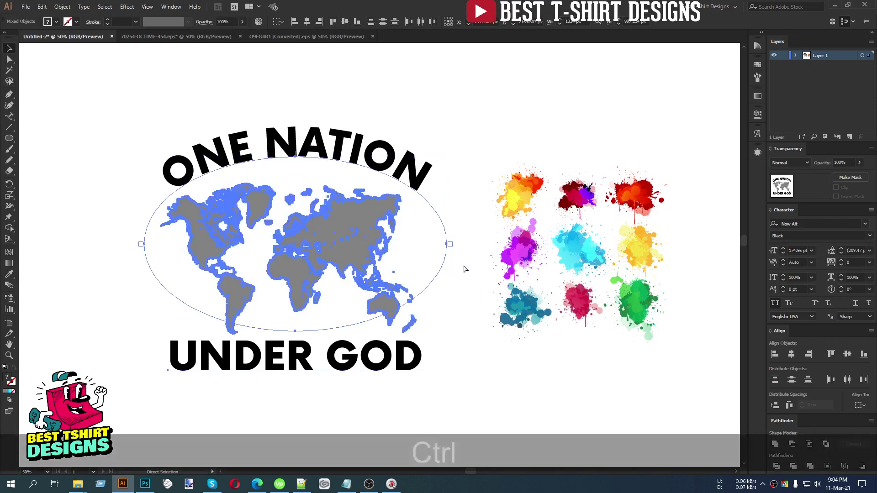
key(ctrl+x)
click(850, 136)
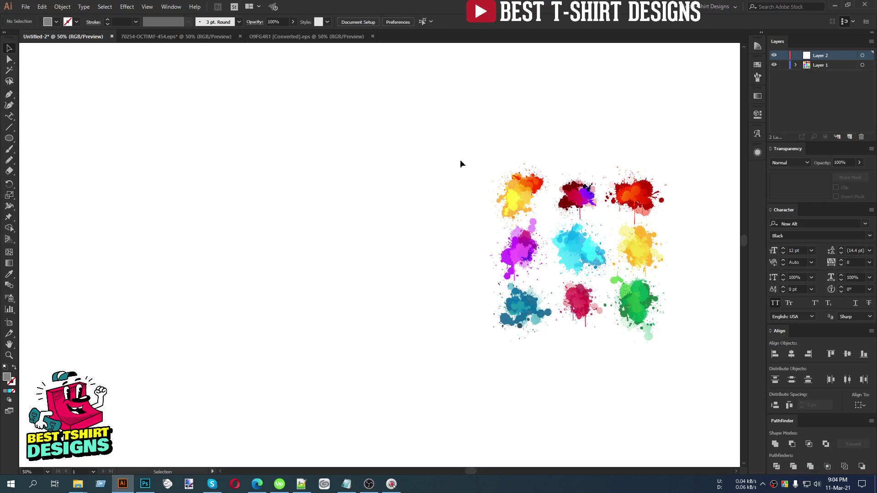
key(ctrl+f)
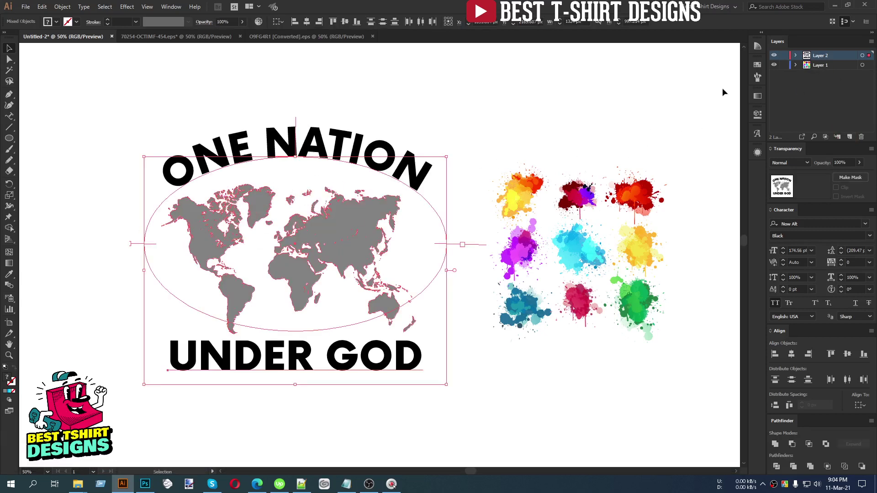
click(784, 55)
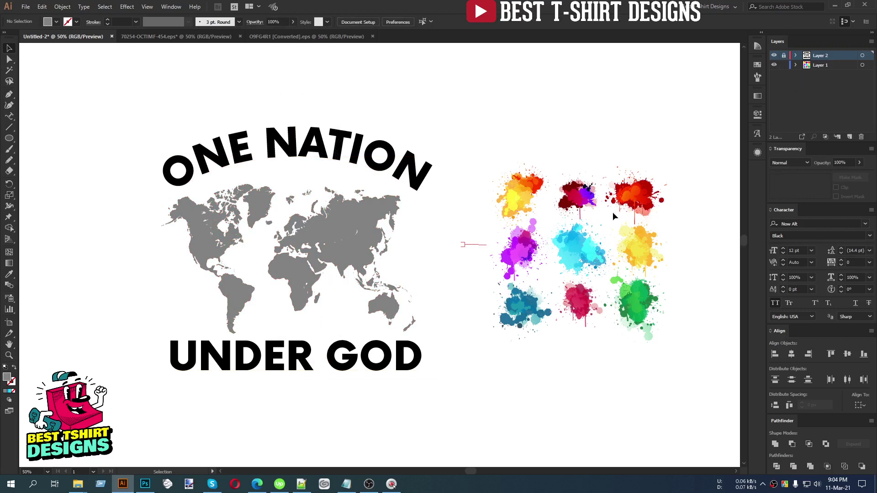
Place the orange-yellow splash over eastern Asia on the world map, enlarged and rotated
click(634, 199)
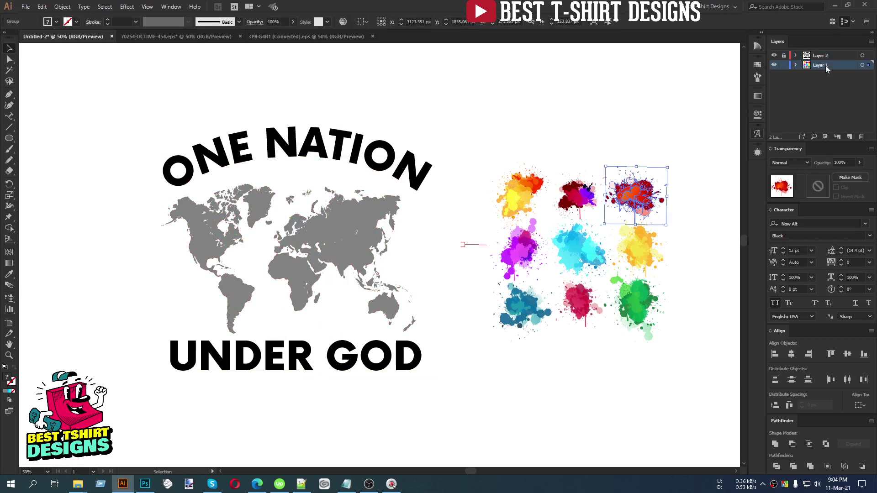
scroll(177, 211, up, 1)
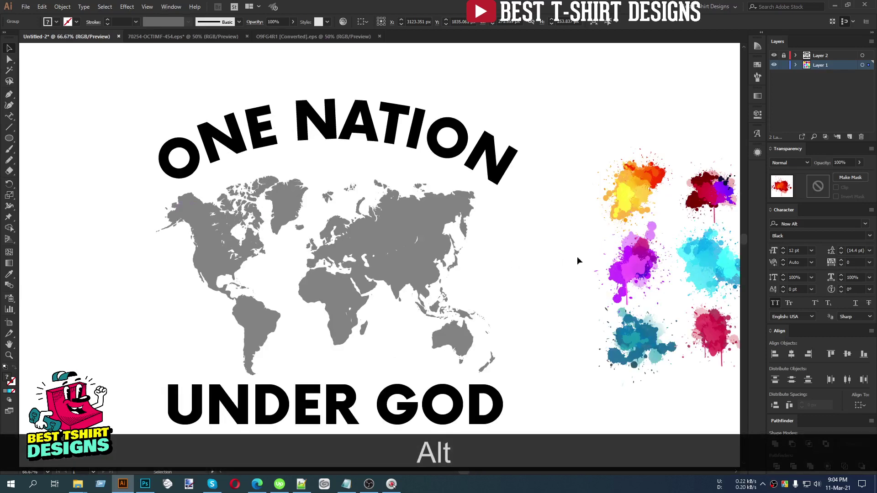
drag(563, 234, 521, 218)
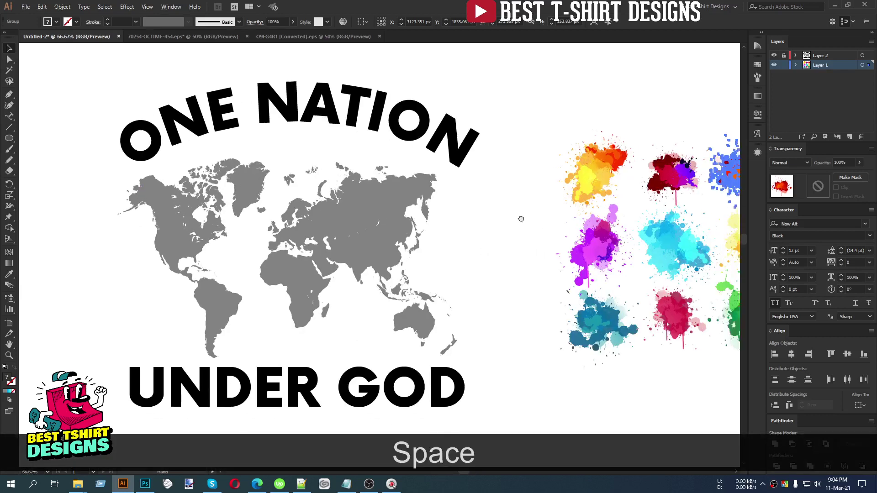
scroll(407, 255, up, 2)
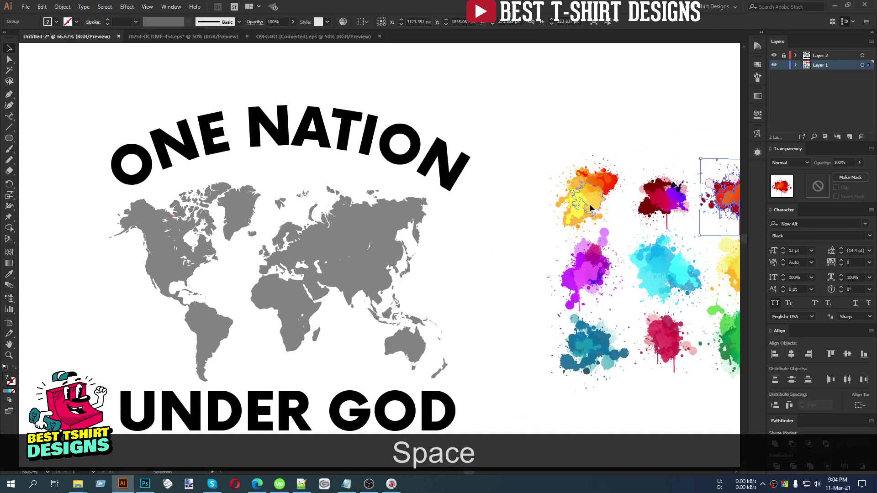
drag(594, 212, 431, 281)
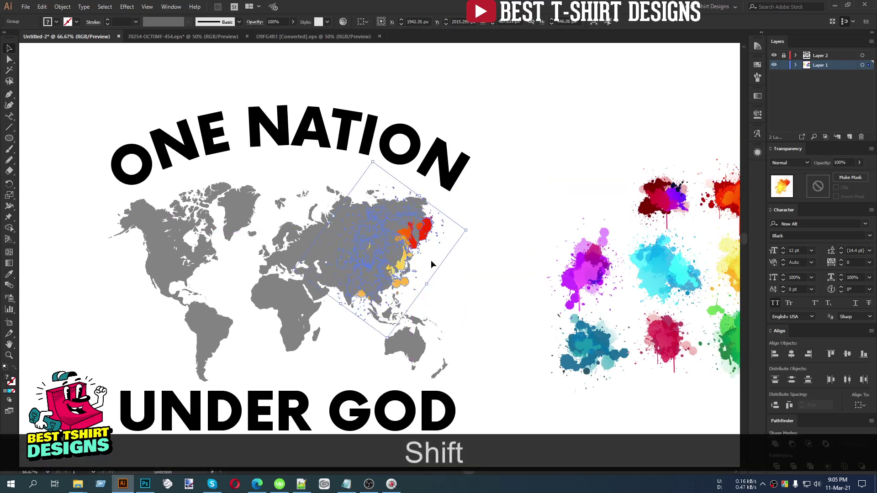
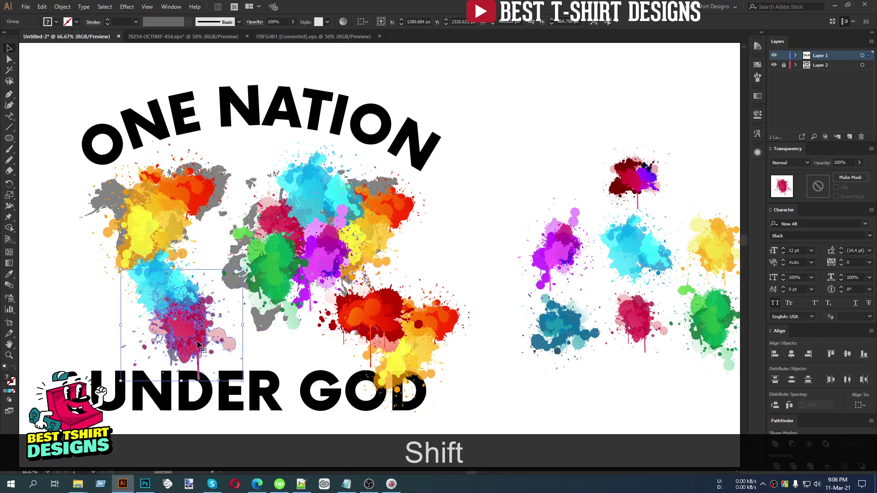
Rotate the crimson splash over South America and stretch it to cover the continent's southern tip
drag(247, 325, 194, 331)
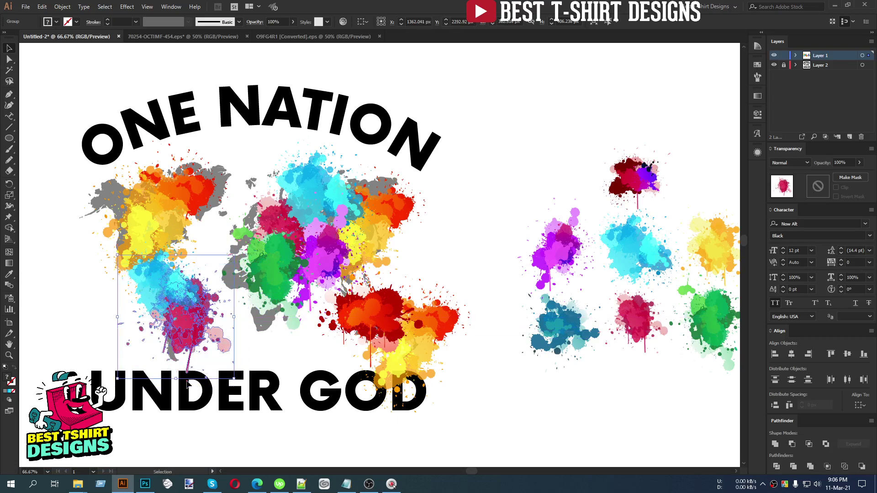
drag(176, 379, 160, 400)
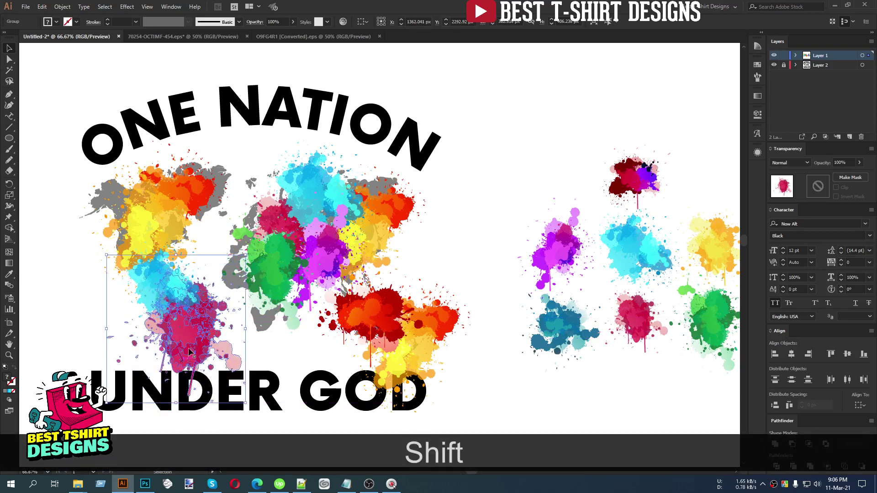
click(274, 358)
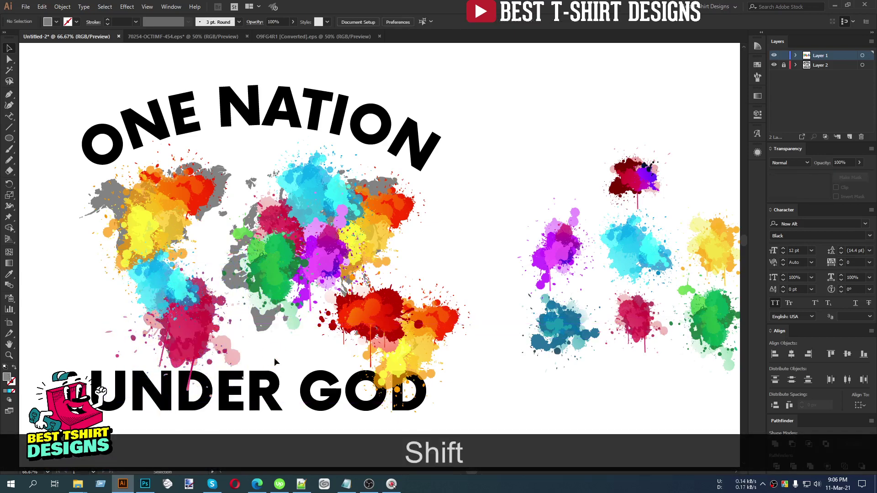
Duplicate the green splash onto Greenland and rotate the copy to fit the landmass
scroll(665, 348, up, 1)
drag(693, 335, 182, 198)
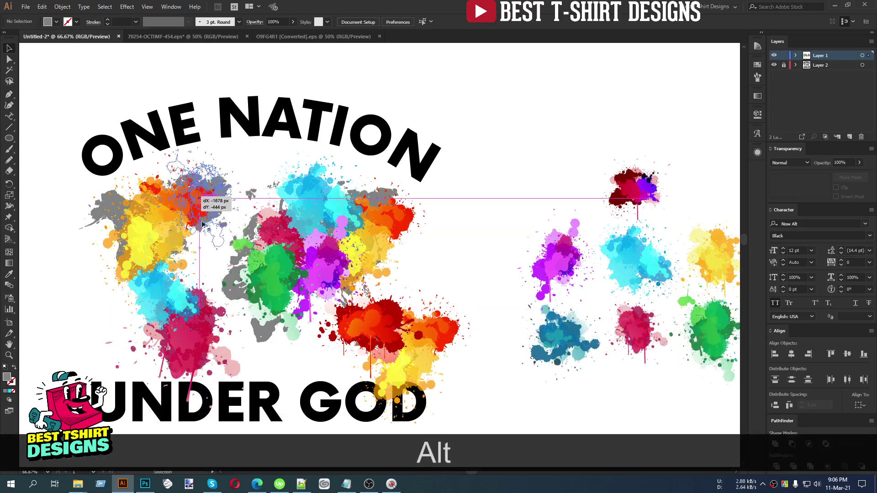
drag(244, 213, 214, 203)
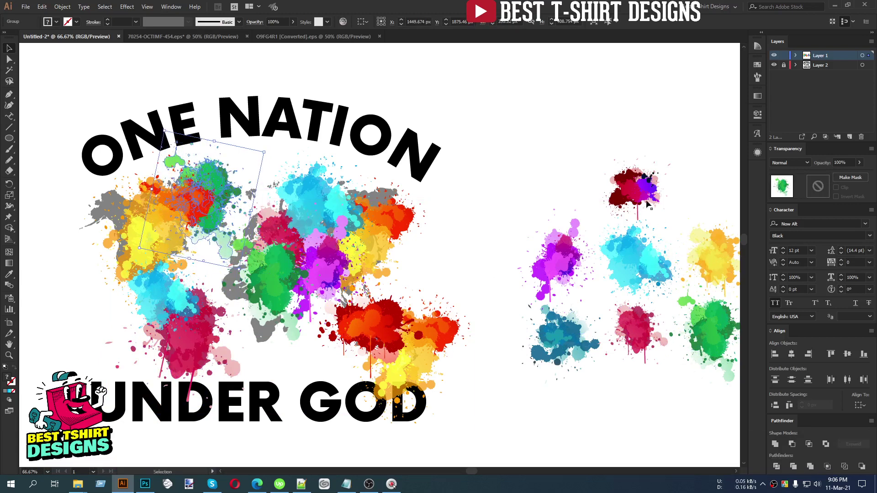
Duplicate the dark red and purple splash onto Alaska and enlarge the copy to cover it
drag(641, 192, 112, 205)
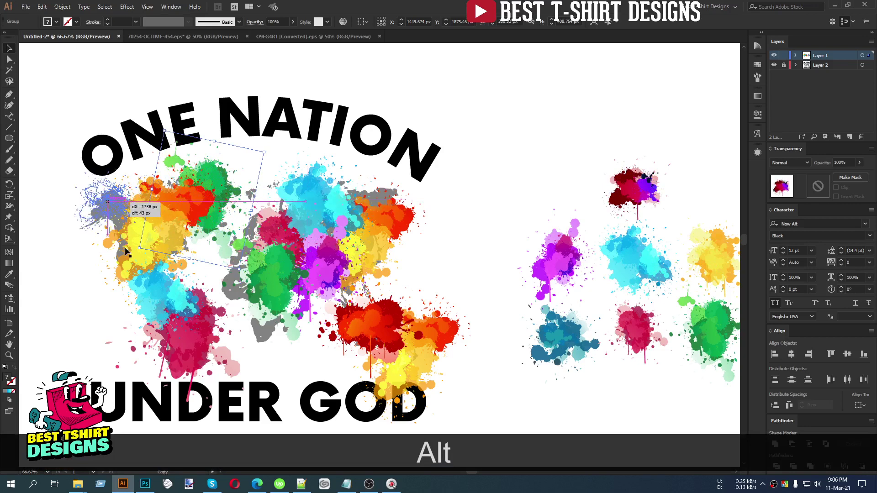
drag(126, 251, 177, 268)
drag(132, 216, 127, 209)
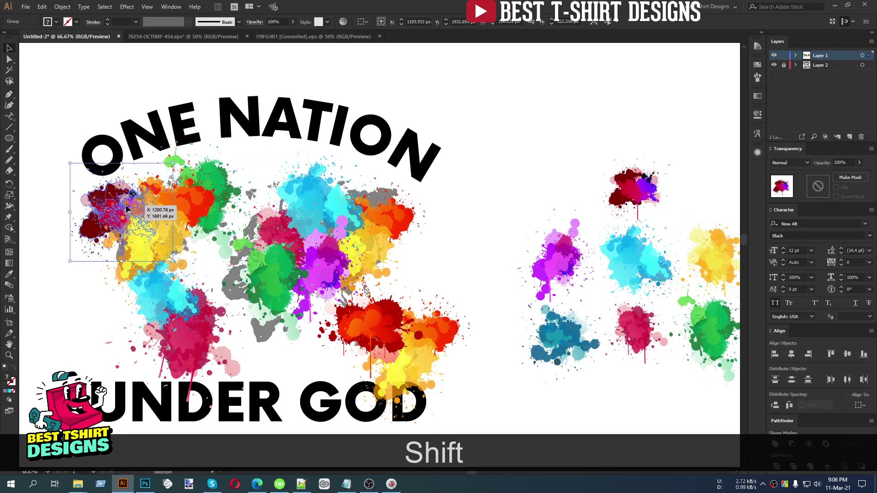
Add two copies of the purple splash on either side of North America and place them behind the yellow-orange splash
drag(562, 271, 212, 258)
shift+click(103, 254)
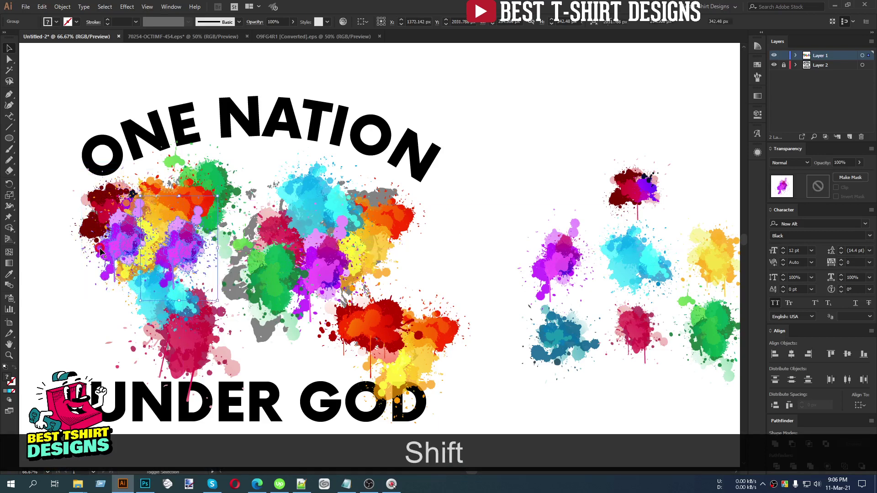
key(ctrl+x)
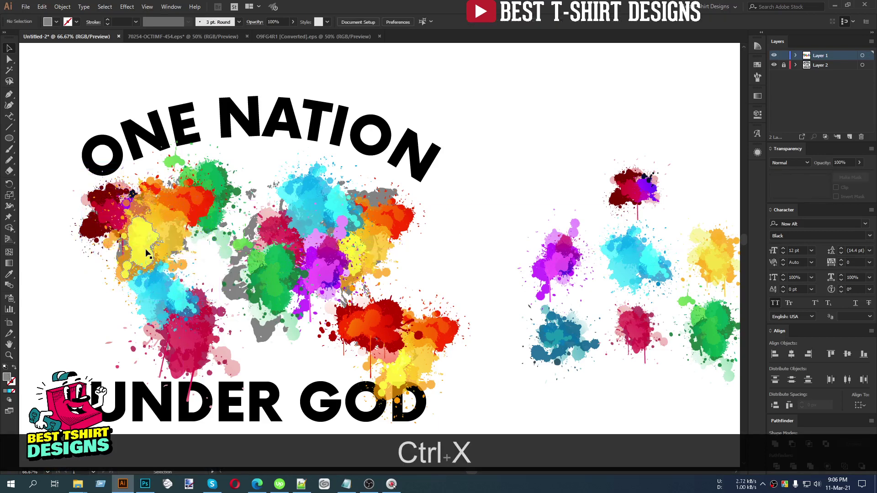
click(148, 252)
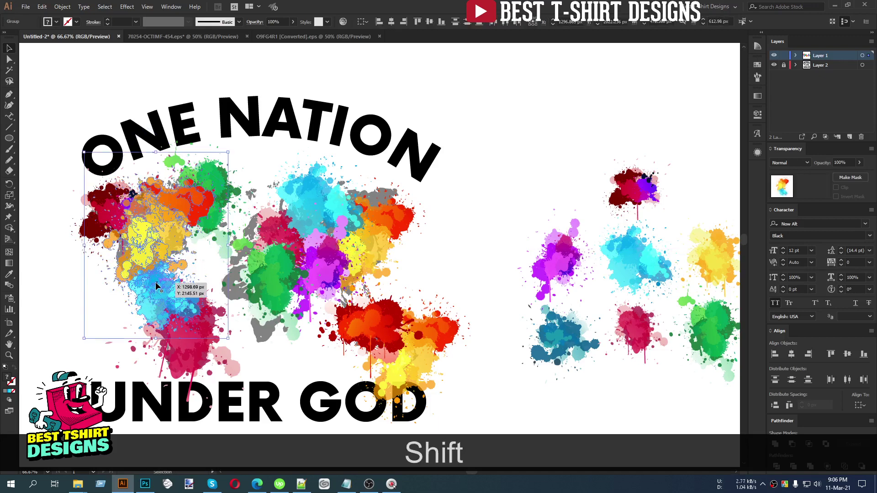
key(ctrl+b)
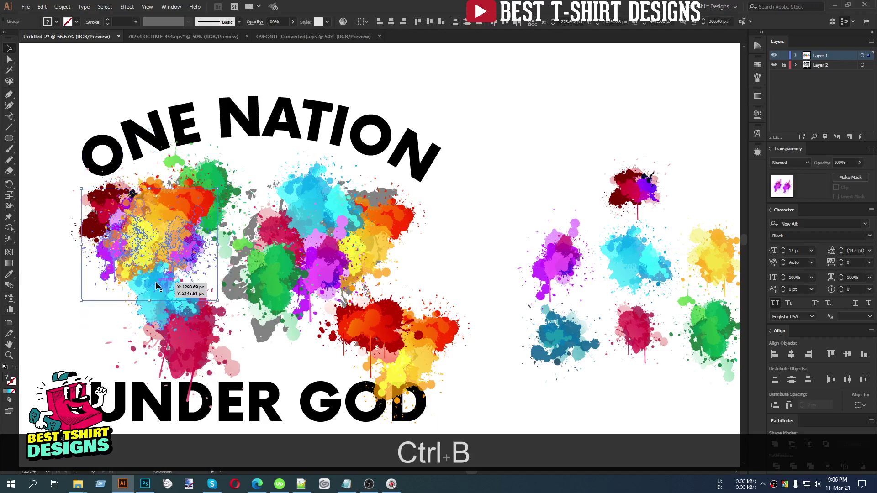
click(93, 308)
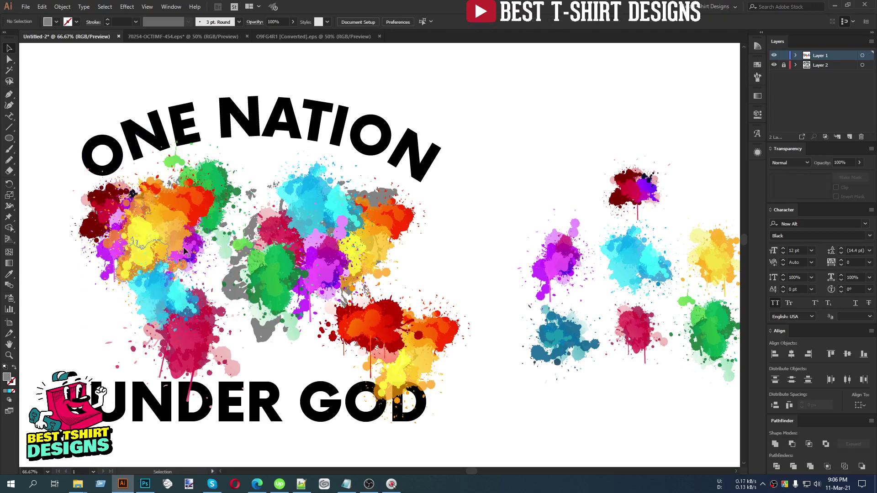
Duplicate the dark red splash onto West Africa and the purple splash onto western Europe and southern Africa
key(alt)
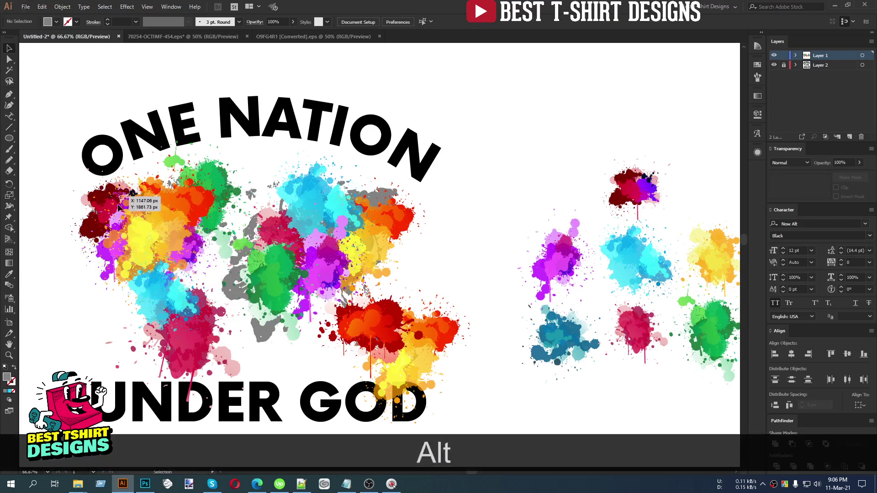
drag(114, 196, 233, 268)
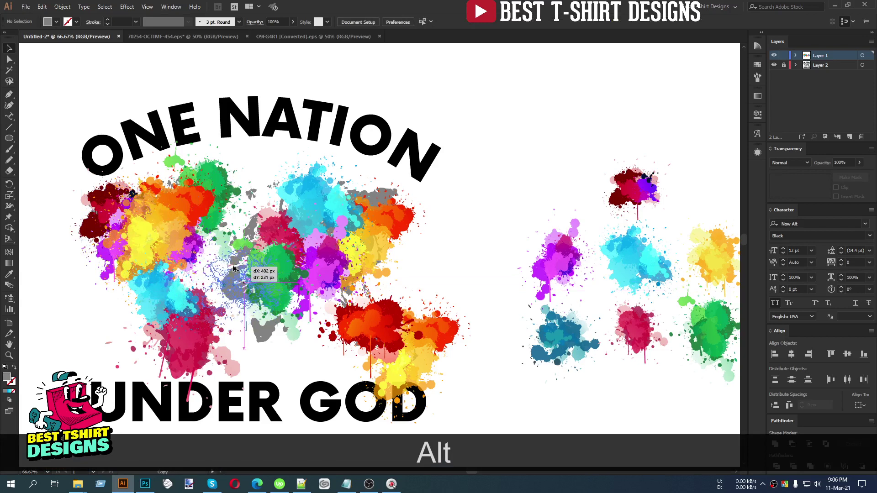
drag(210, 205, 210, 205)
drag(187, 254, 252, 251)
Duplicate the teal splash onto Southeast Asia and undo the extra teal copy made beside the source splashes
drag(571, 331, 358, 297)
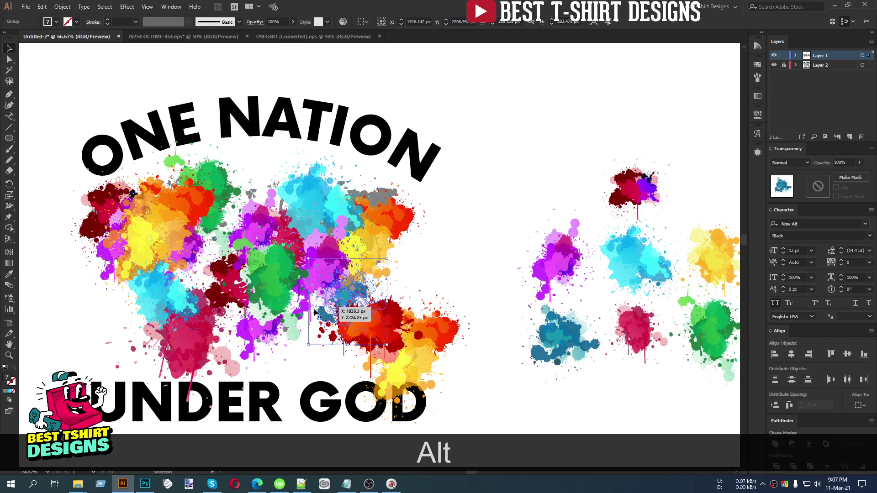
click(258, 336)
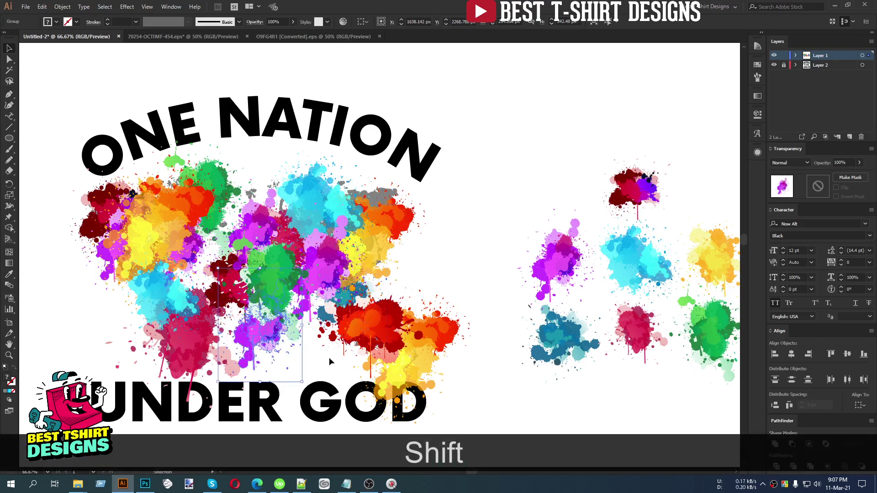
drag(565, 334, 660, 364)
key(ctrl+alt+z)
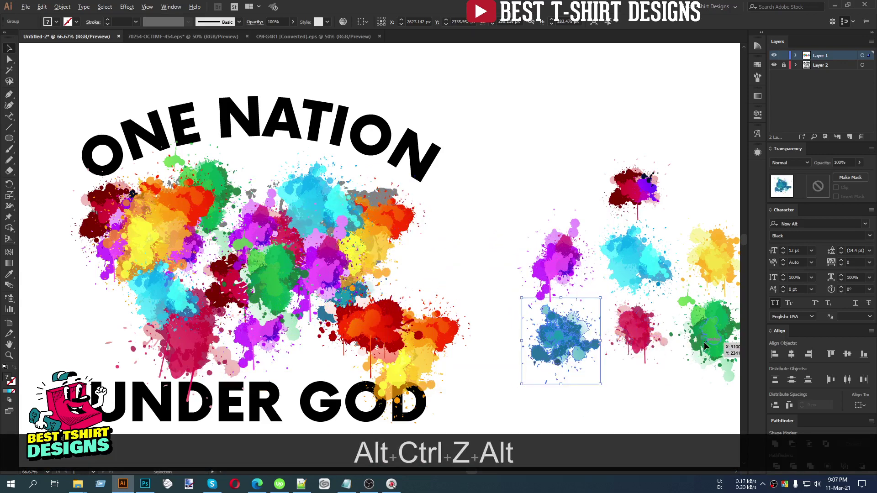
Duplicate the green splash onto northeastern Asia and rotate the copy to cover the exposed gray area
drag(704, 343, 366, 204)
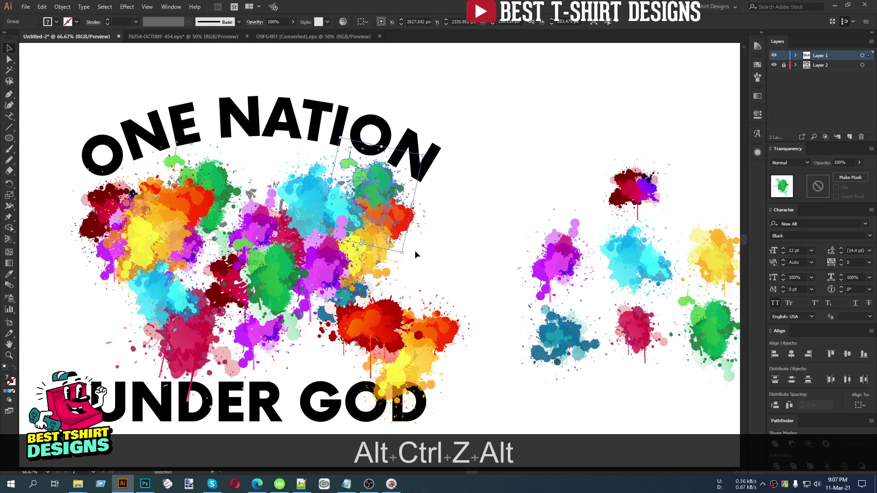
drag(412, 252, 445, 211)
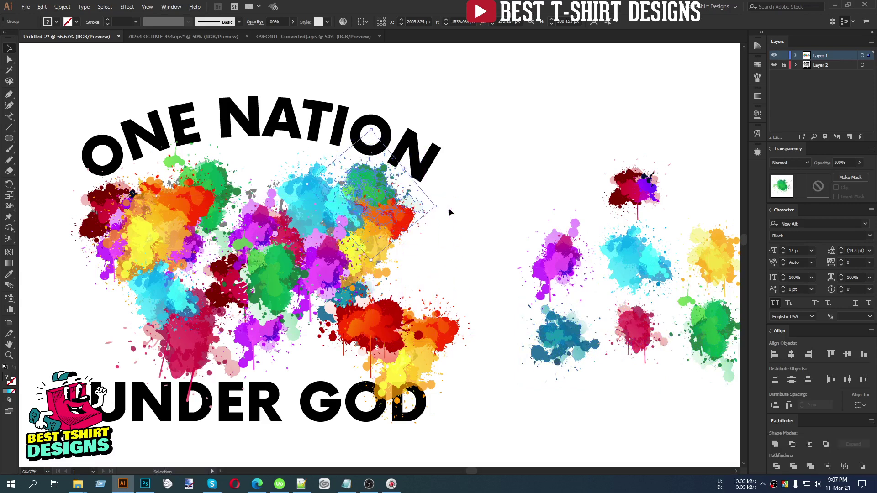
click(467, 237)
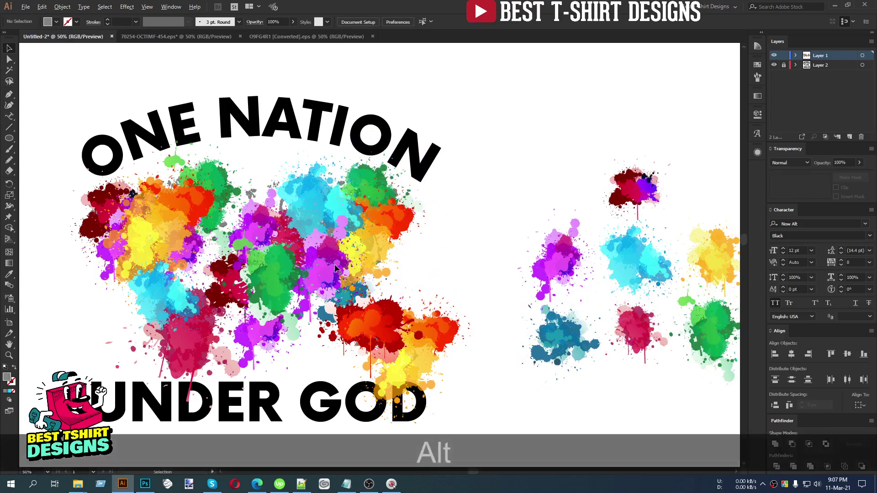
scroll(331, 266, down, 1)
scroll(277, 316, up, 3)
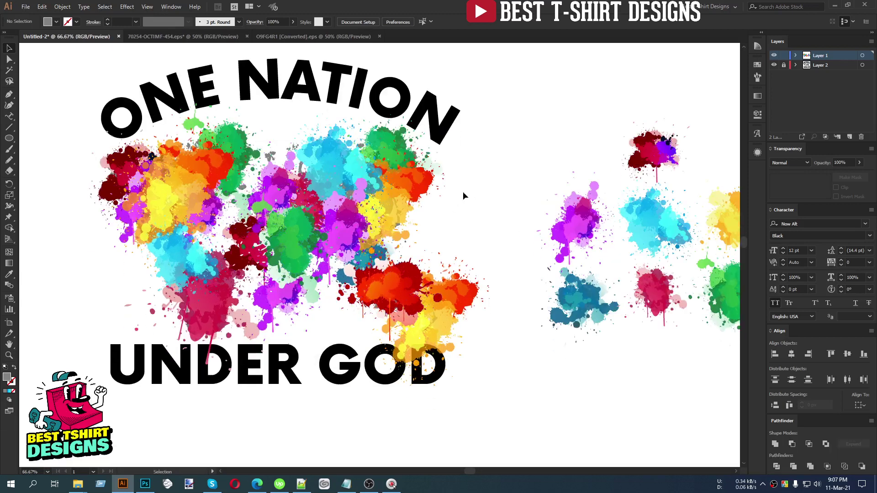
scroll(358, 281, down, 1)
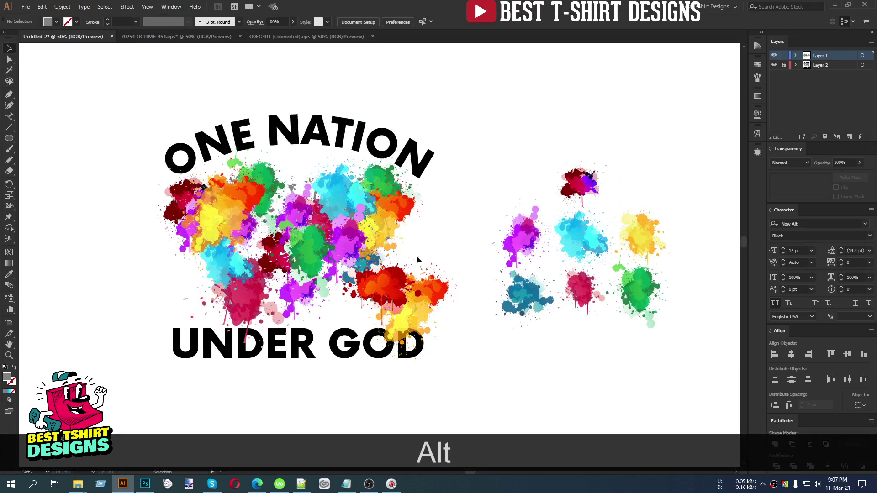
Duplicate the light blue splash over the O of ONE and the yellow splash over its NE, enlarging both copies
scroll(295, 219, up, 1)
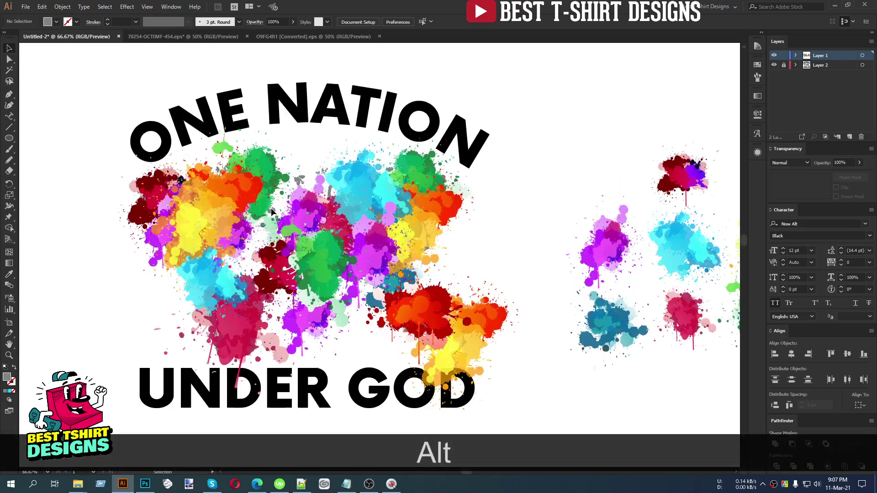
scroll(295, 219, down, 1)
drag(571, 237, 176, 161)
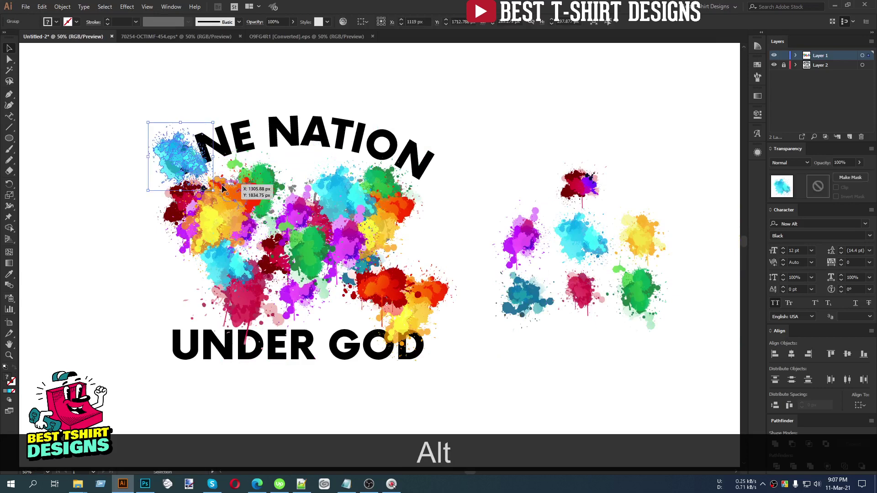
mouse_move(220, 186)
mouse_down()
mouse_move(235, 204)
mouse_move(207, 181)
mouse_up()
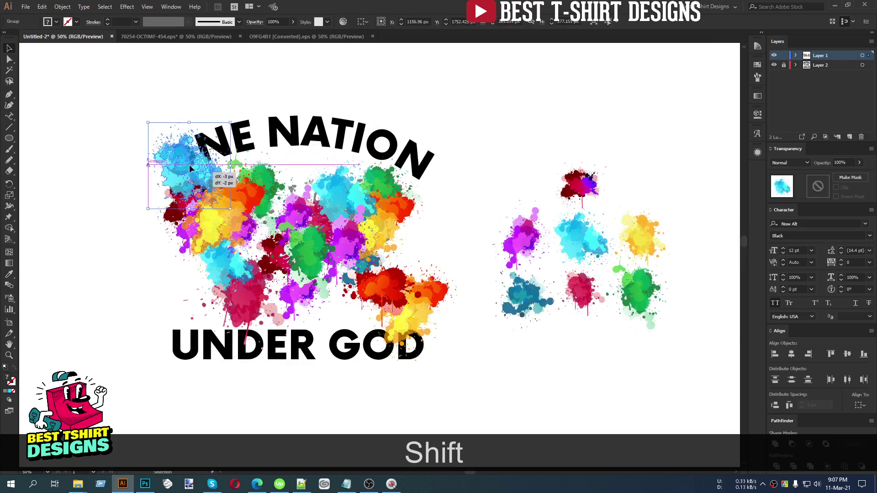
drag(647, 240, 283, 135)
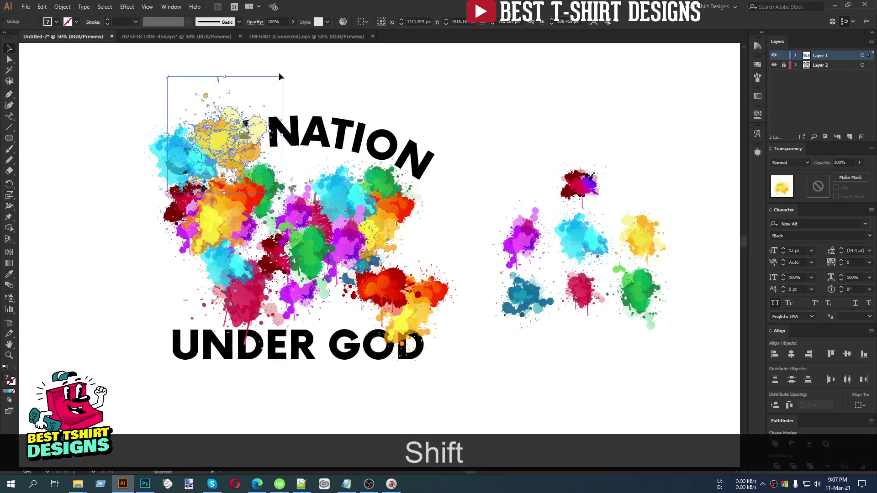
drag(284, 75, 287, 72)
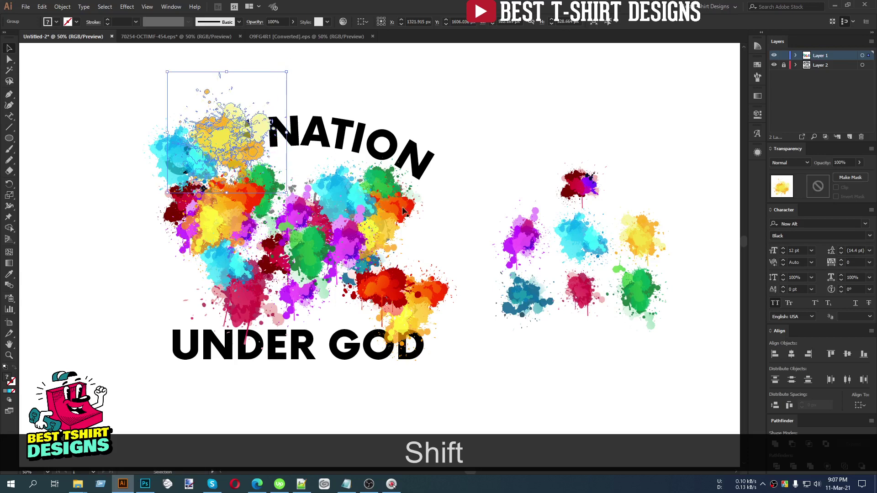
Duplicate the crimson splash over the first letters of NATION, rotate and enlarge the copy, and adjust the neighbouring yellow splash
alt+click(590, 240)
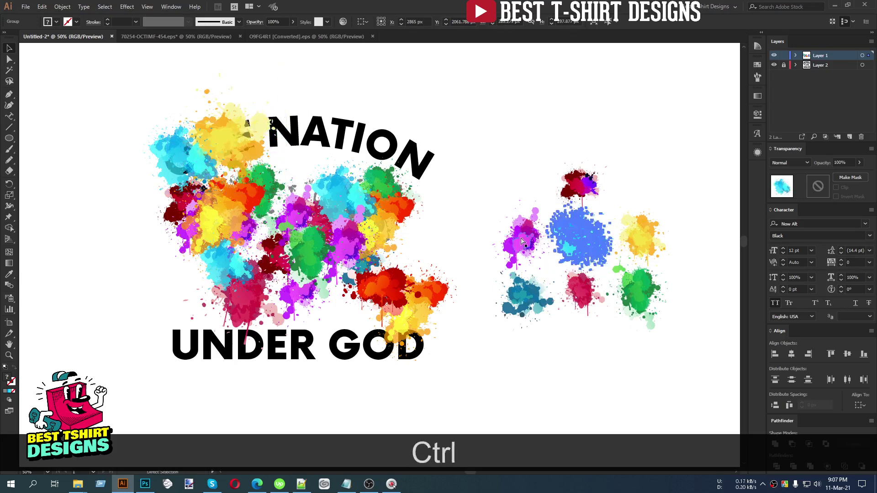
key(ctrl+z)
click(582, 301)
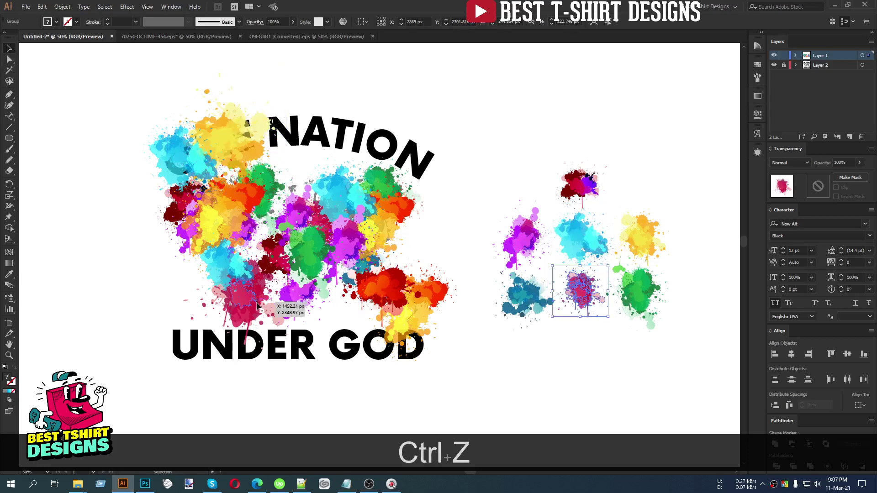
drag(256, 302, 293, 148)
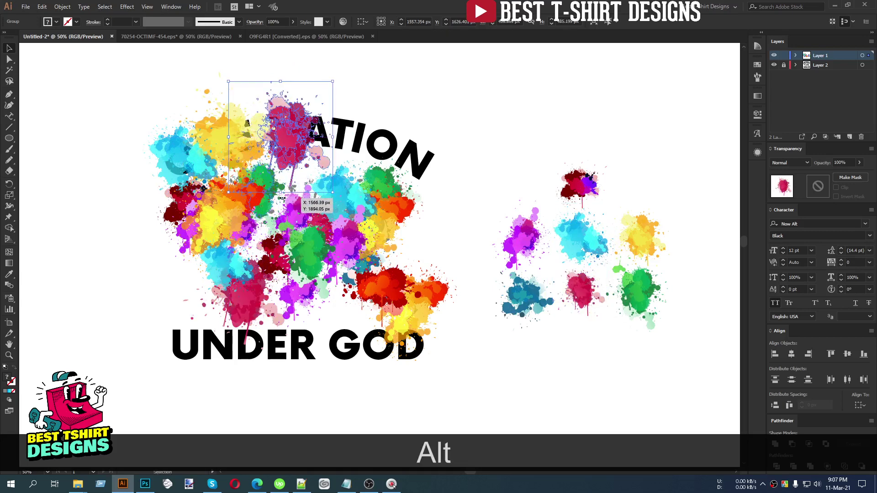
drag(284, 198, 364, 137)
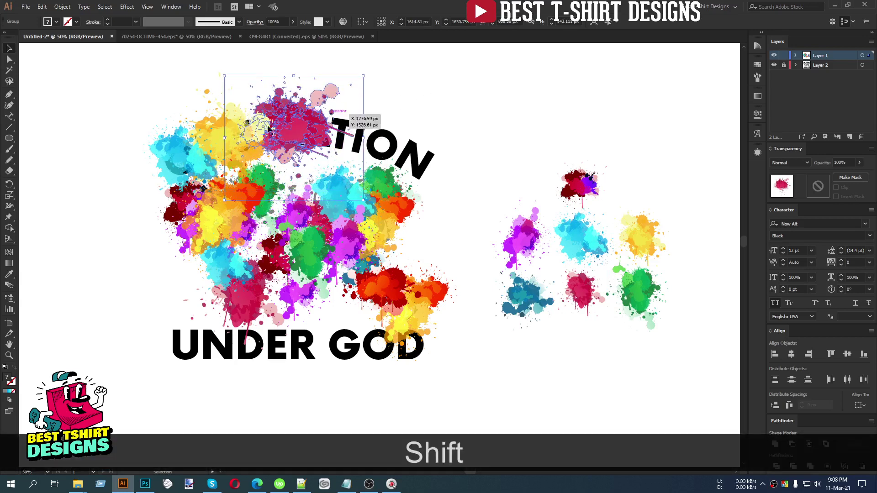
click(247, 139)
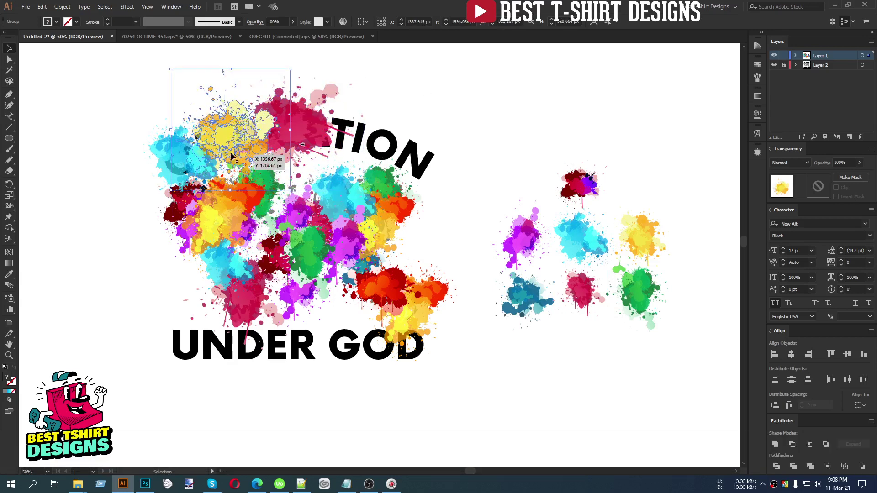
Copy the light blue splash above the source splashes, and duplicate the green splash over the TIO of NATION, rotating and enlarging it
click(609, 202)
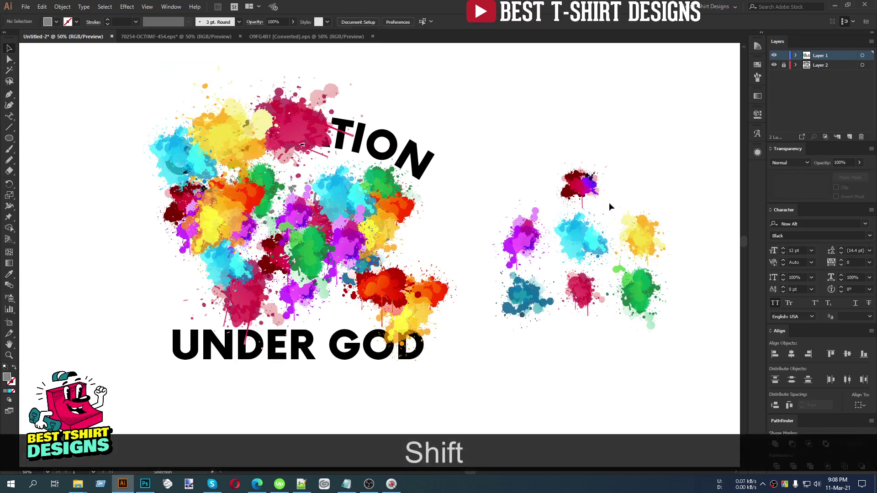
drag(593, 236, 540, 153)
drag(630, 296, 372, 153)
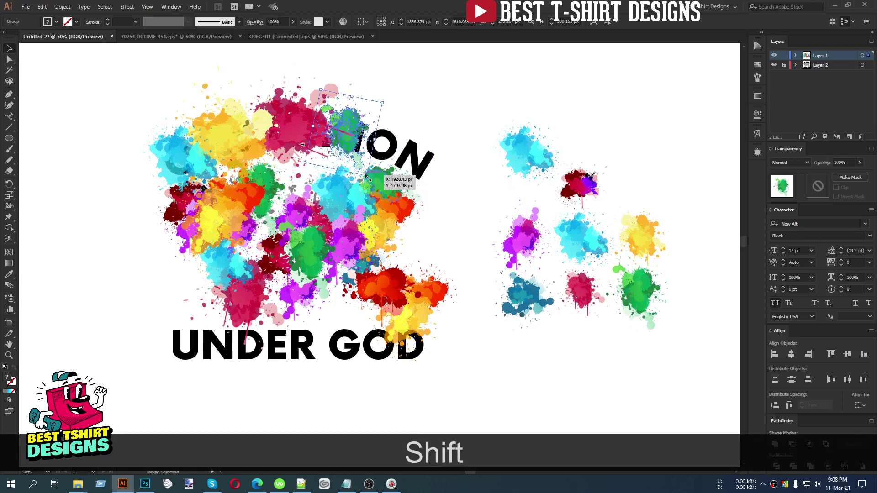
drag(388, 183, 434, 169)
drag(358, 153, 358, 133)
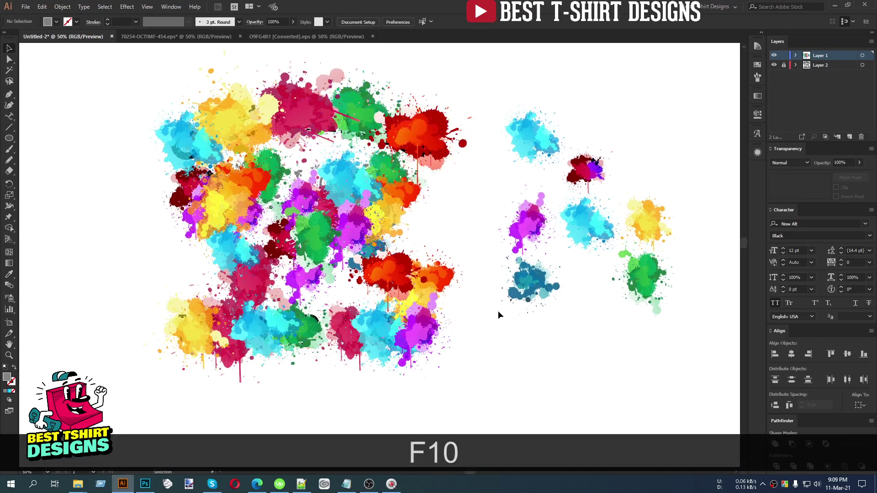
Delete all the leftover source splashes beside the design
scroll(496, 330, up, 1)
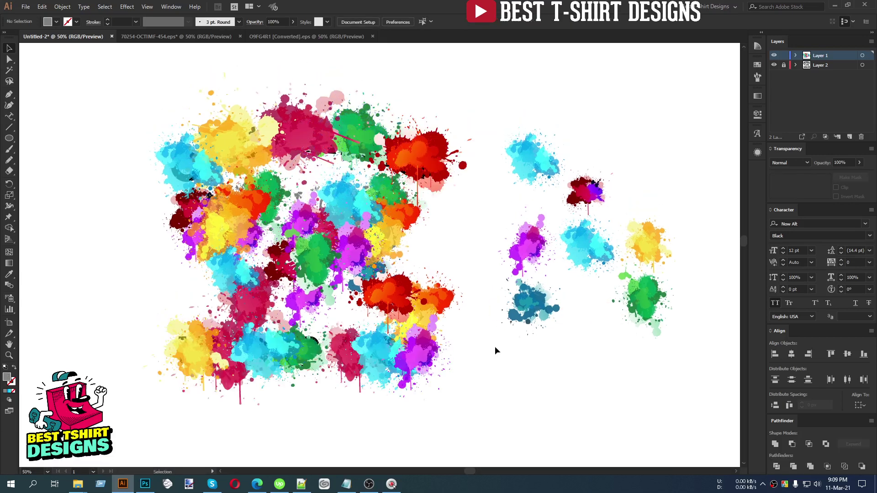
drag(507, 103, 662, 390)
key(Delete)
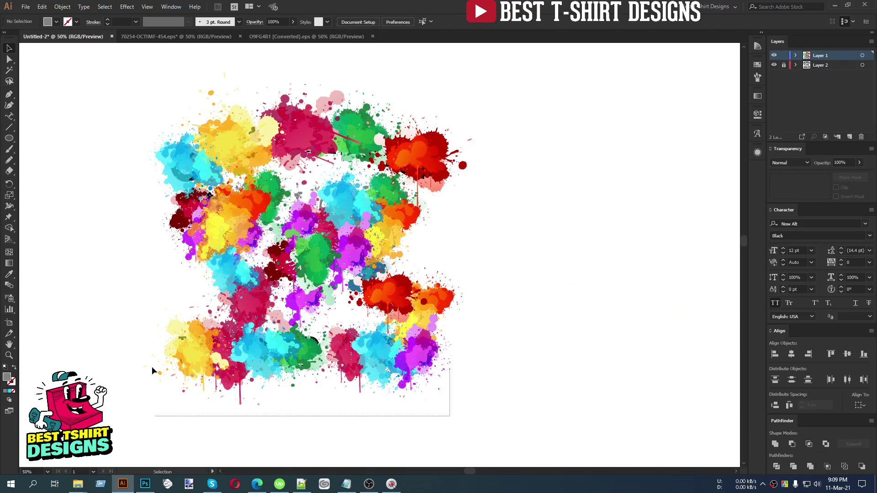
Select only the splashes covering UNDER GOD, bring them to the front in place, and group them
drag(147, 365, 146, 365)
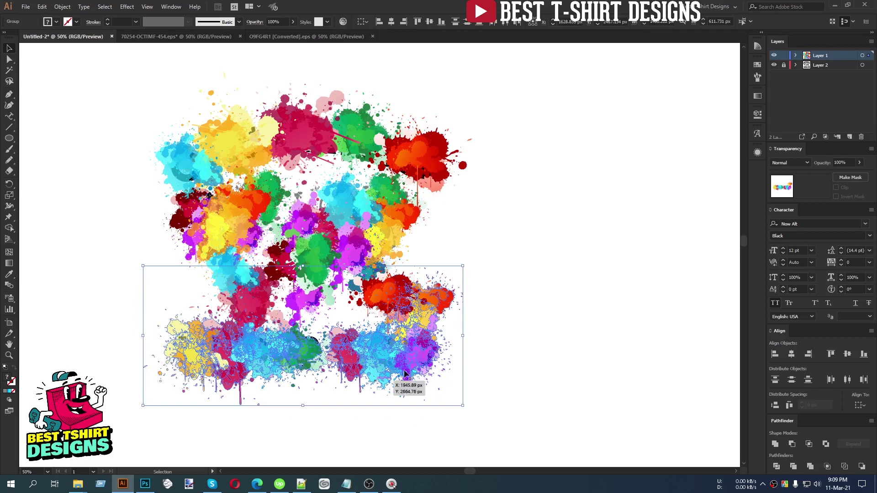
shift+click(434, 324)
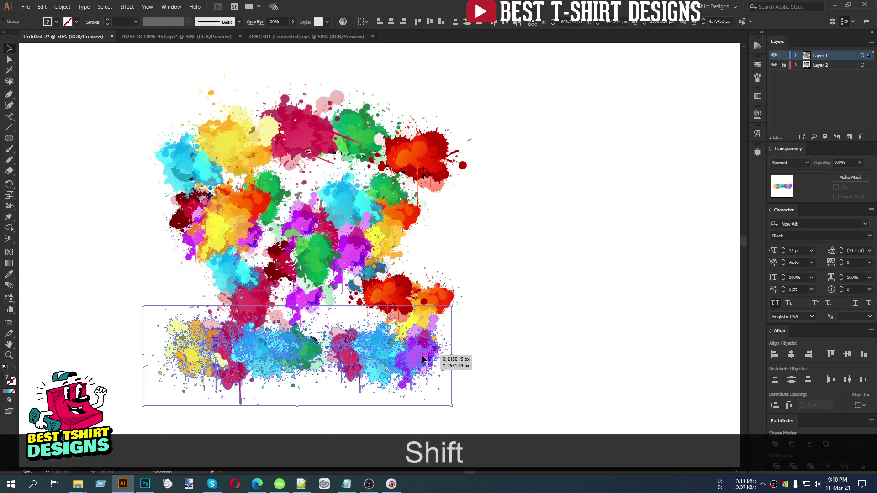
key(ctrl+x)
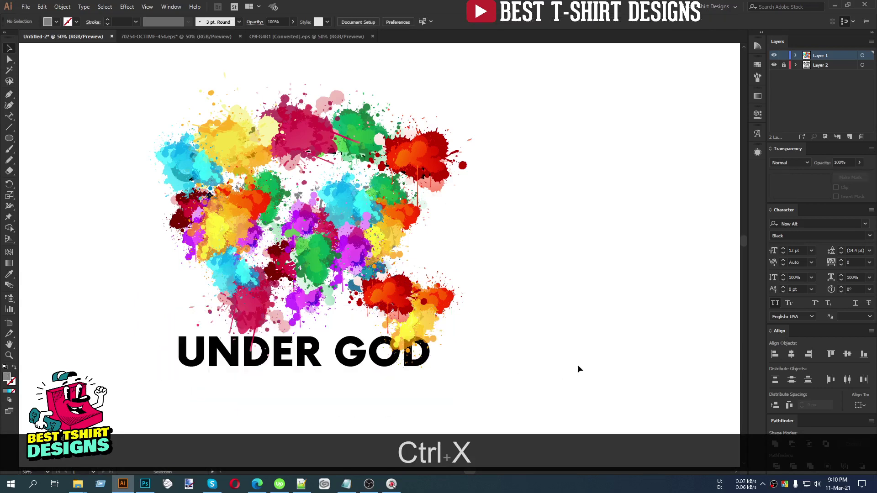
key(ctrl+f)
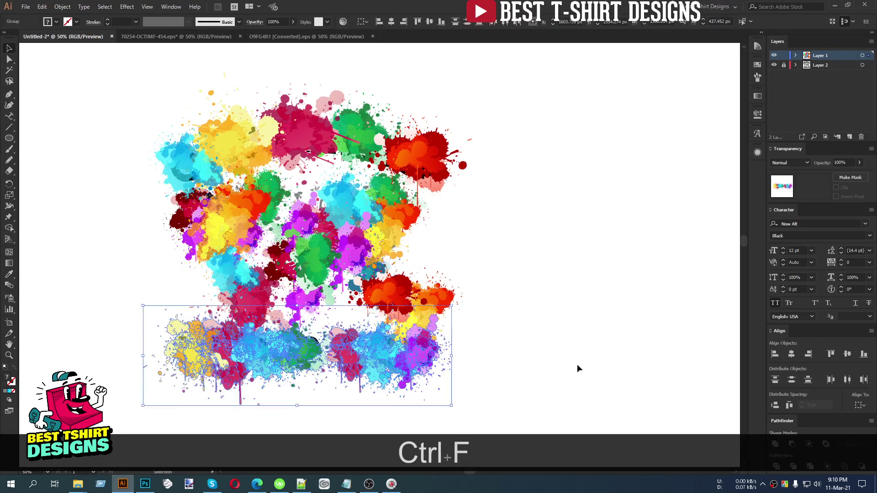
key(ctrl+g)
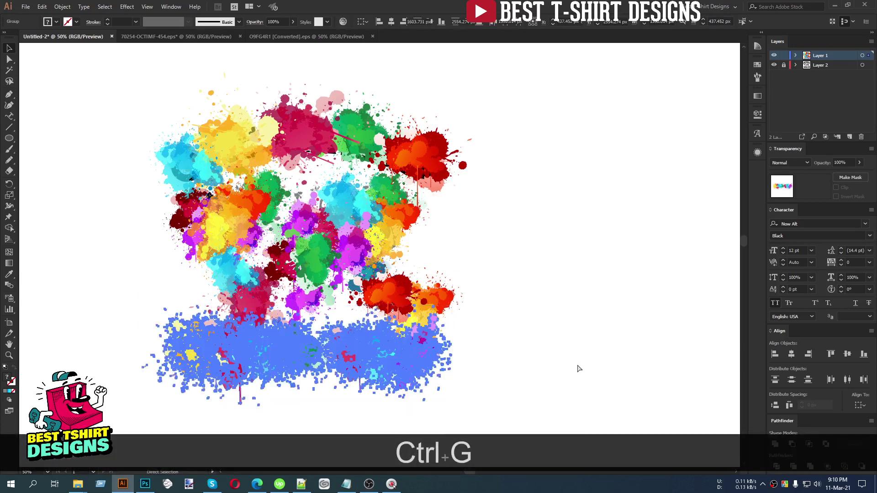
Group the five splashes covering ONE NATION: light blue, yellow, crimson, green and red
click(183, 152)
shift+click(245, 141)
shift+click(288, 135)
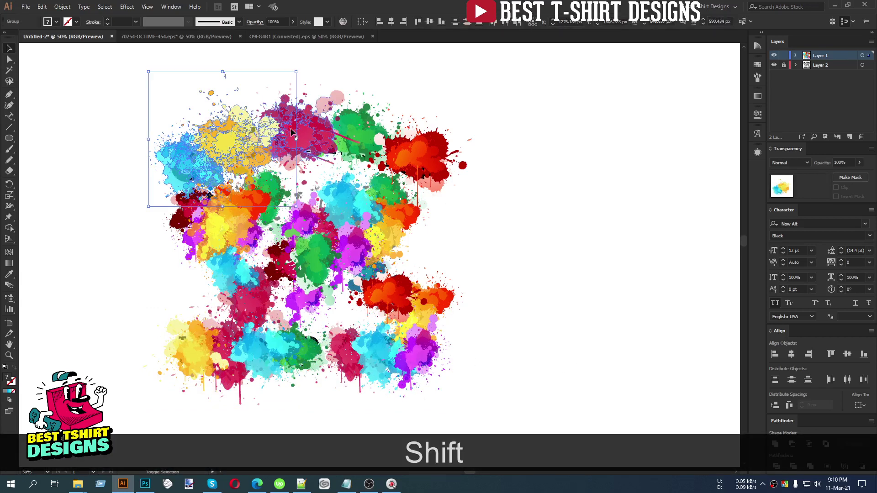
shift+click(363, 132)
shift+click(441, 142)
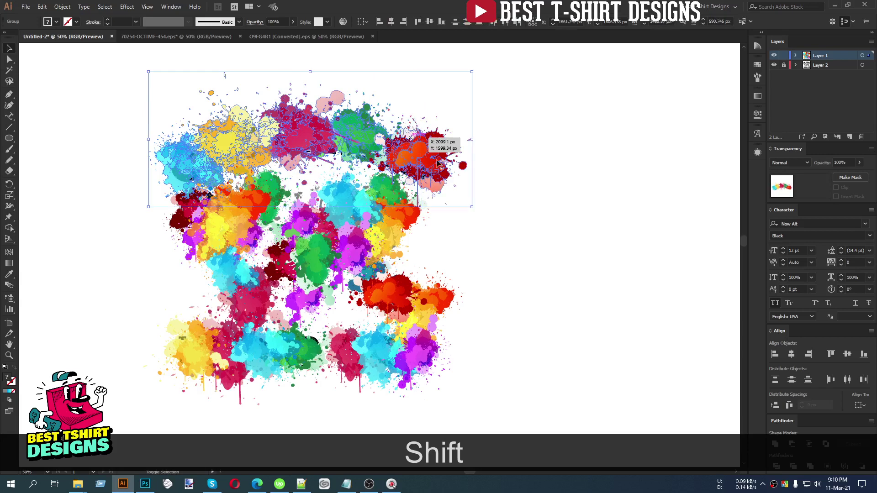
key(shift+ctrl+g)
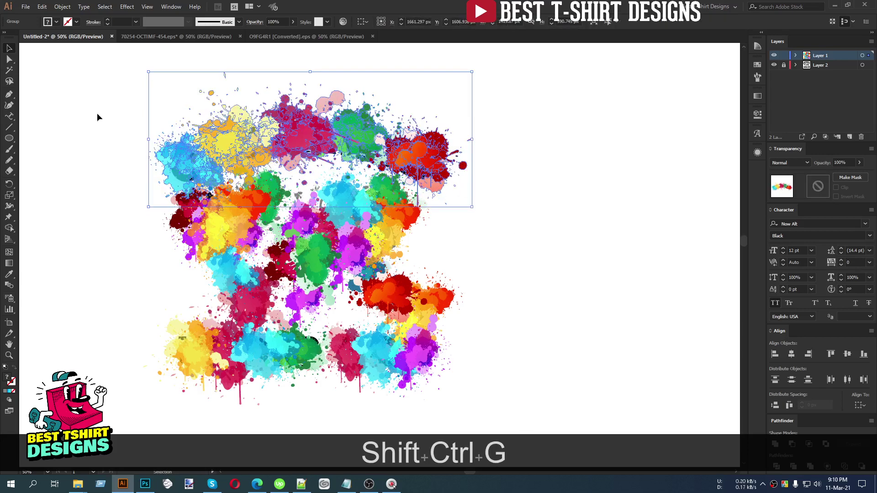
Select the splashes covering the world map, excluding the ones over the text, and group them
drag(98, 115, 349, 386)
shift+click(370, 114)
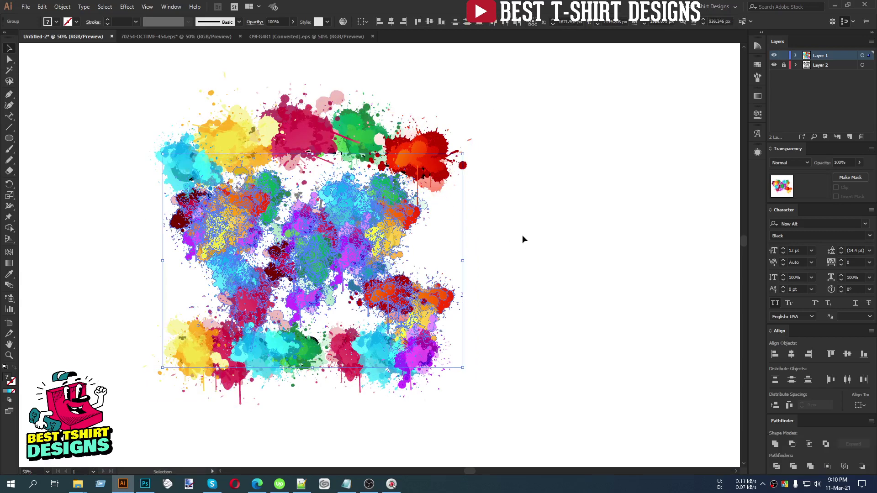
key(ctrl+g)
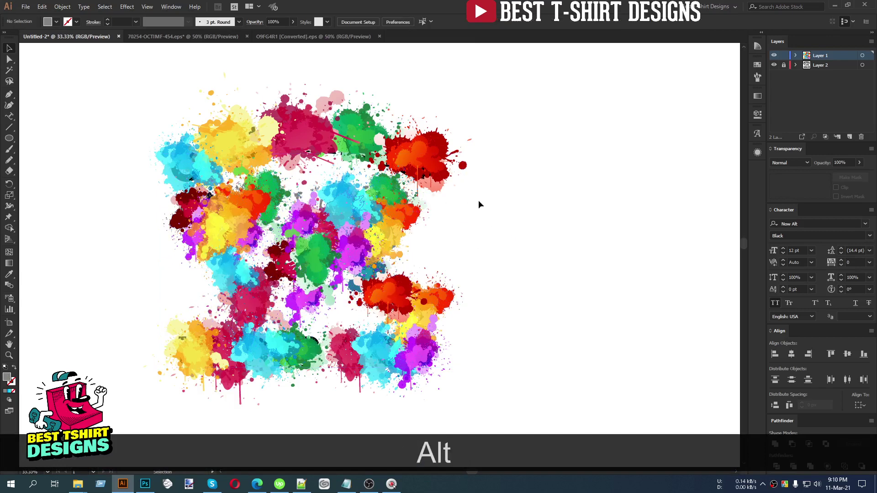
Unlock Layer 2, lock Layer 1, and cut the map and both text lines from Layer 2
scroll(479, 200, down, 1)
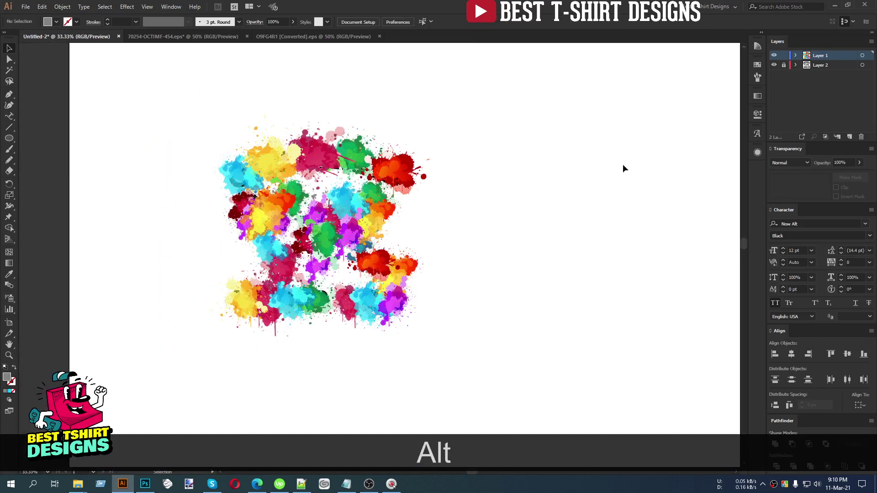
click(784, 65)
click(784, 55)
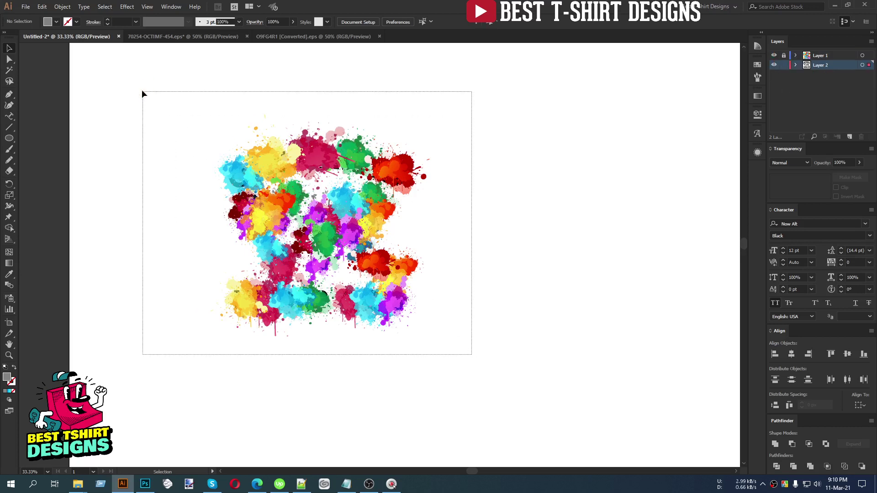
key(ctrl+a)
key(ctrl+x)
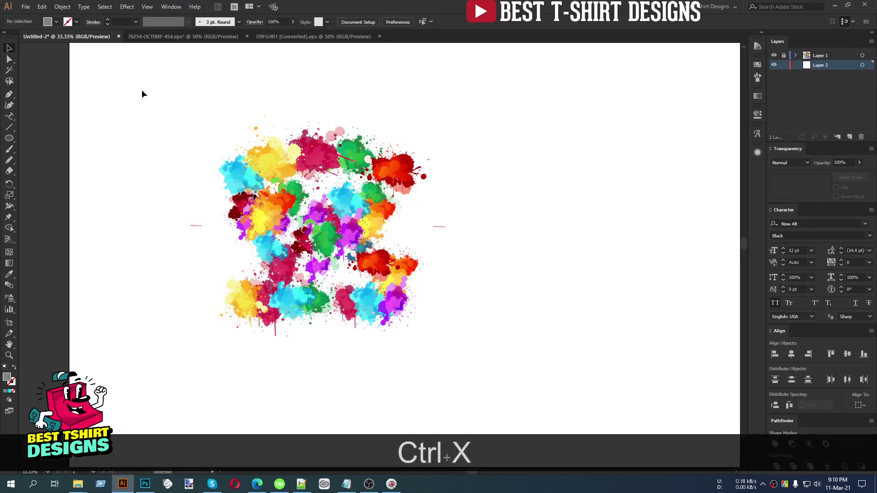
Unlock Layer 1, delete the empty Layer 2, and paste the cut map and text in front of the splashes
click(785, 55)
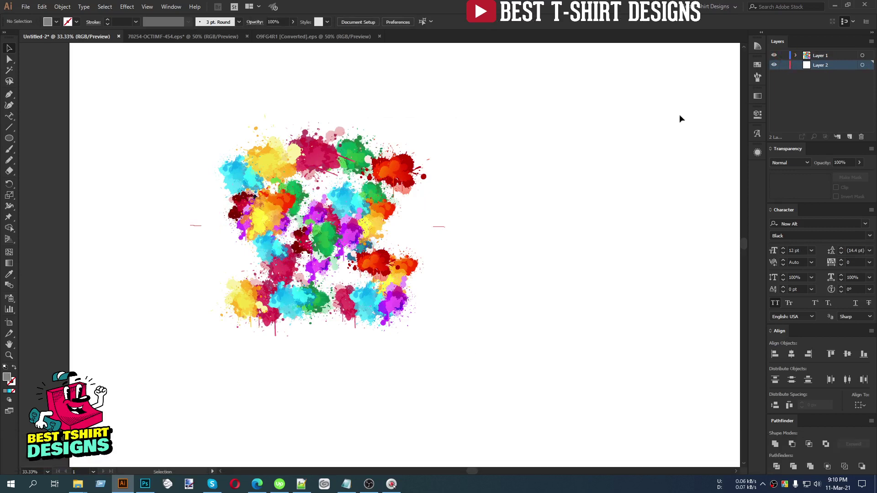
click(807, 56)
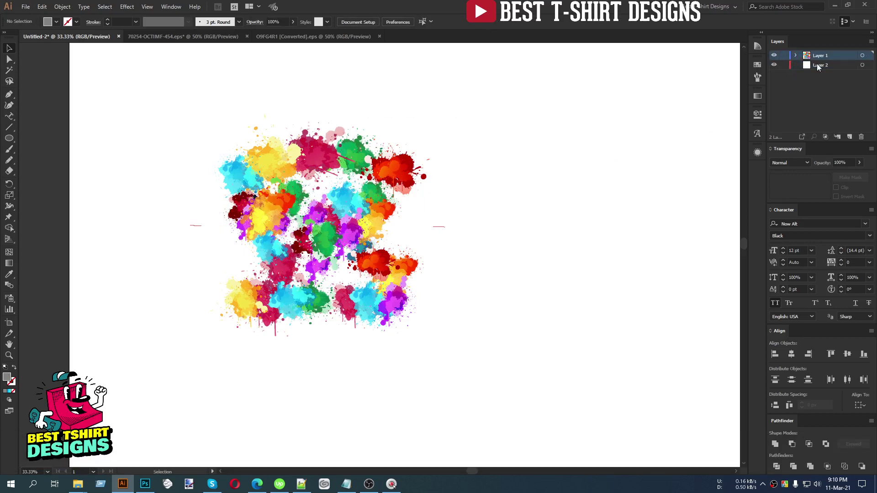
click(826, 67)
click(861, 137)
scroll(518, 234, up, 1)
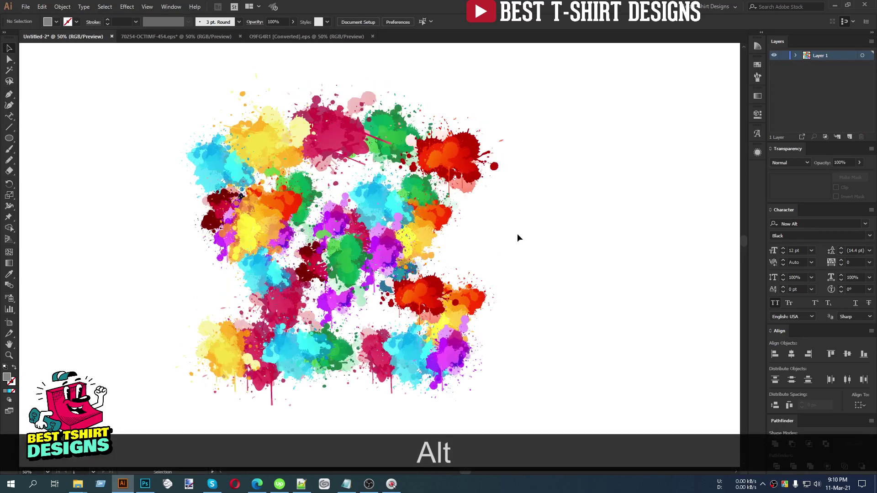
key(ctrl+f)
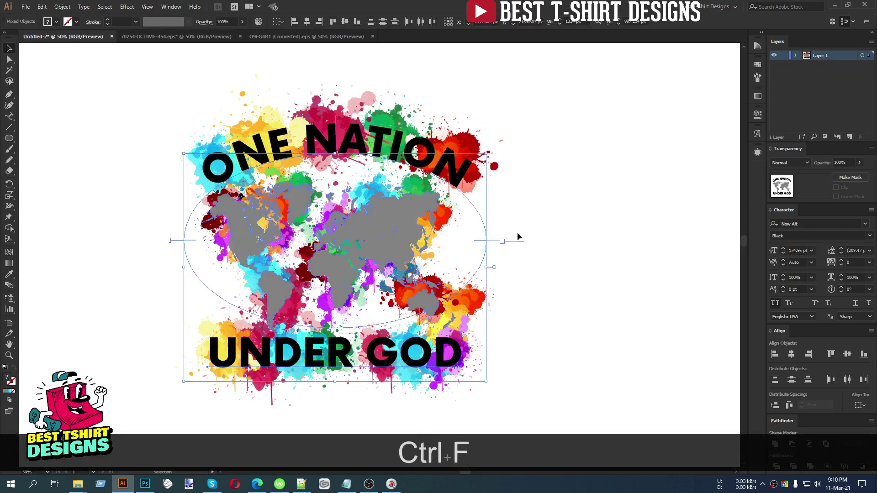
Nudge the splash group behind ONE NATION slightly down to fit the arched text
click(598, 211)
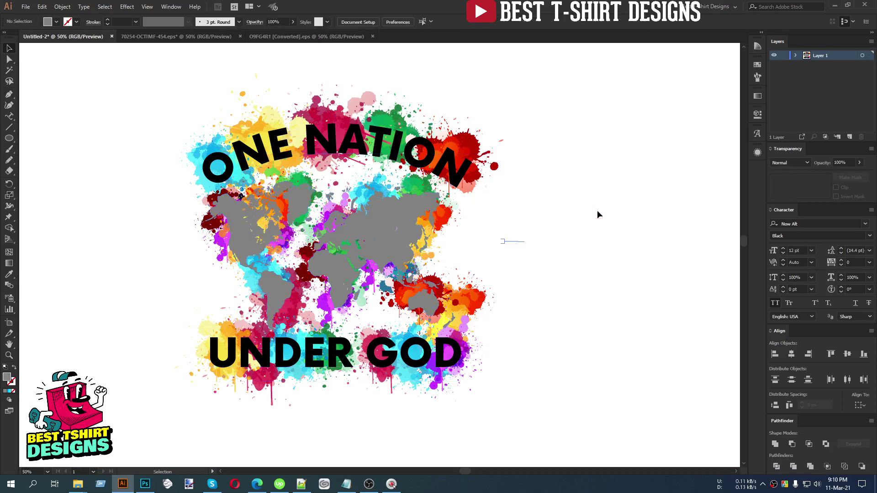
click(382, 115)
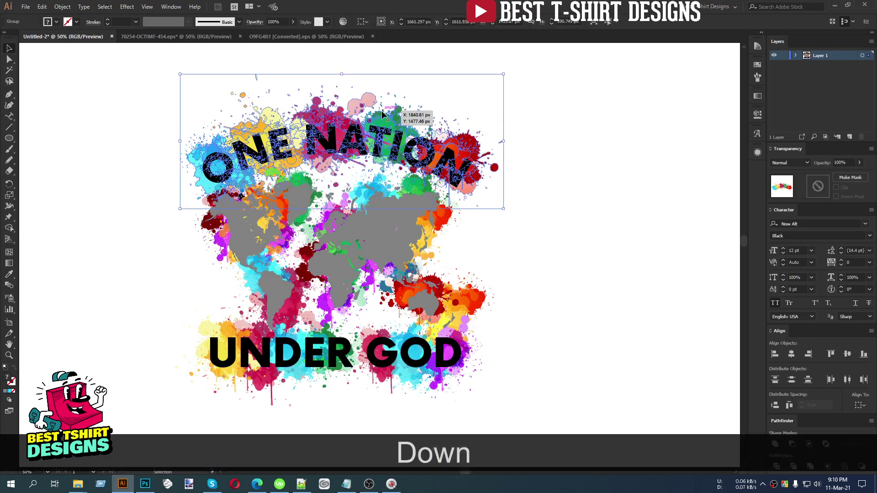
key(Down)
key(Down)
drag(382, 111, 383, 112)
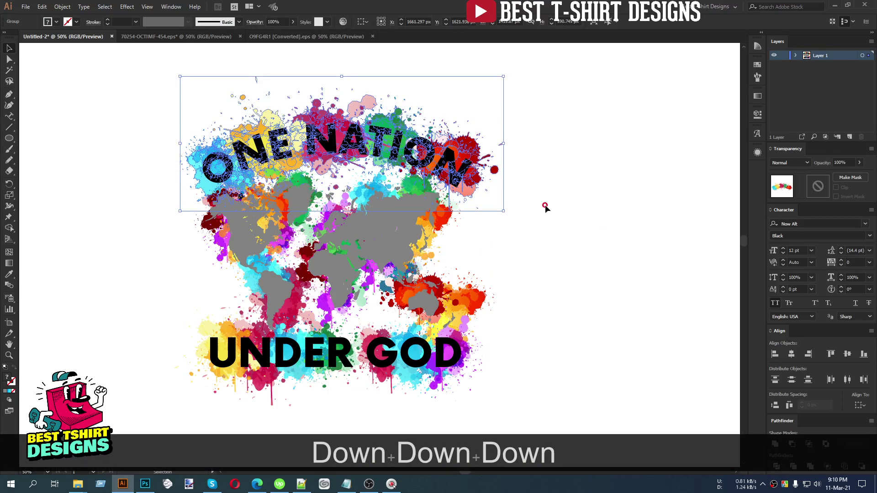
Clip the splash group behind the arched ONE NATION text to the letter shapes with a clipping mask
click(544, 204)
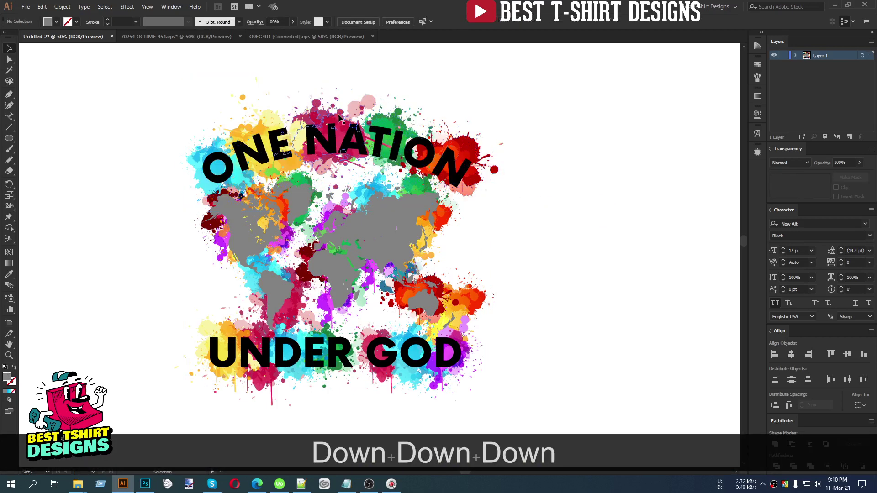
click(358, 140)
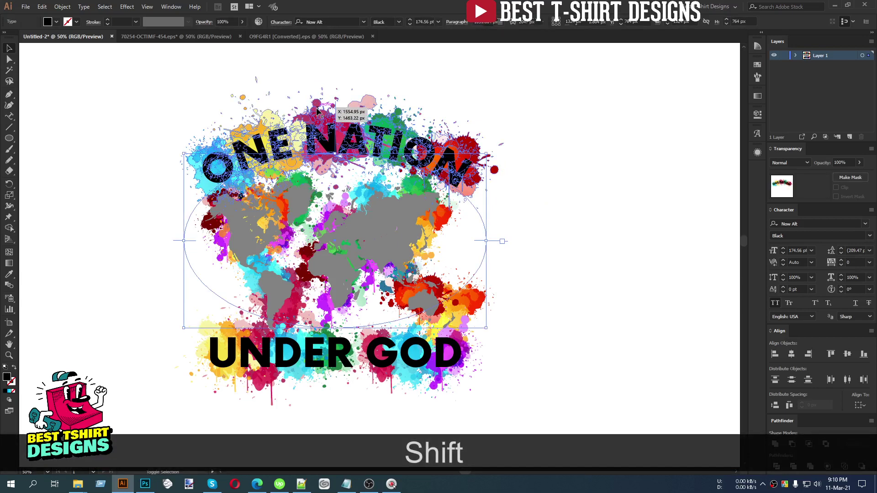
shift+click(319, 111)
right_click(318, 109)
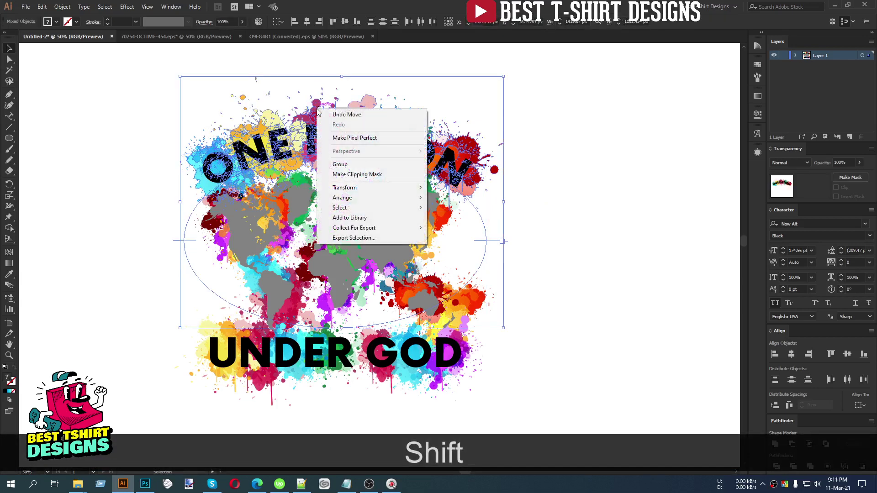
click(357, 174)
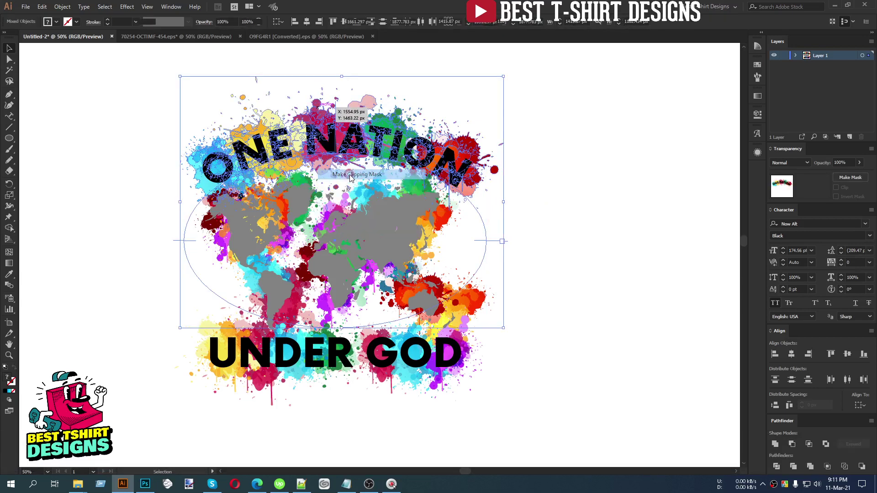
click(593, 212)
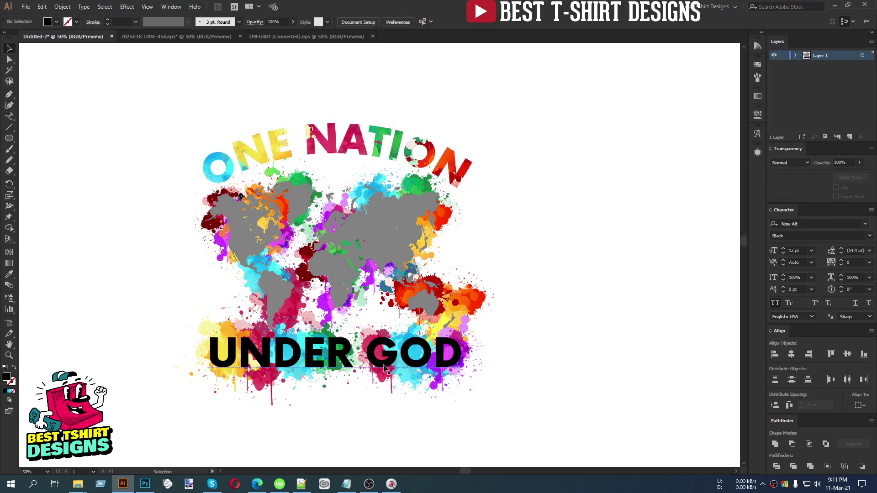
Clip the splash group behind UNDER GOD to its letters with a clipping mask, and nudge the result down 50 px
shift+click(388, 382)
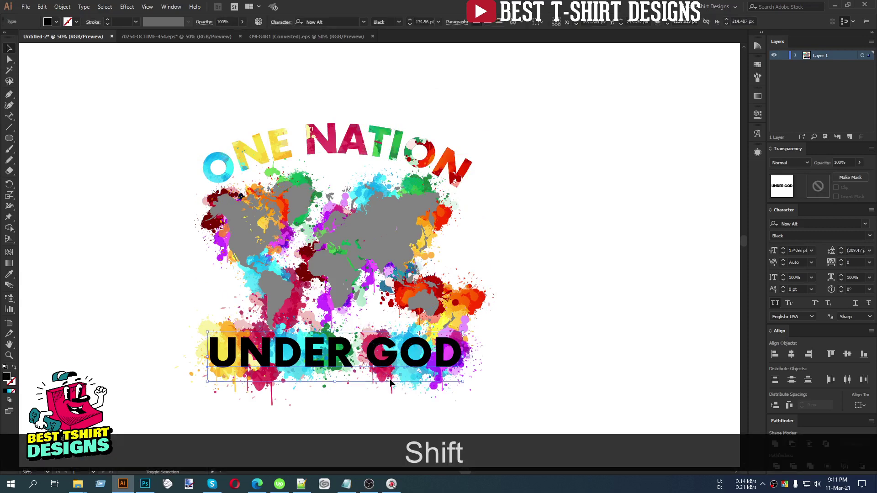
shift+click(391, 383)
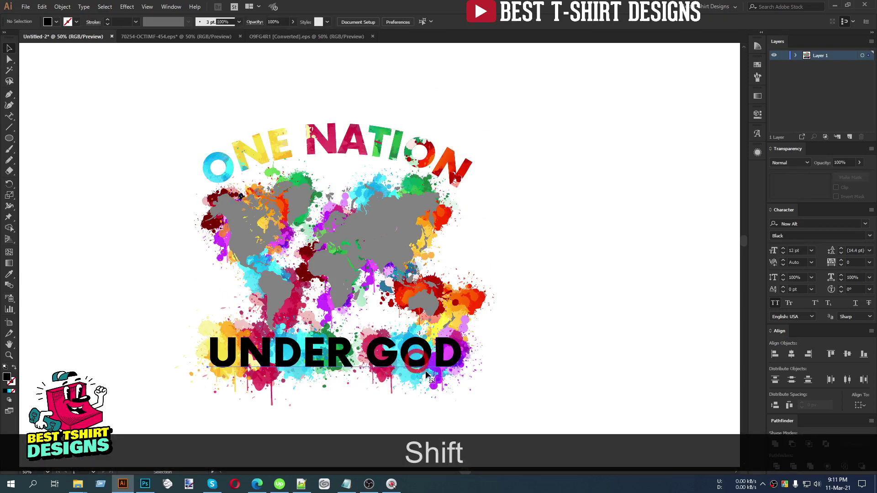
shift+click(442, 388)
right_click(443, 389)
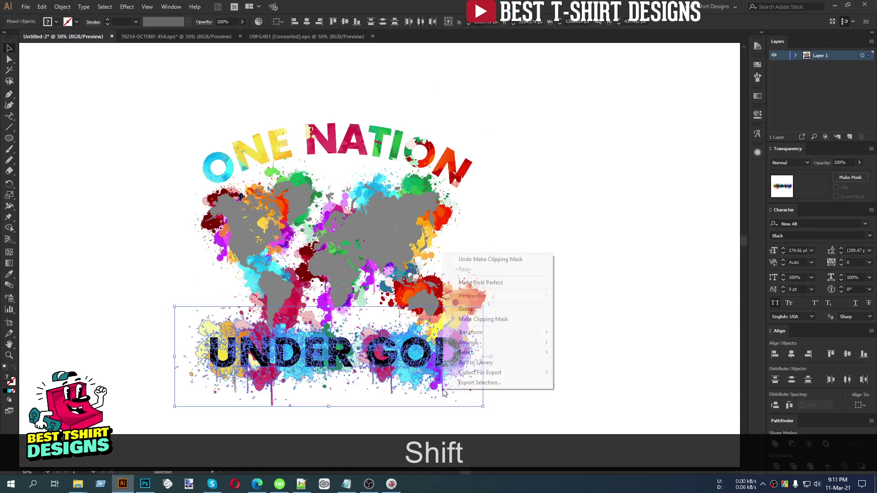
click(479, 320)
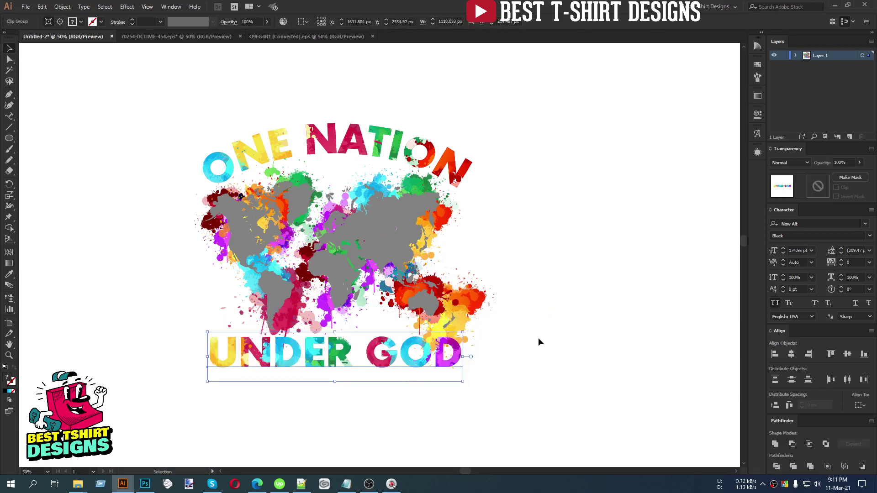
key(shift+Down)
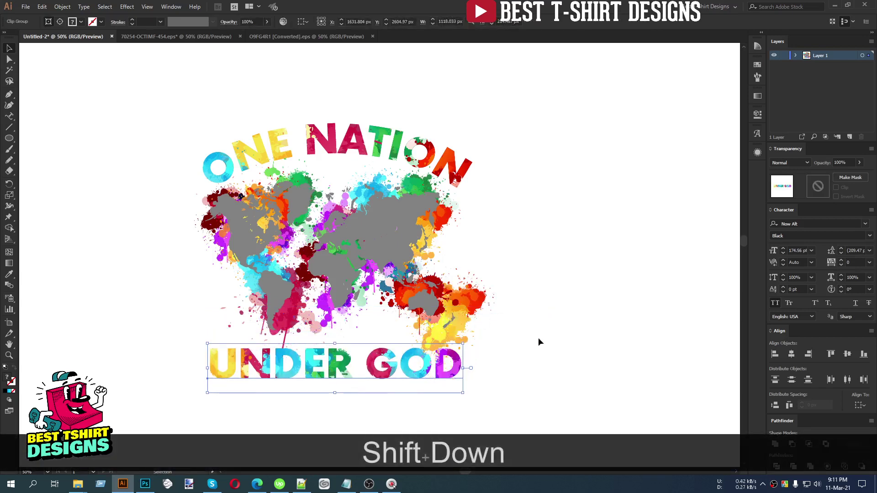
click(62, 7)
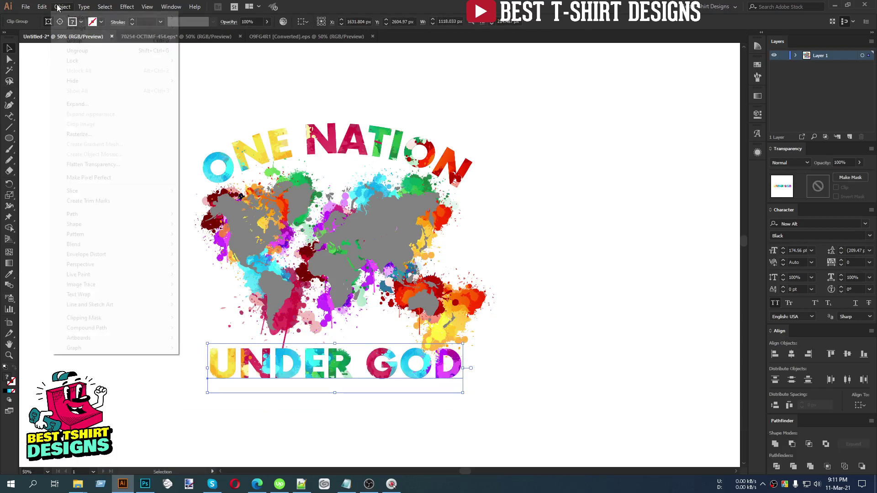
mouse_move(109, 318)
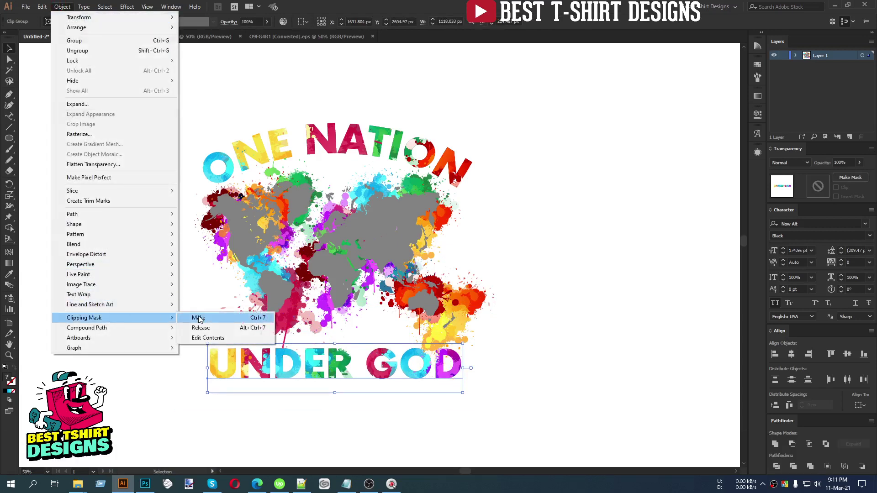
click(572, 269)
click(568, 264)
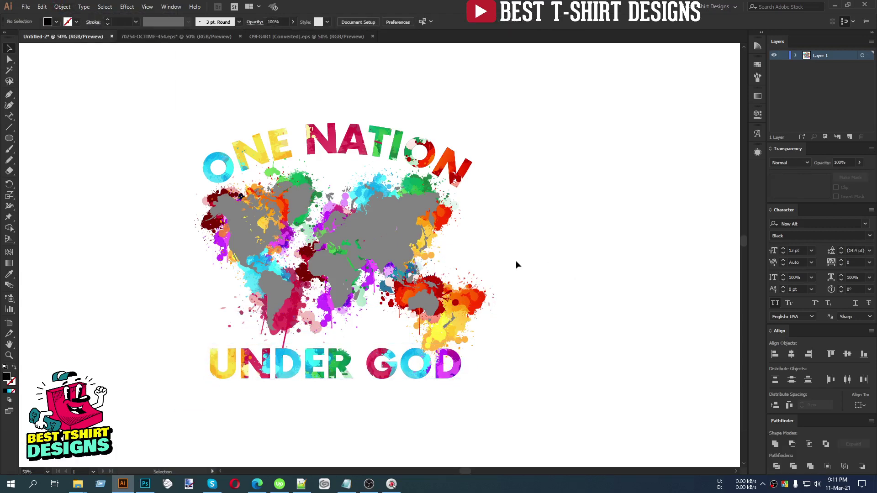
Fill the gray world map with the black swatch
click(394, 238)
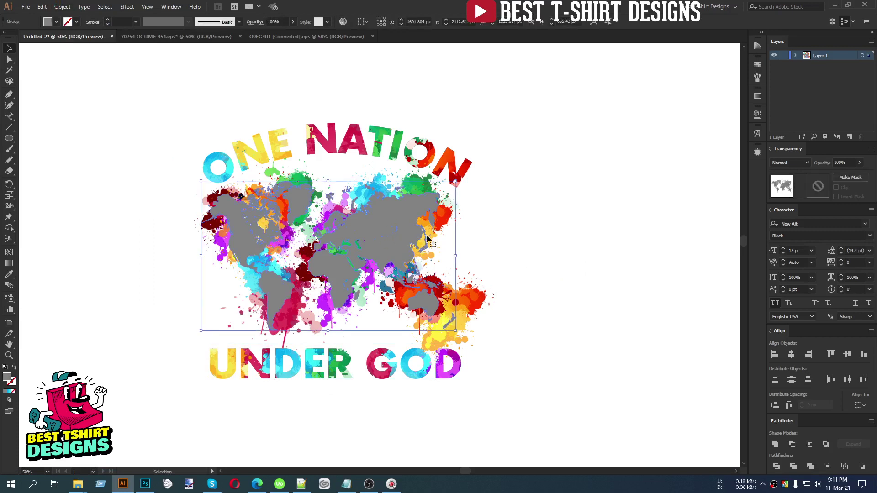
click(758, 65)
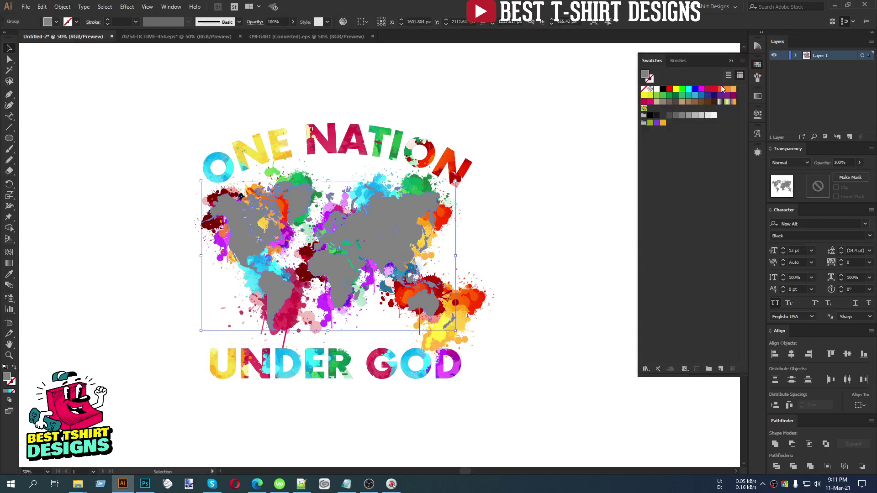
click(663, 89)
click(547, 218)
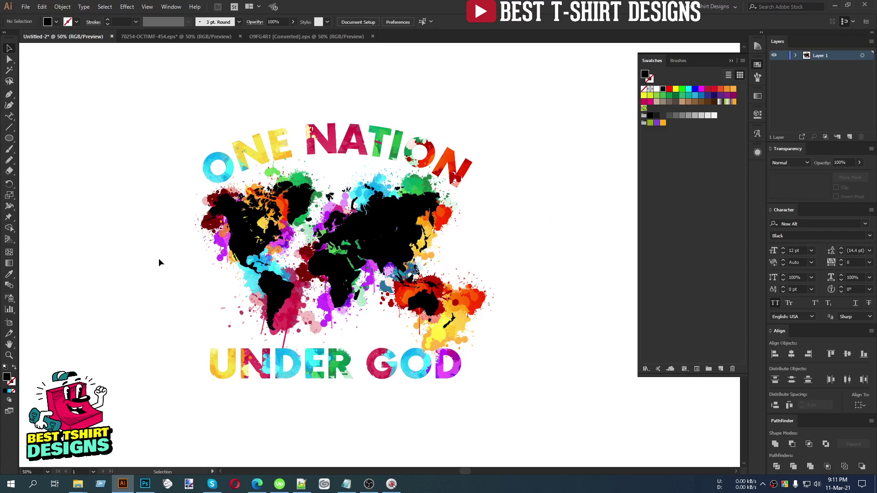
Try to clip the map splashes with the grouped world map as the clipping mask, accepting the complex mask object
click(383, 241)
key(shift)
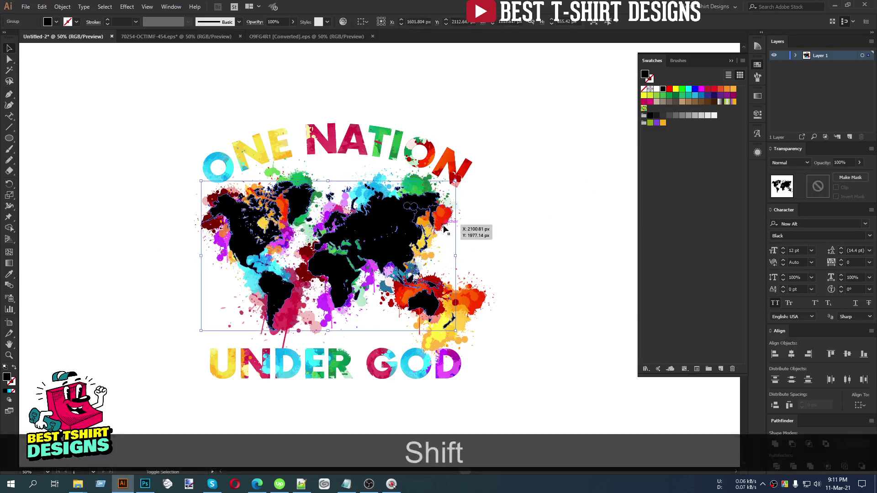
shift+click(444, 229)
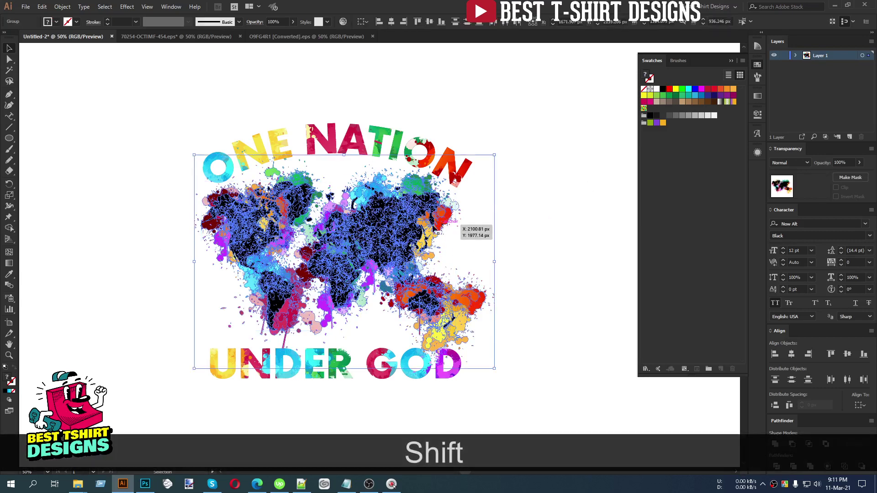
right_click(379, 221)
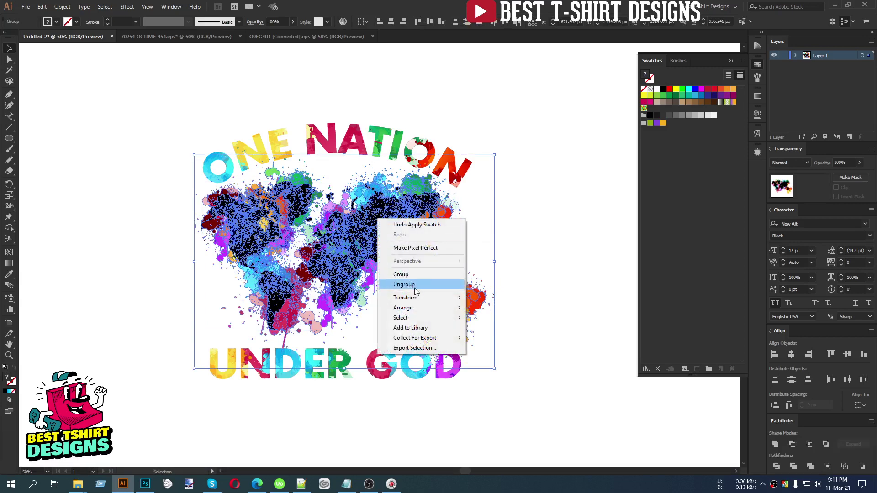
click(422, 2)
click(63, 7)
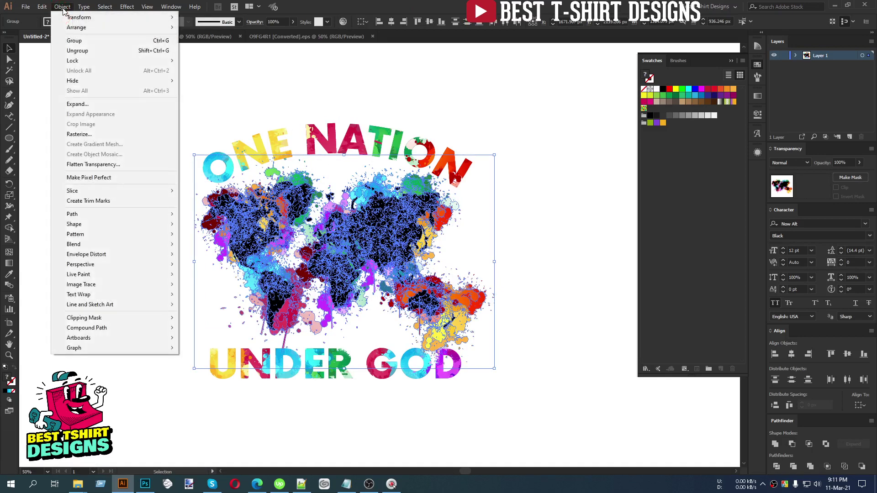
mouse_move(105, 318)
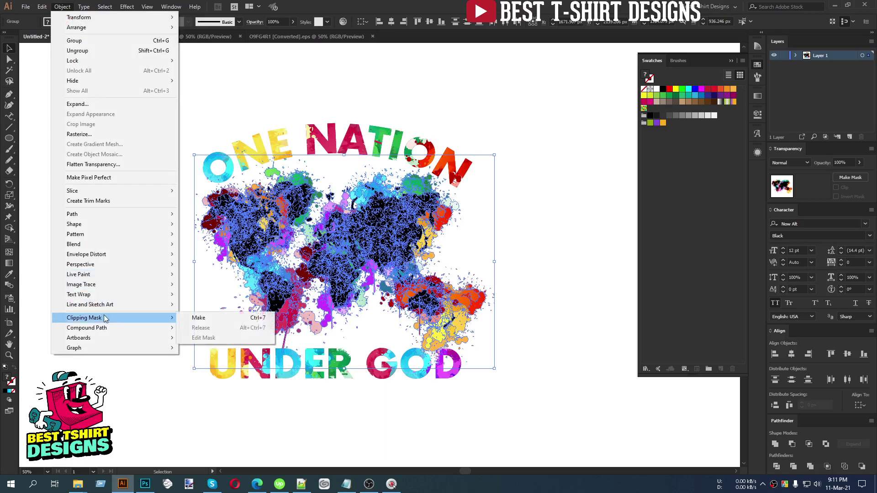
click(211, 319)
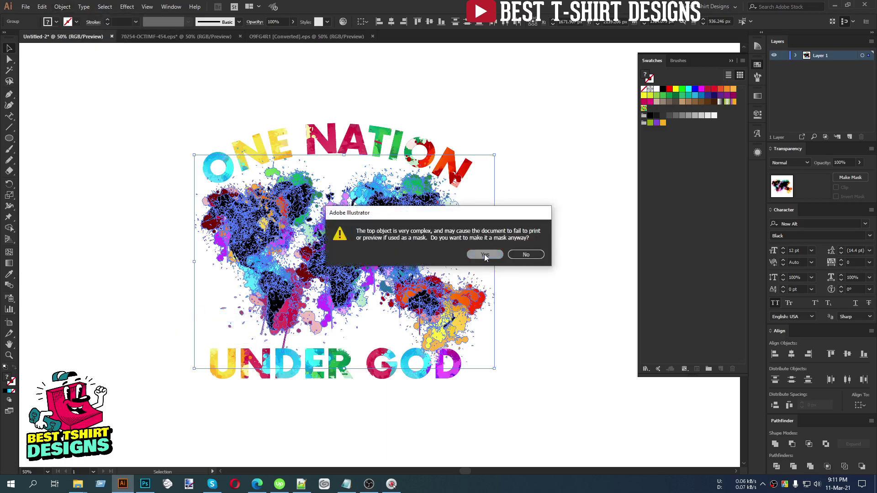
click(484, 254)
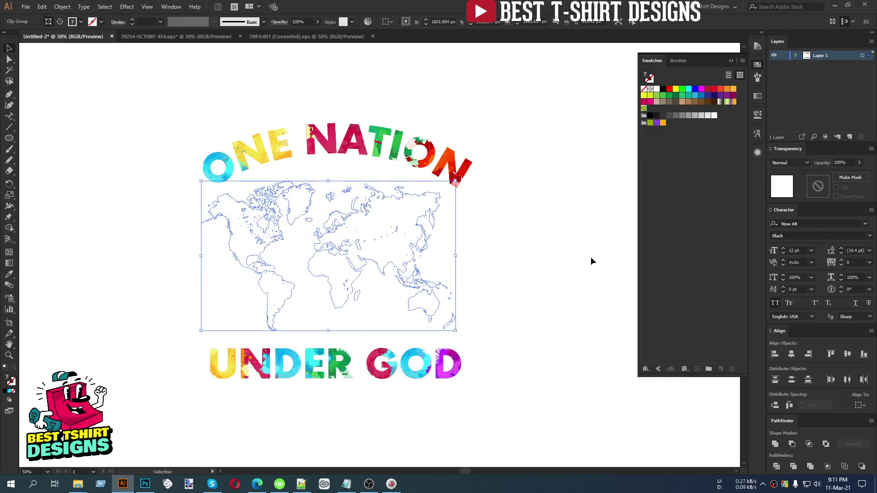
Undo the clipping mask made from the world map group
key(ctrl+z)
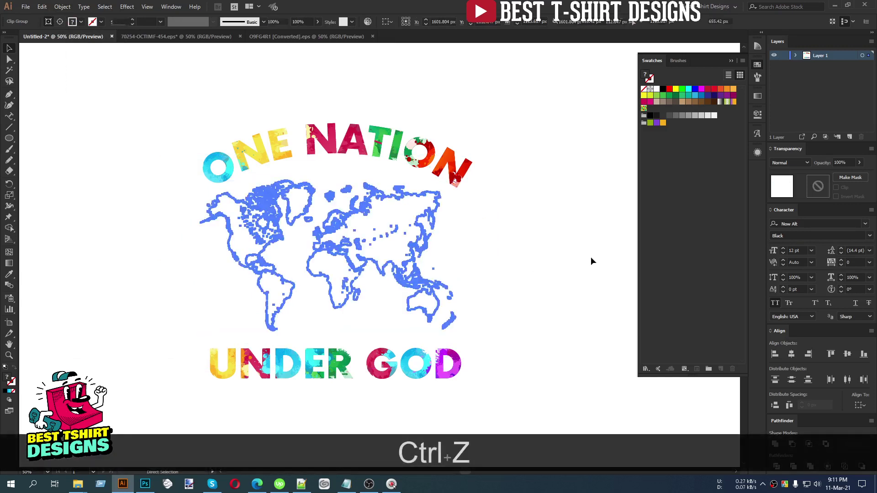
key(ctrl+z)
key(ctrl+z)
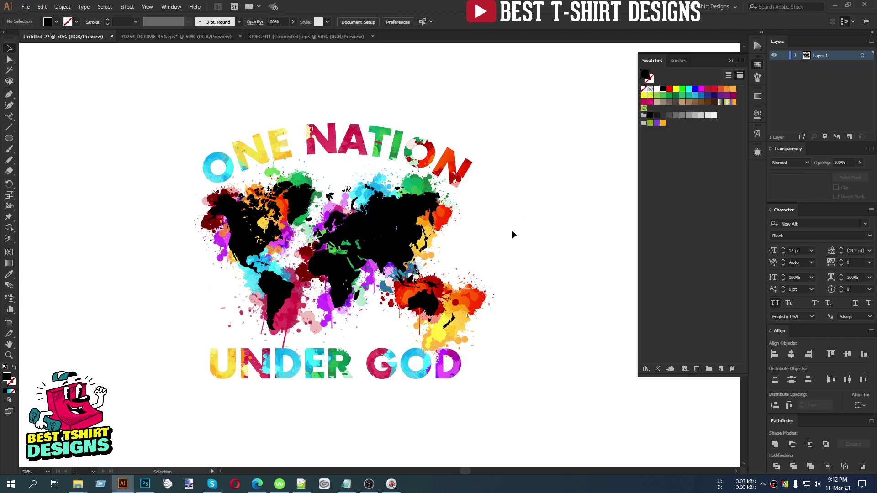
click(398, 233)
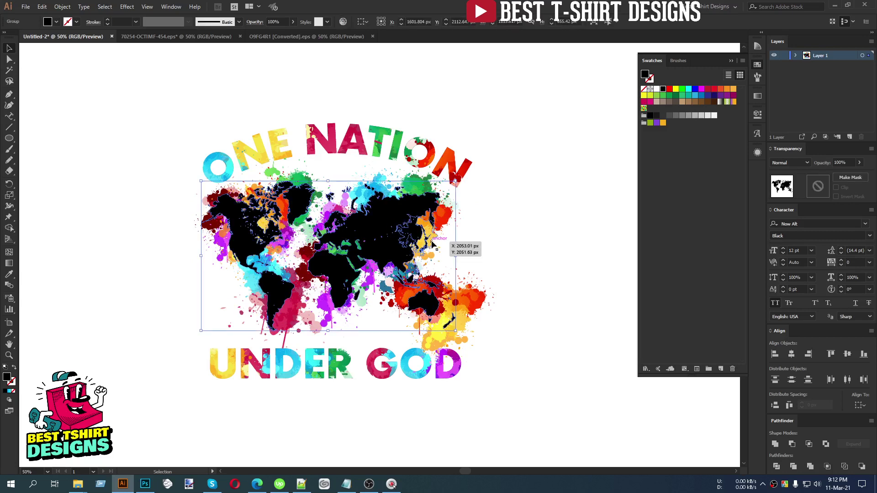
click(467, 288)
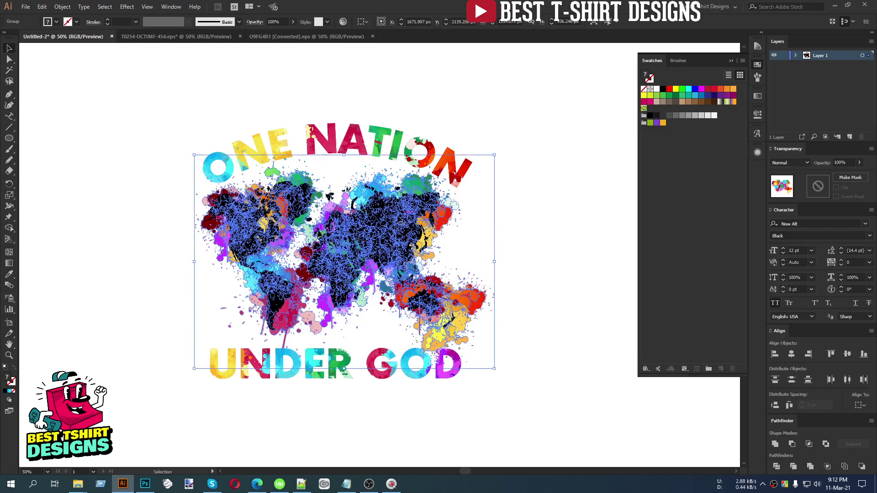
click(522, 230)
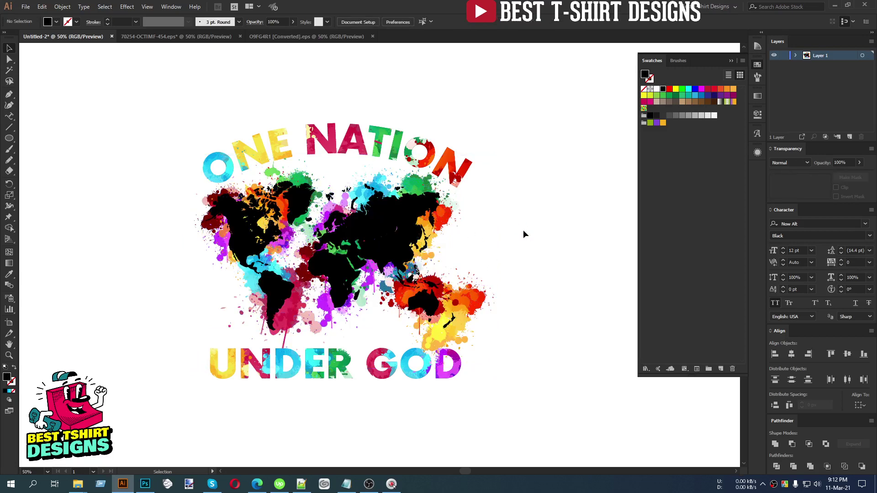
click(361, 232)
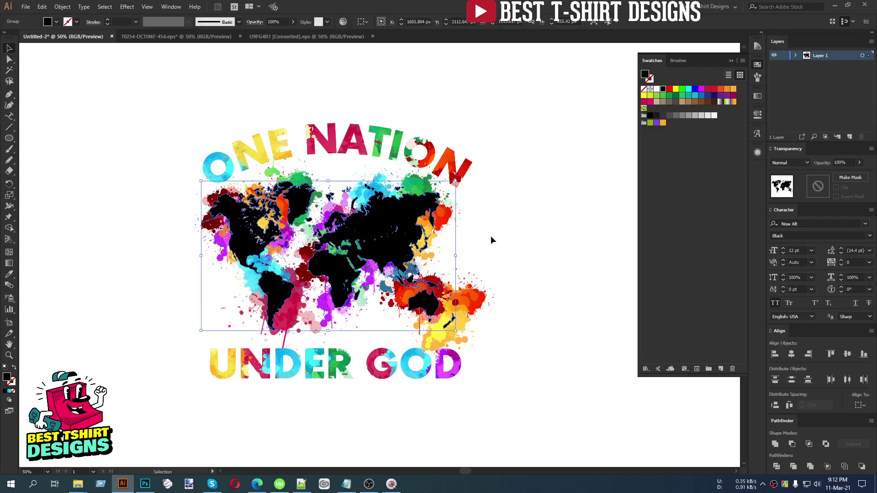
key(ctrl+shift+a)
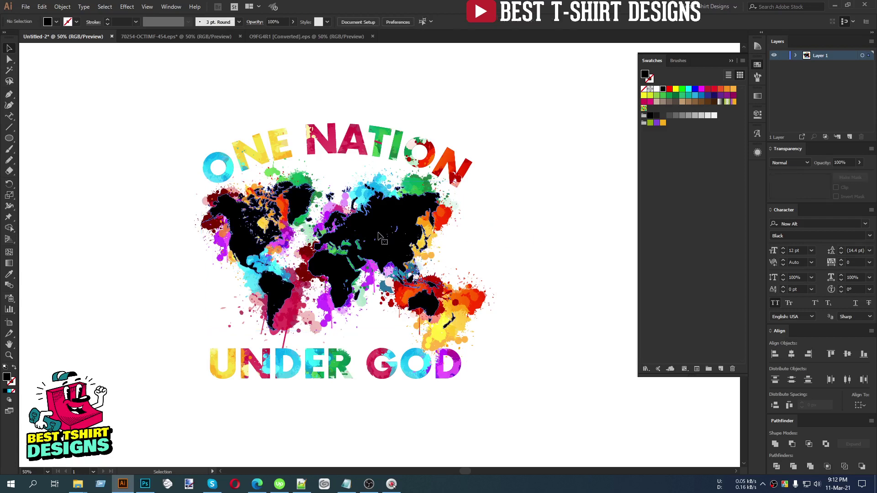
Convert the black world map group into a single compound path
click(380, 235)
click(62, 6)
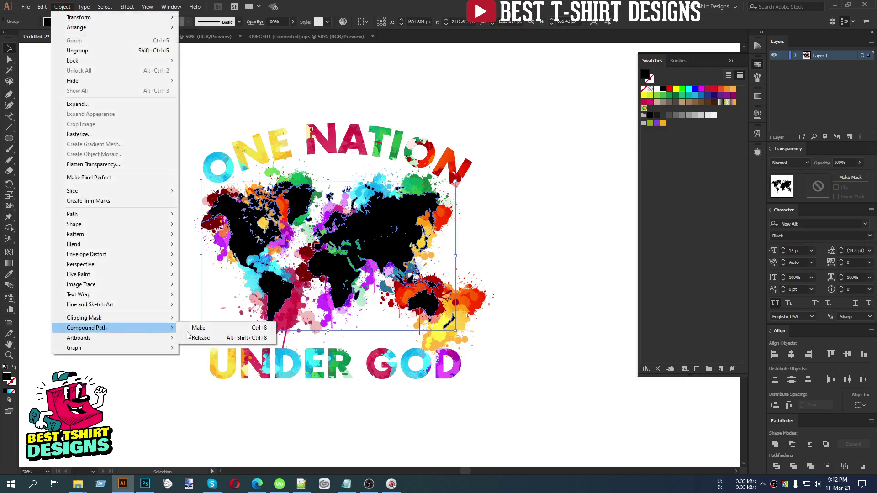
click(208, 330)
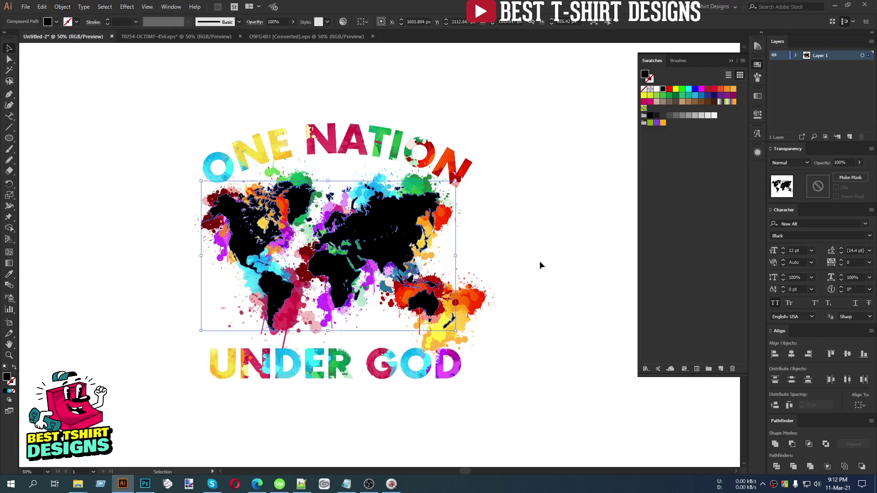
key(ctrl+shift+a)
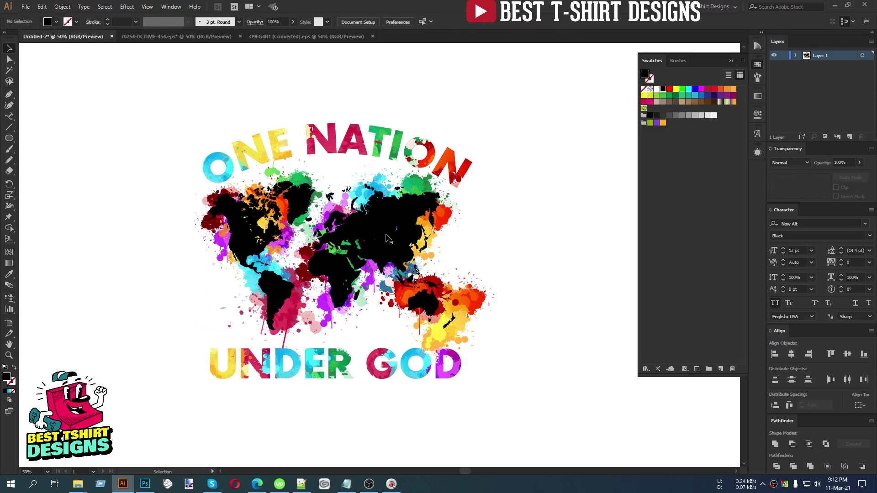
Clip the colour splashes into the black world map compound path, accepting the complex mask object, and deselect the result
click(386, 238)
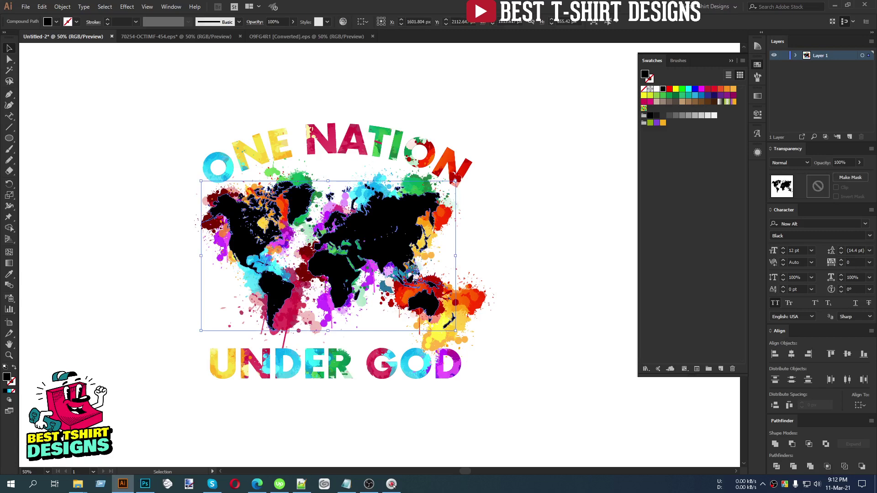
key(shift)
shift+click(475, 299)
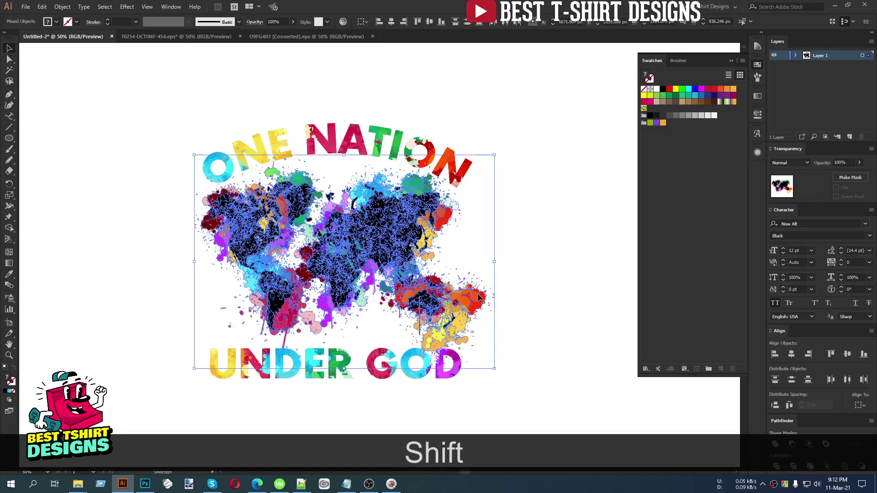
right_click(367, 228)
click(394, 293)
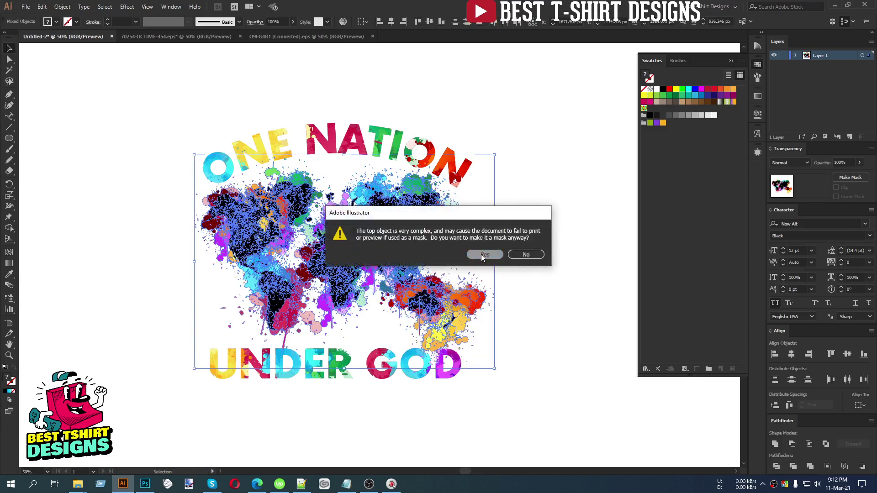
click(484, 255)
click(525, 240)
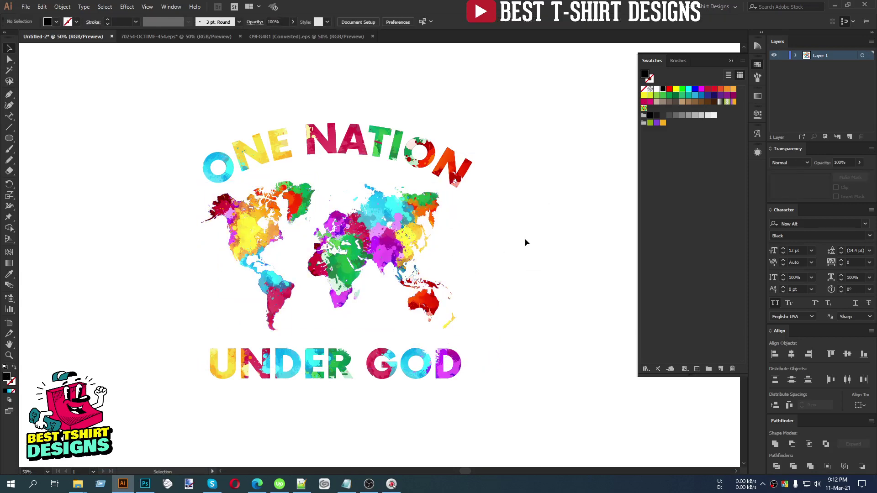
Move the UNDER GOD text up closer to the map and scale it down slightly to fit the map's width
scroll(366, 265, up, 1)
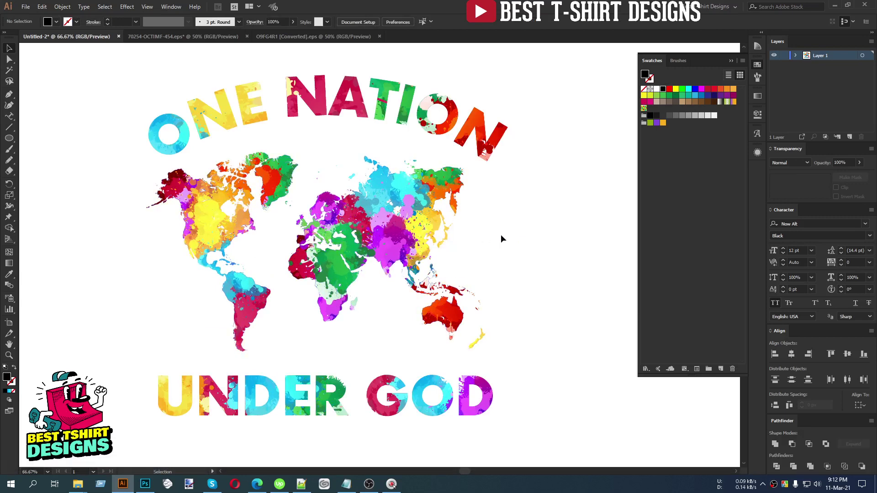
scroll(481, 248, down, 1)
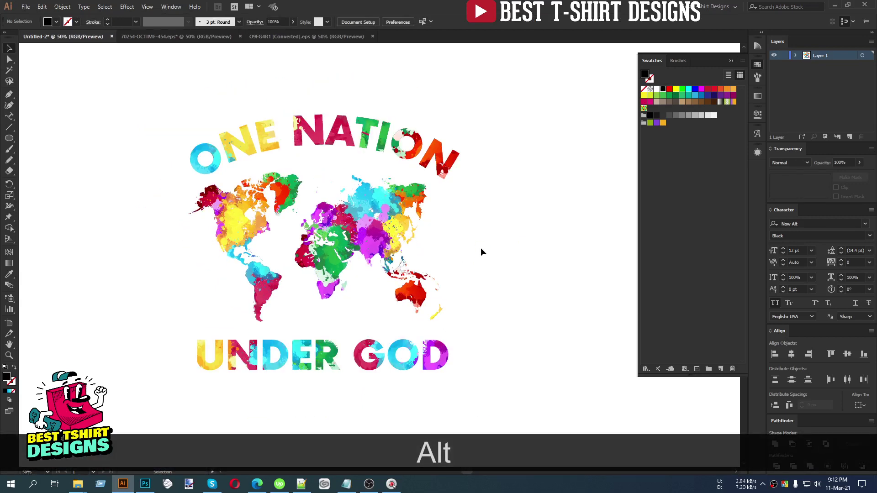
click(392, 346)
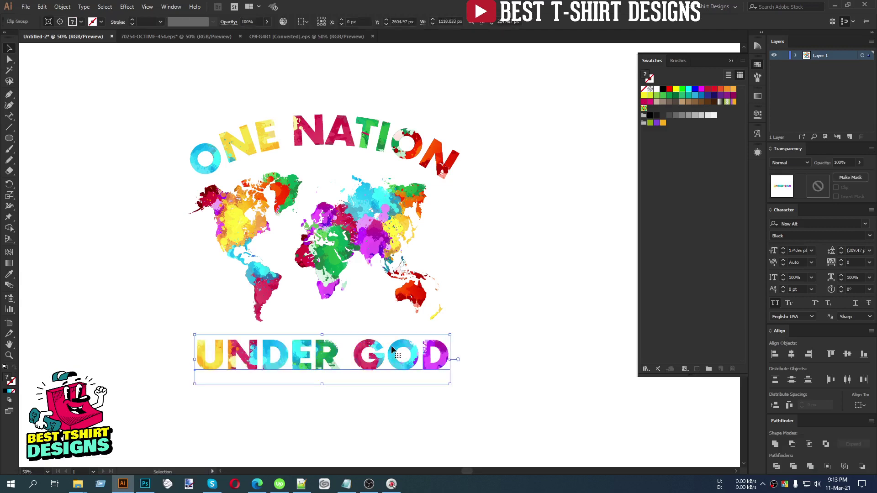
key(shift+Up)
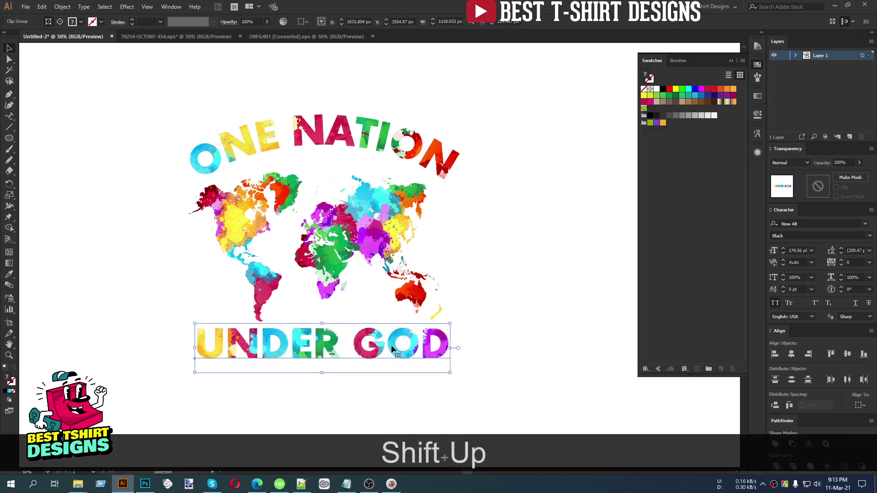
drag(450, 348, 439, 350)
key(Up)
key(Up)
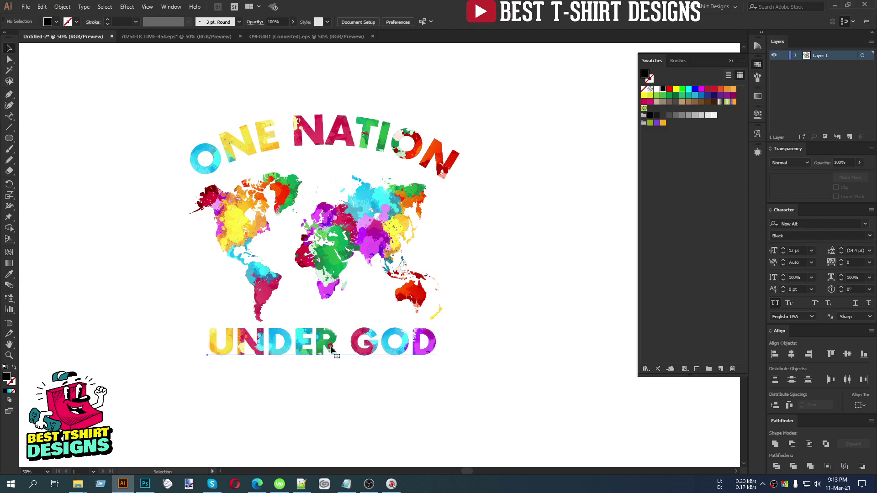
click(323, 368)
drag(323, 368, 323, 372)
click(325, 238)
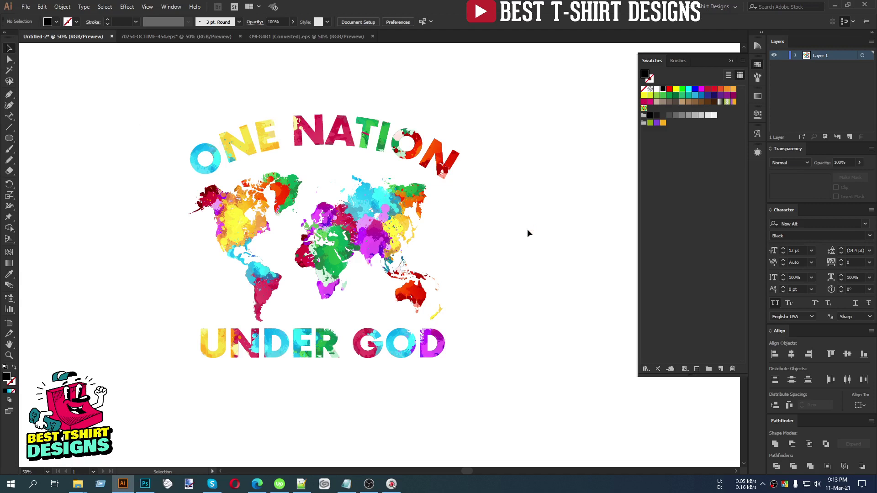
alt+click(141, 228)
drag(382, 248, 317, 249)
scroll(85, 217, up, 2)
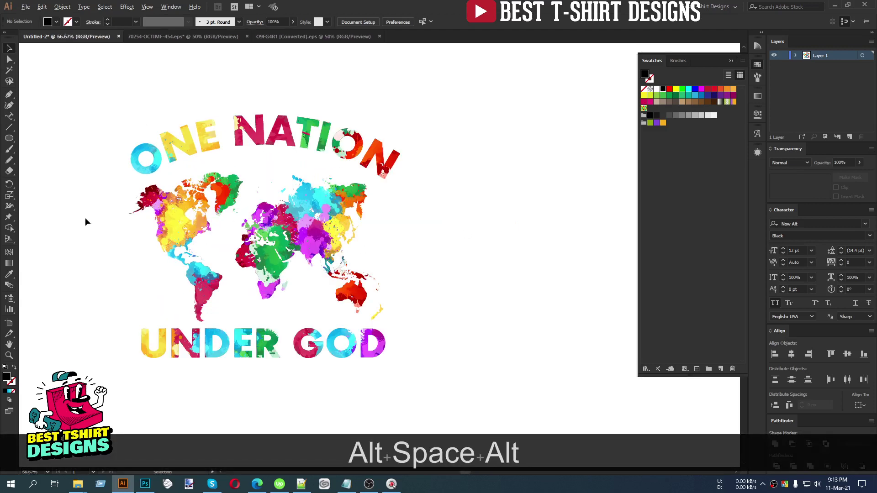
drag(416, 272, 401, 262)
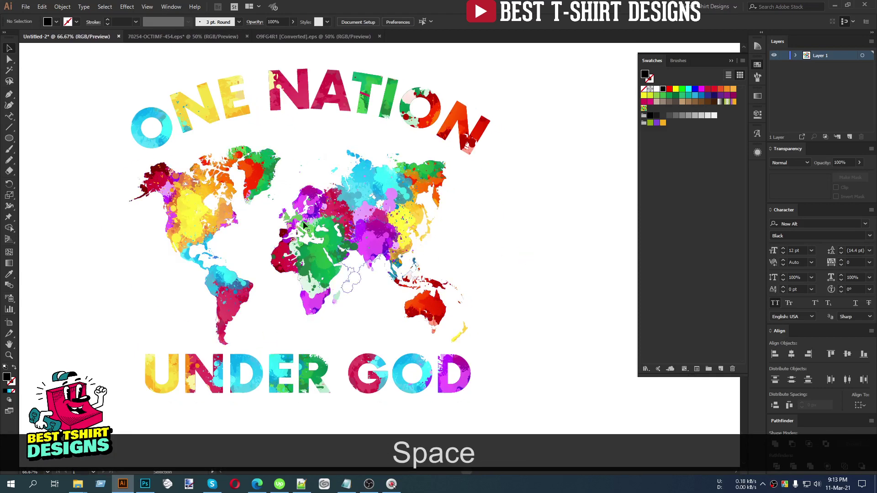
scroll(224, 224, down, 1)
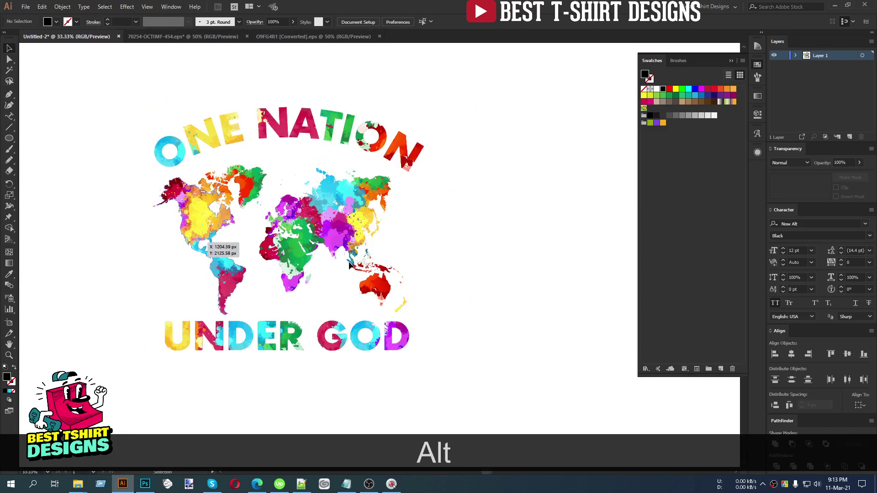
Duplicate the clipped world map to the right of the design and release the copy's clipping mask
scroll(159, 244, down, 1)
drag(305, 236, 518, 235)
right_click(518, 235)
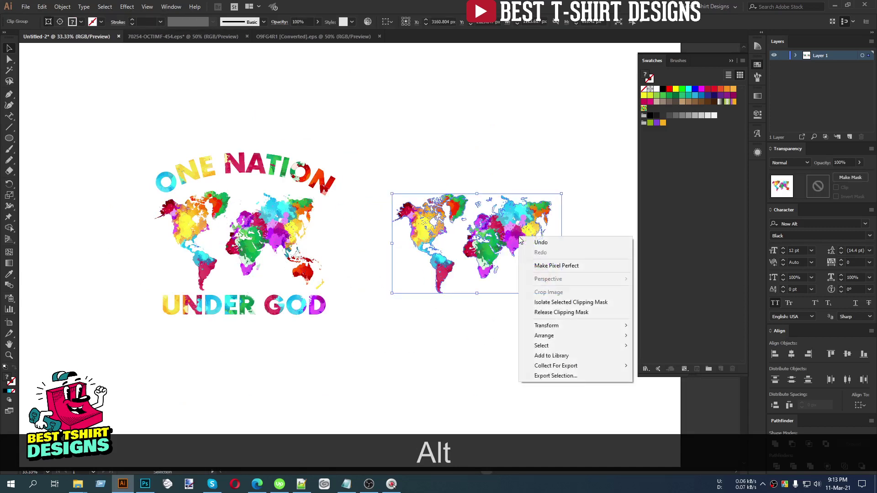
click(547, 313)
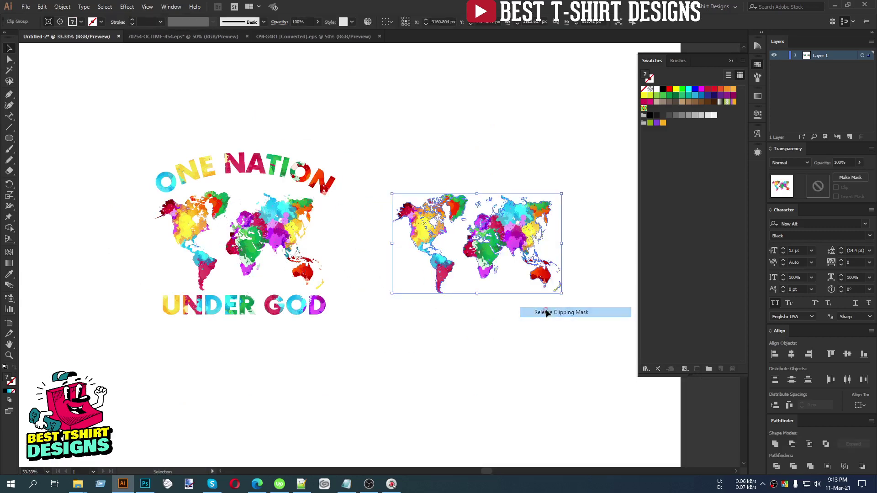
click(526, 369)
Select the unfilled world map outline over the released splashes and fill it with the Black swatch
key(alt)
scroll(561, 245, up, 2)
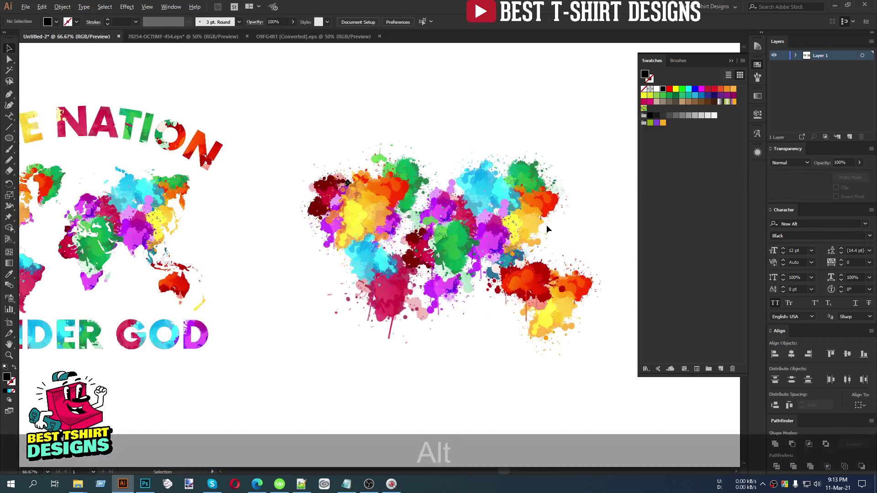
scroll(546, 225, up, 1)
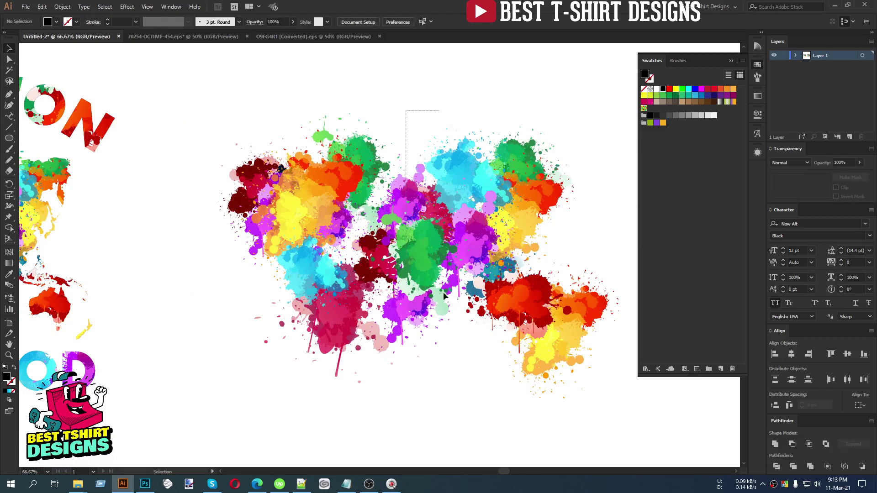
drag(444, 296, 467, 396)
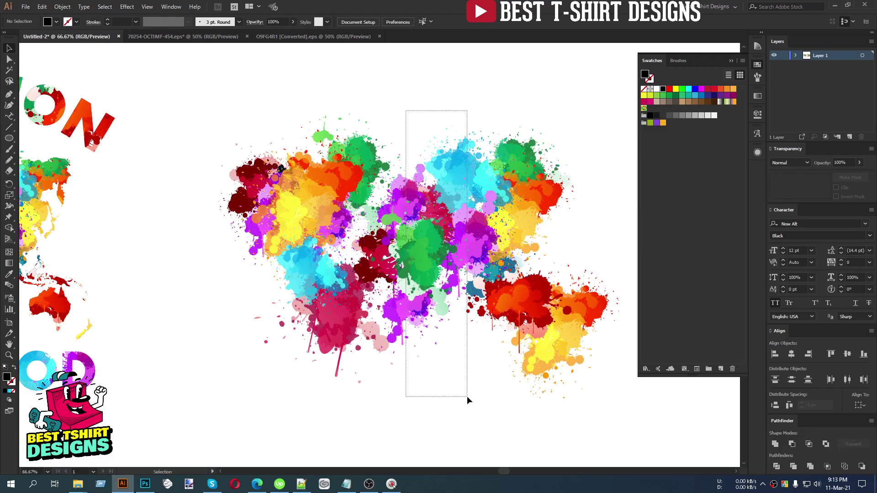
shift+click(458, 155)
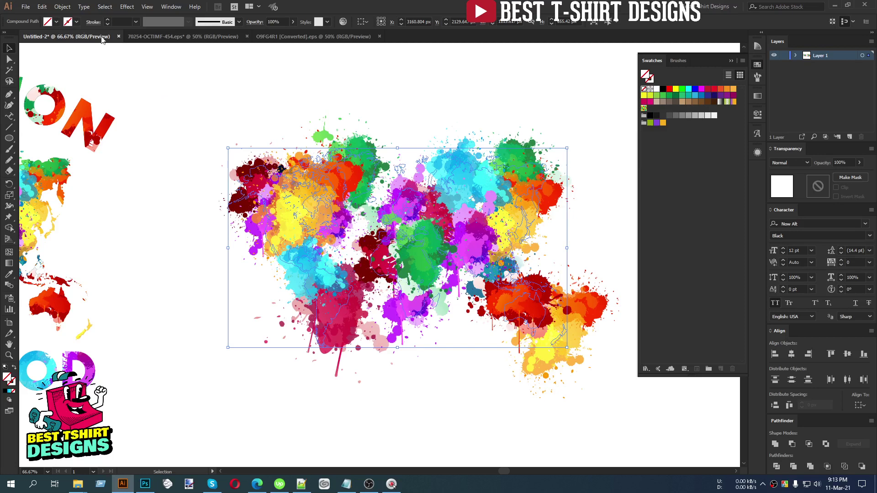
click(663, 89)
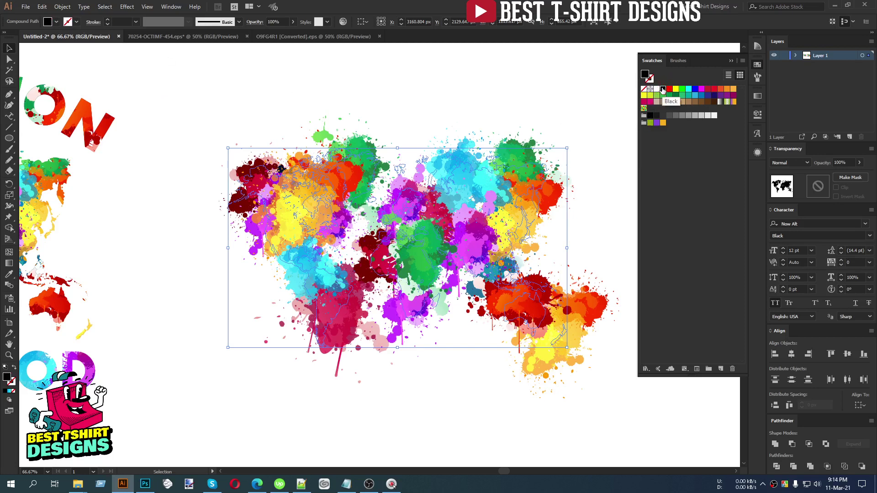
click(410, 90)
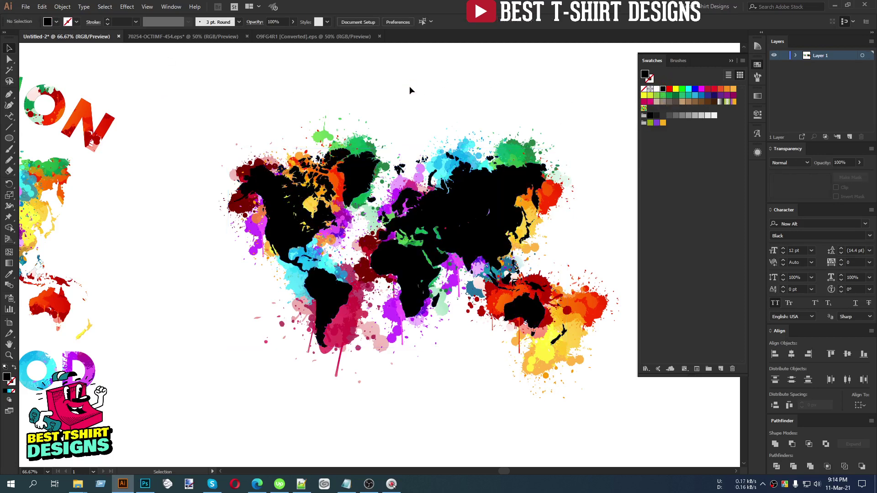
Try the Overlay blend mode on the black map copy, testing a white fill before restoring black
key(space)
drag(426, 136, 401, 133)
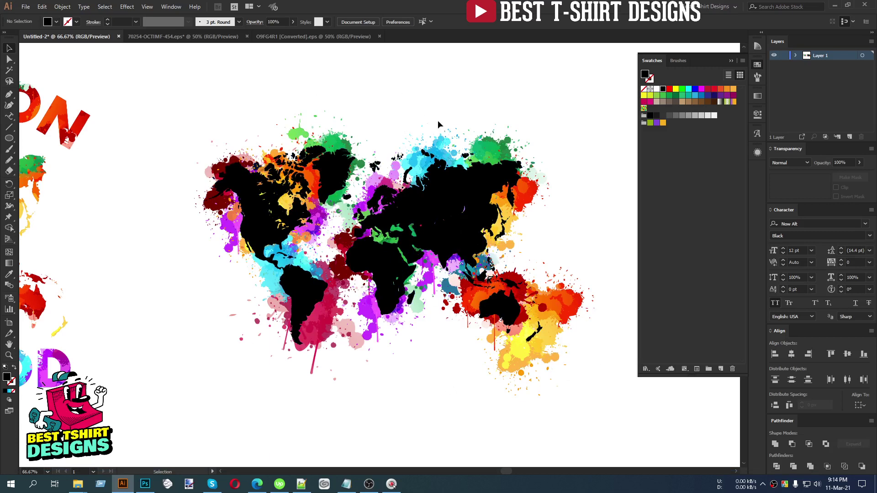
click(441, 220)
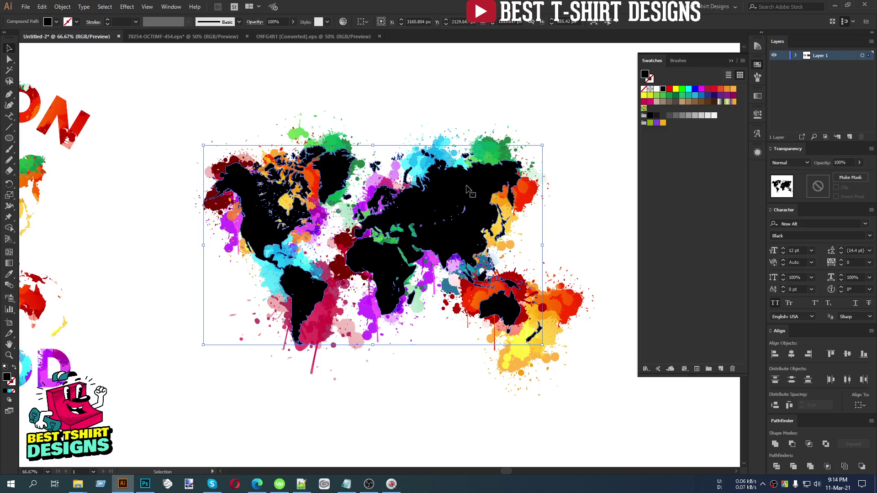
click(805, 164)
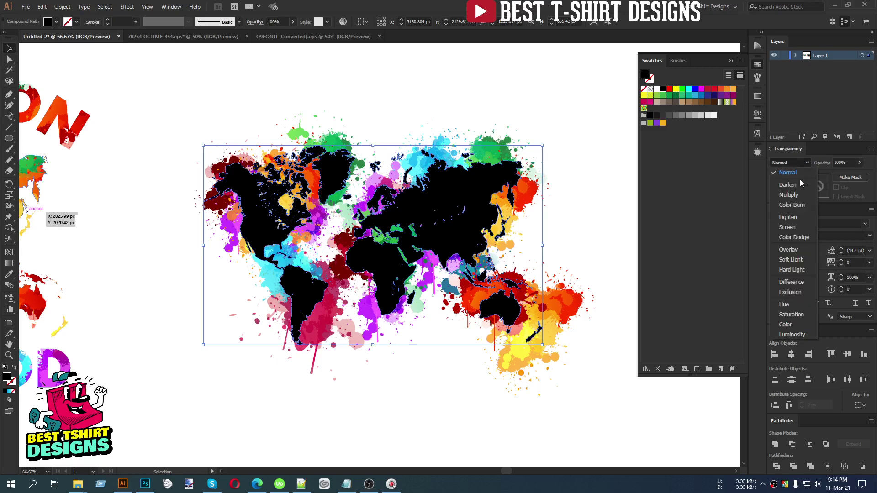
click(788, 250)
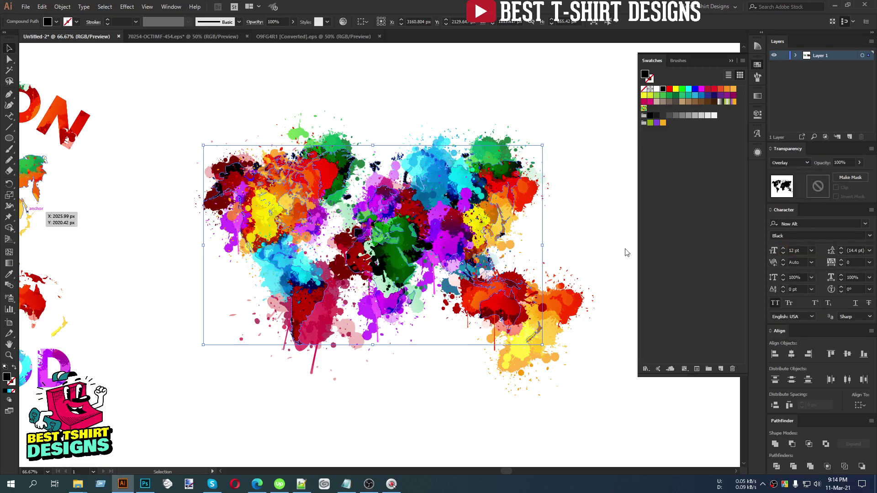
click(656, 88)
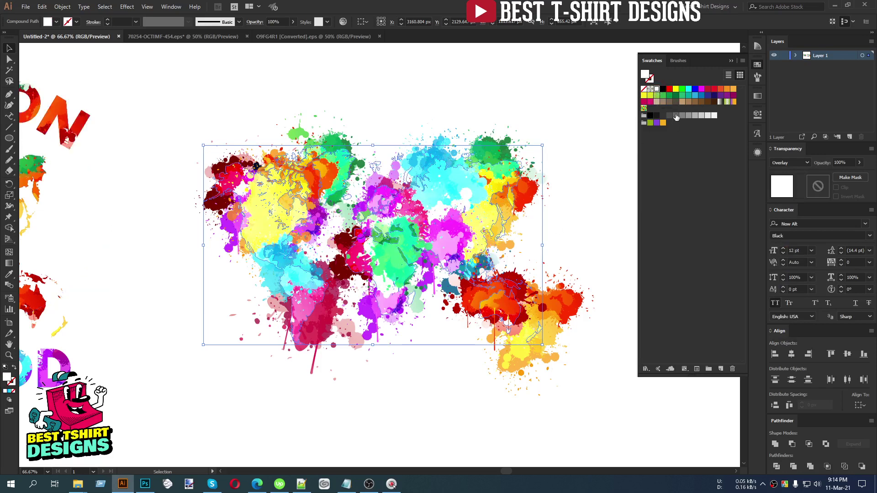
click(663, 89)
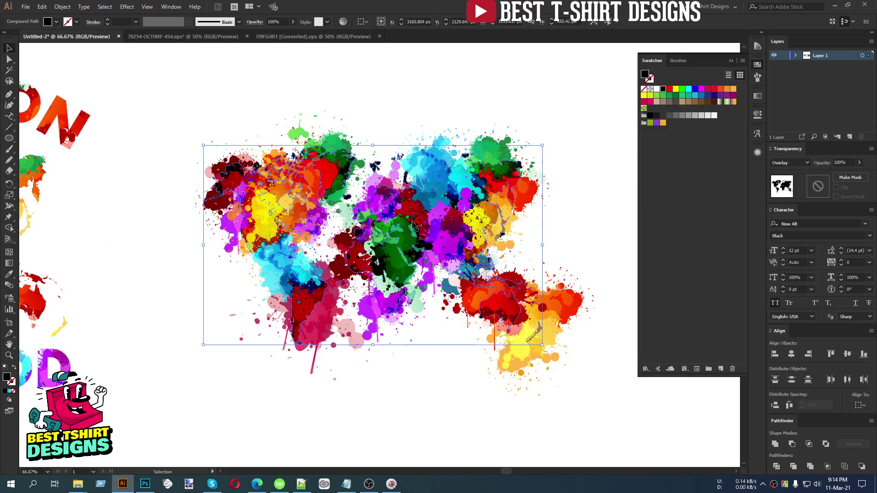
Try the Screen and Multiply blend modes on the black map copy
click(807, 163)
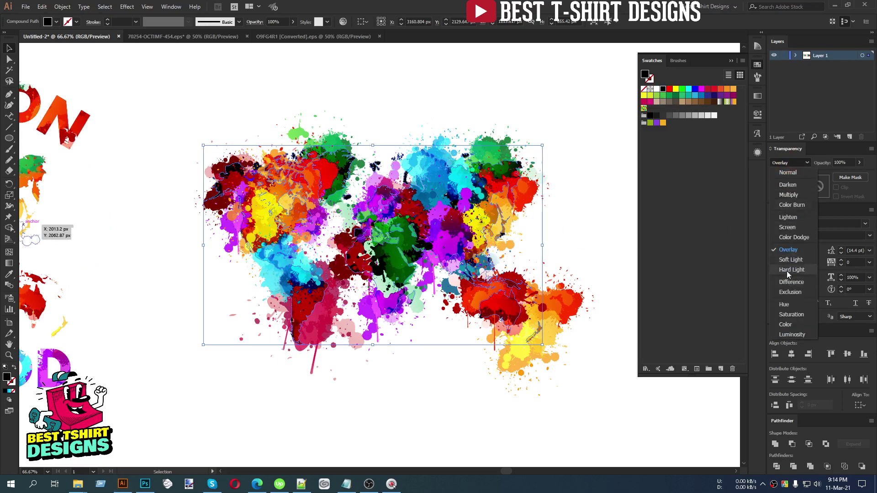
click(791, 227)
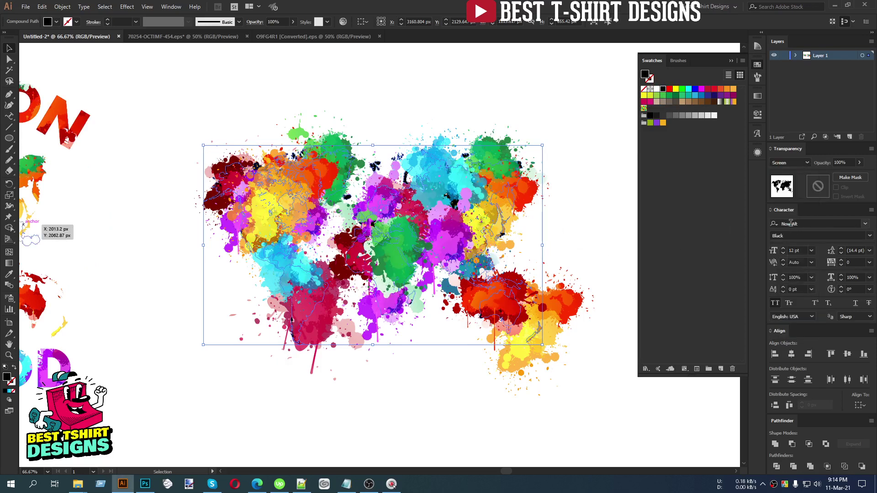
click(786, 162)
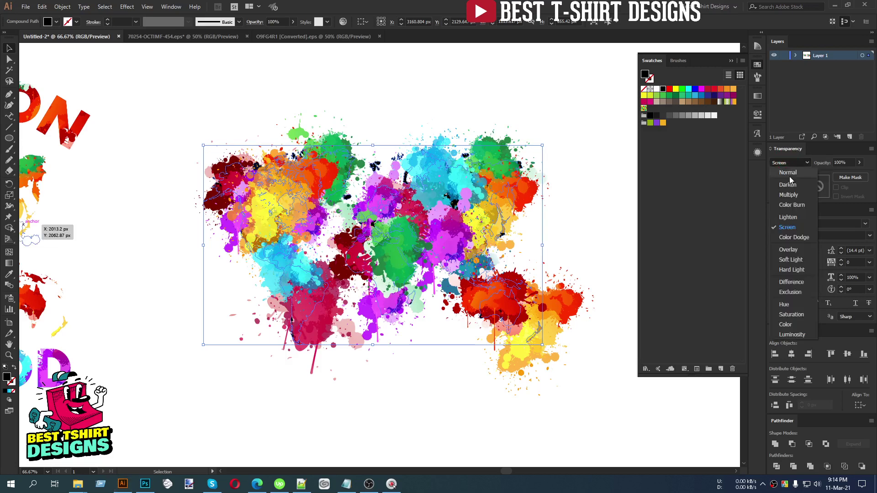
click(790, 194)
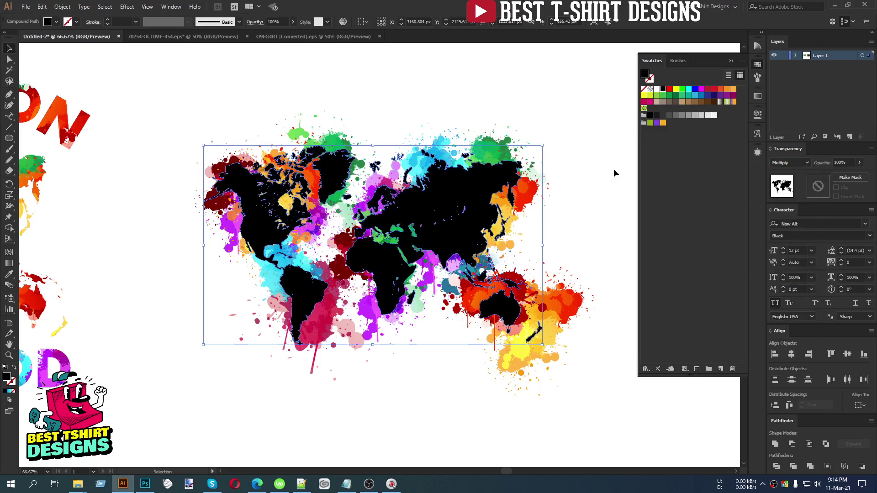
Try the Lighten and Overlay blend modes on the black map copy and return its blend mode to Normal
click(795, 163)
key(Escape)
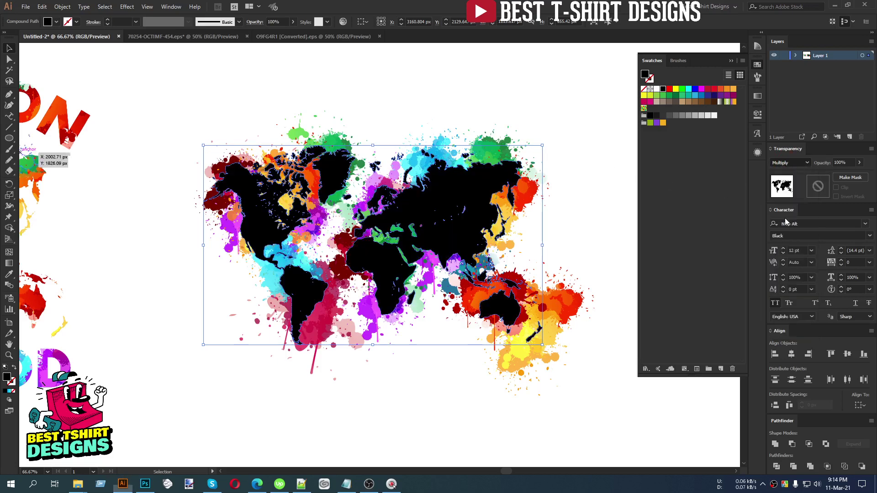
key(Down)
key(Down)
click(787, 161)
click(795, 218)
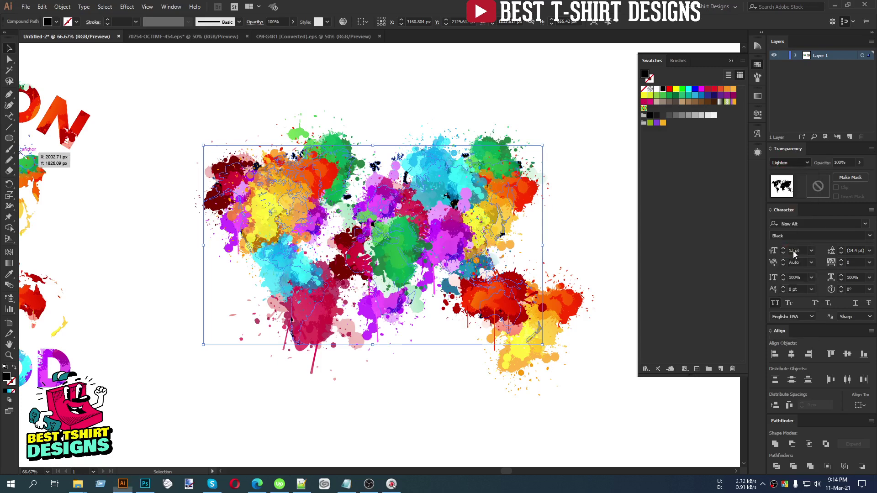
key(Down)
key(Down)
key(Down)
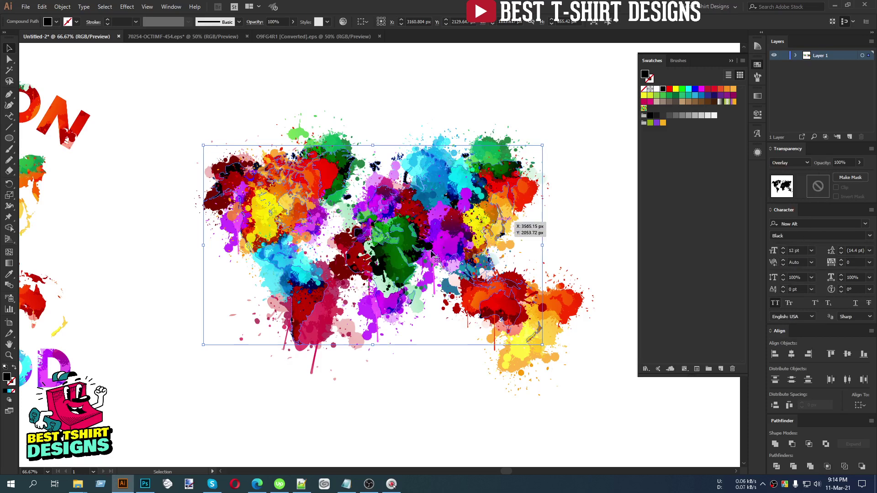
click(791, 165)
click(790, 175)
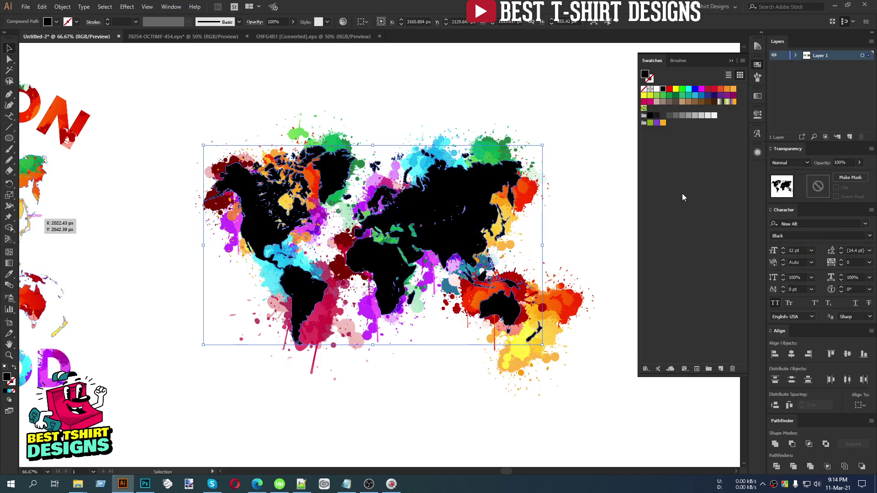
Examine the black map over the paint splashes and compare it with the colored ONE NATION UNDER GOD design
click(607, 193)
alt+scroll(601, 191, down, 2)
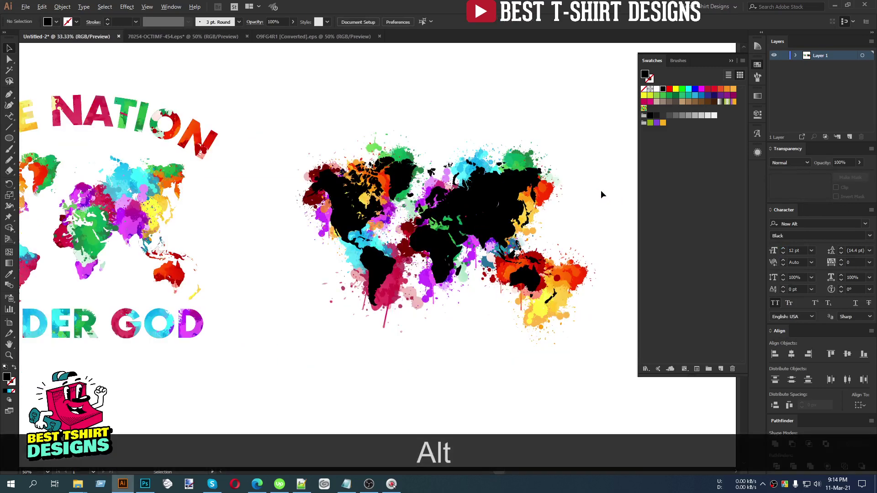
alt+scroll(599, 197, down, 2)
alt+scroll(594, 210, up, 3)
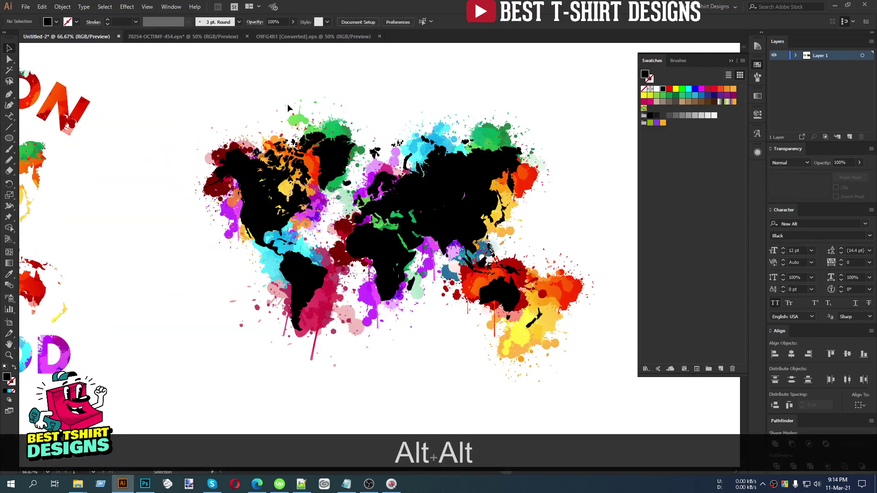
alt+scroll(516, 146, down, 2)
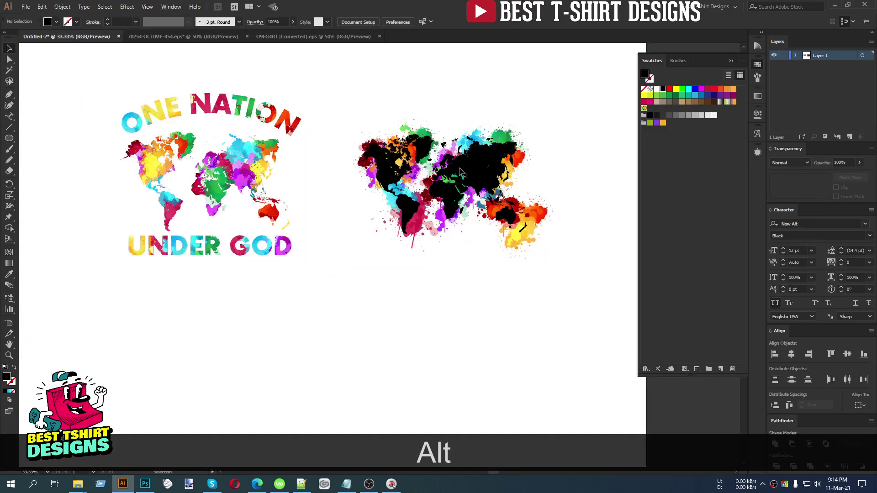
alt+scroll(475, 145, up, 2)
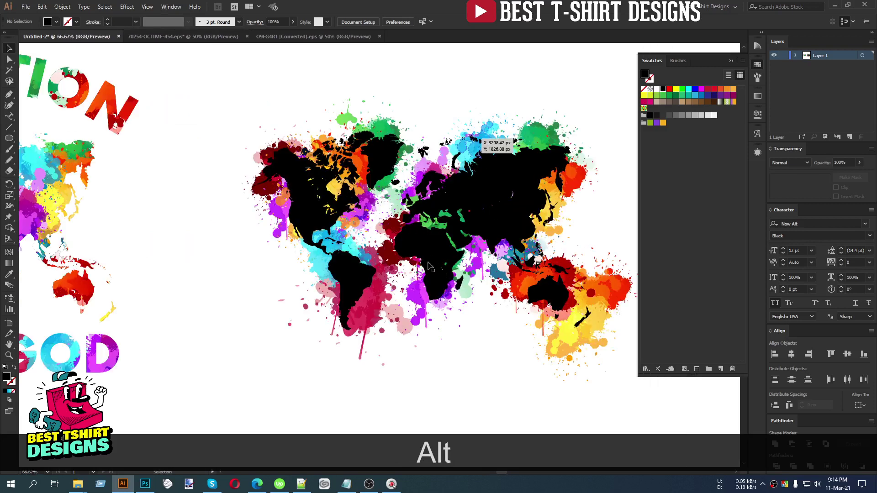
click(478, 221)
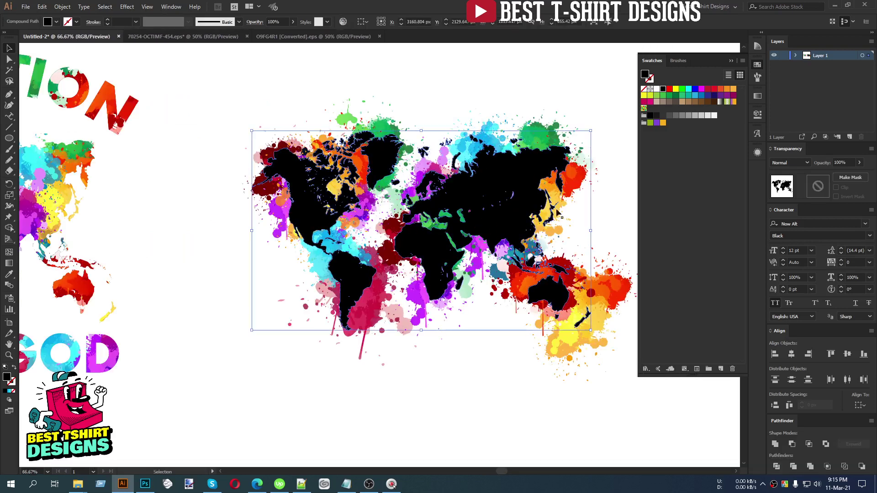
click(483, 372)
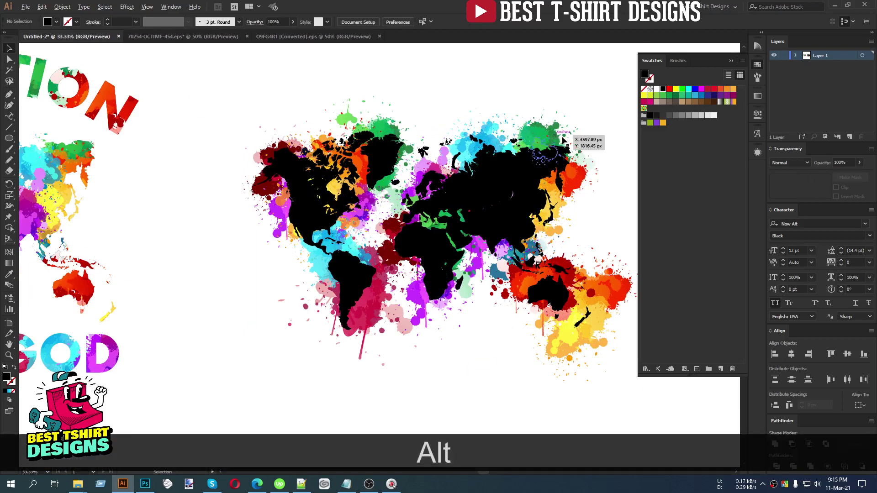
scroll(565, 140, down, 2)
scroll(221, 79, up, 2)
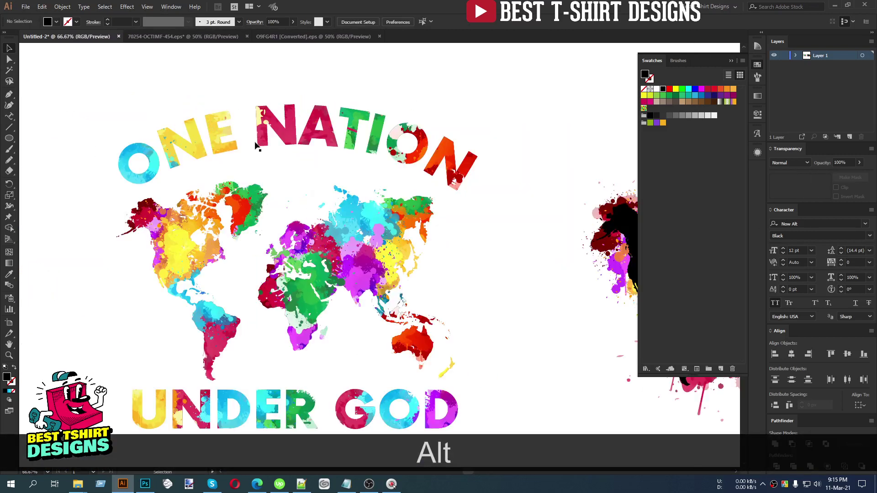
scroll(256, 145, down, 2)
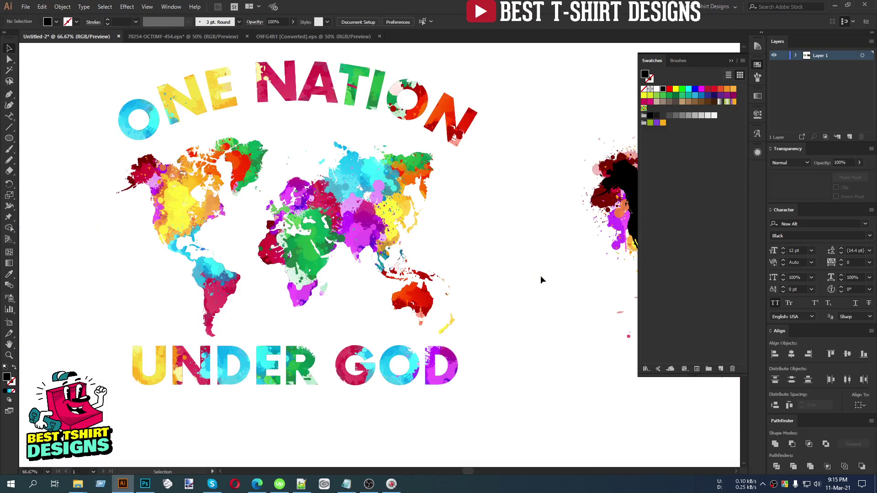
Draw a black background rectangle about 1452 by 1288 px around the ONE NATION UNDER GOD design and place it behind the artwork
scroll(541, 276, up, 1)
click(9, 138)
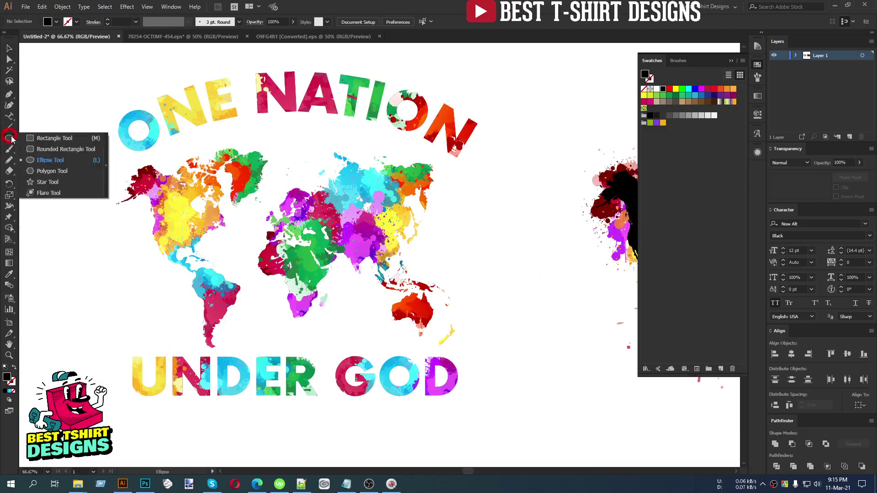
click(54, 138)
drag(71, 53, 511, 440)
key(ctrl+x)
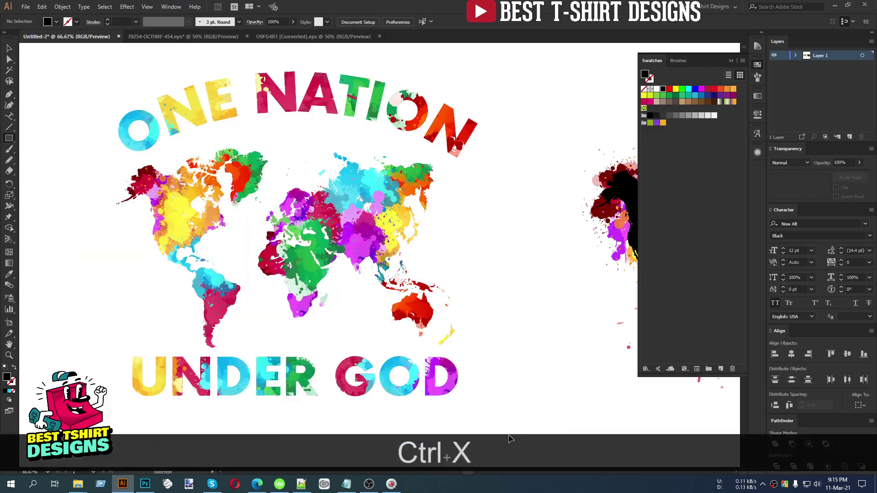
key(ctrl+b)
key(v)
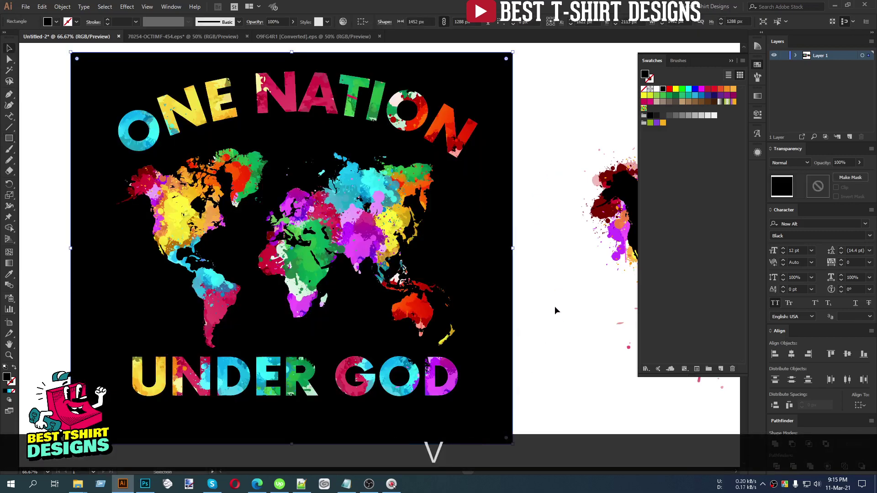
click(554, 306)
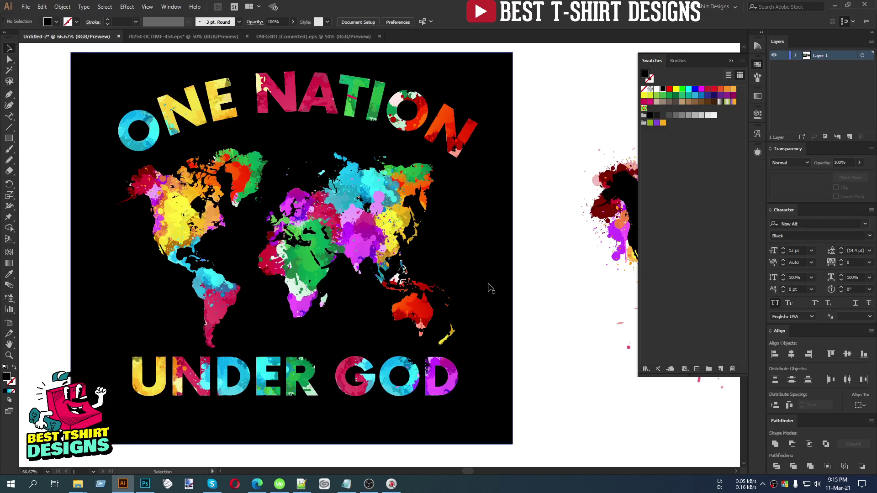
drag(487, 288, 550, 277)
key(ctrl+z)
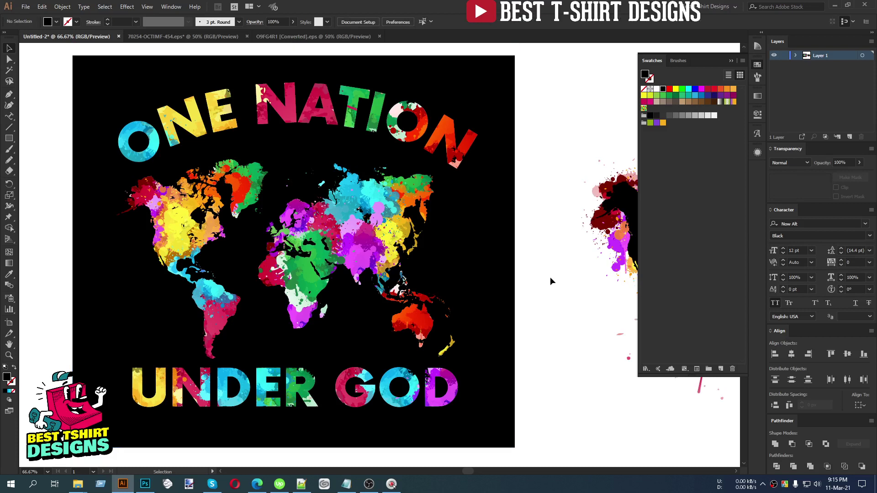